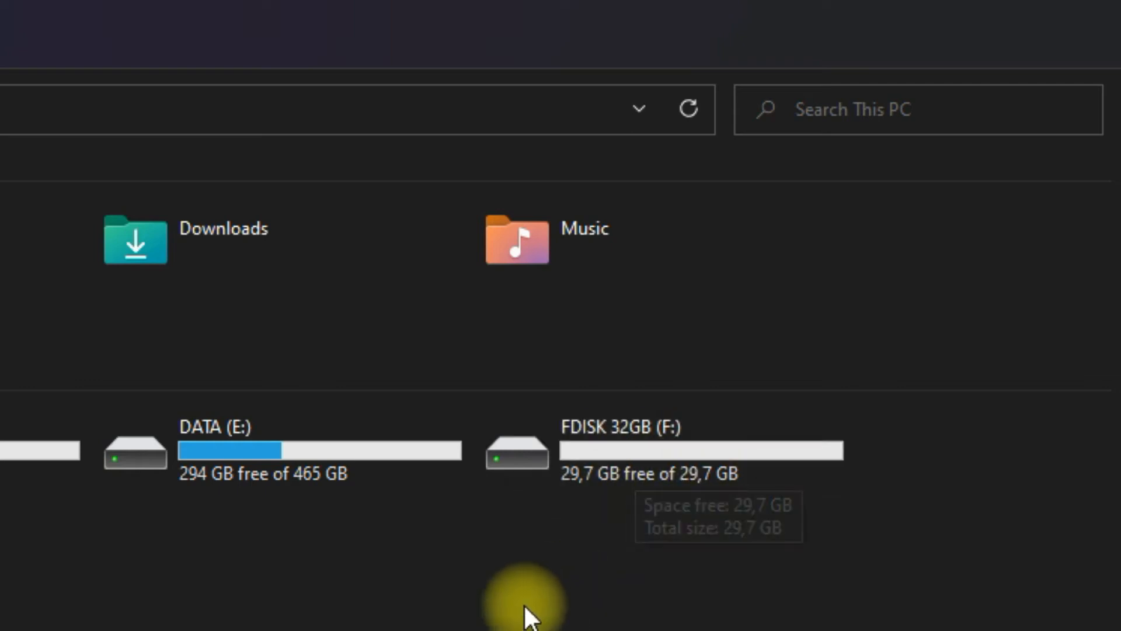
Open the FDISK 32GB (F:) drive and the desktop folder video ke 28 in two side-by-side windows
double_click(646, 459)
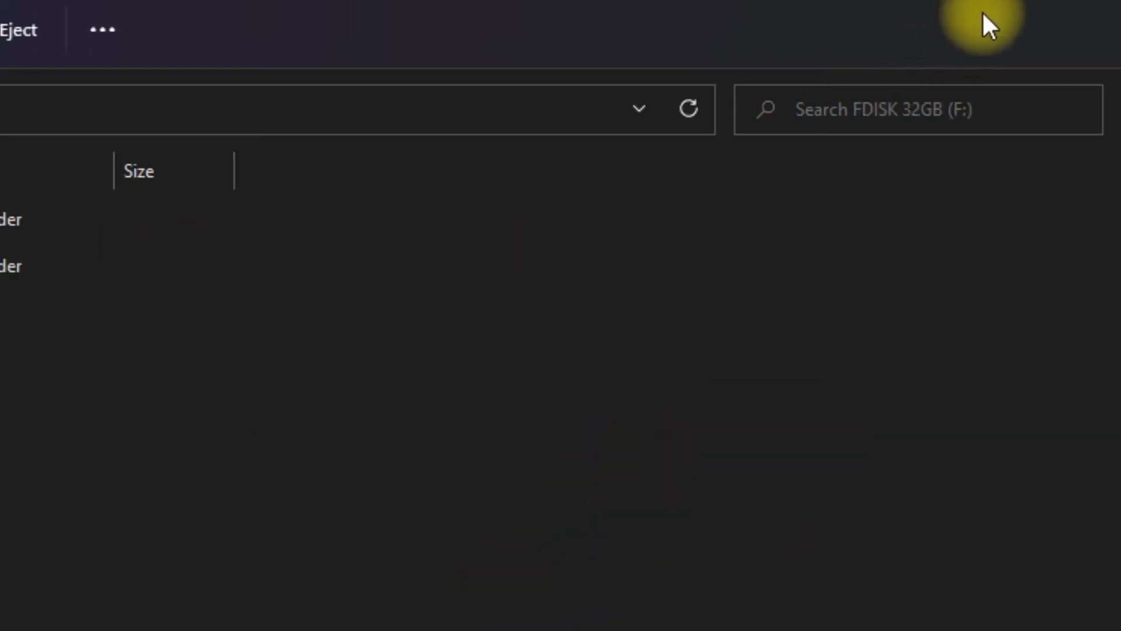
click(1015, 0)
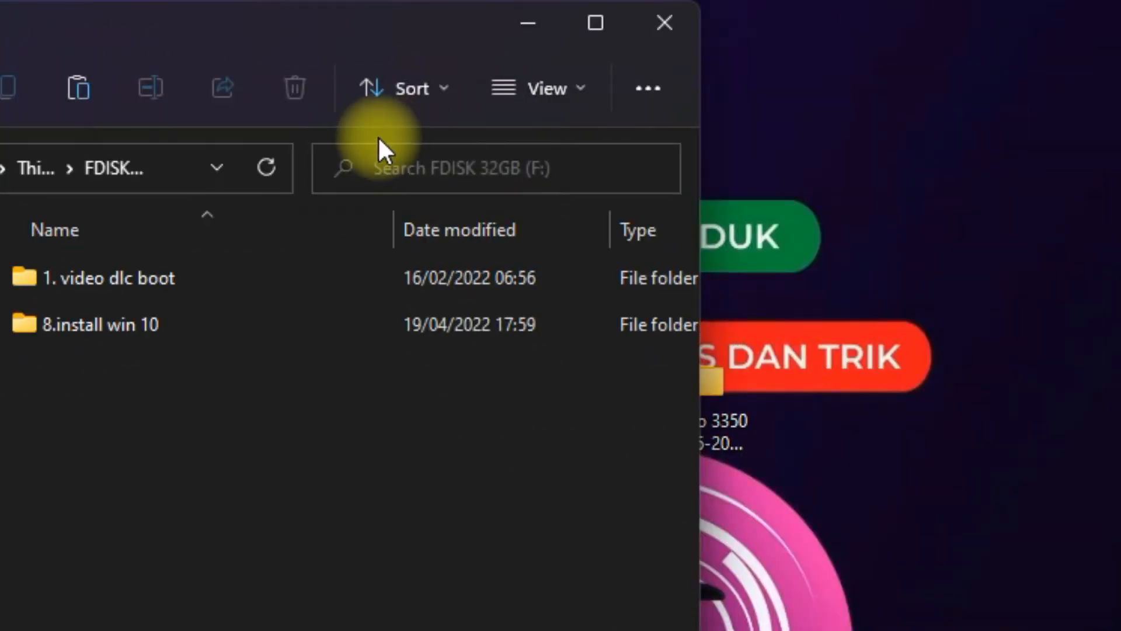
drag(303, 36, 709, 7)
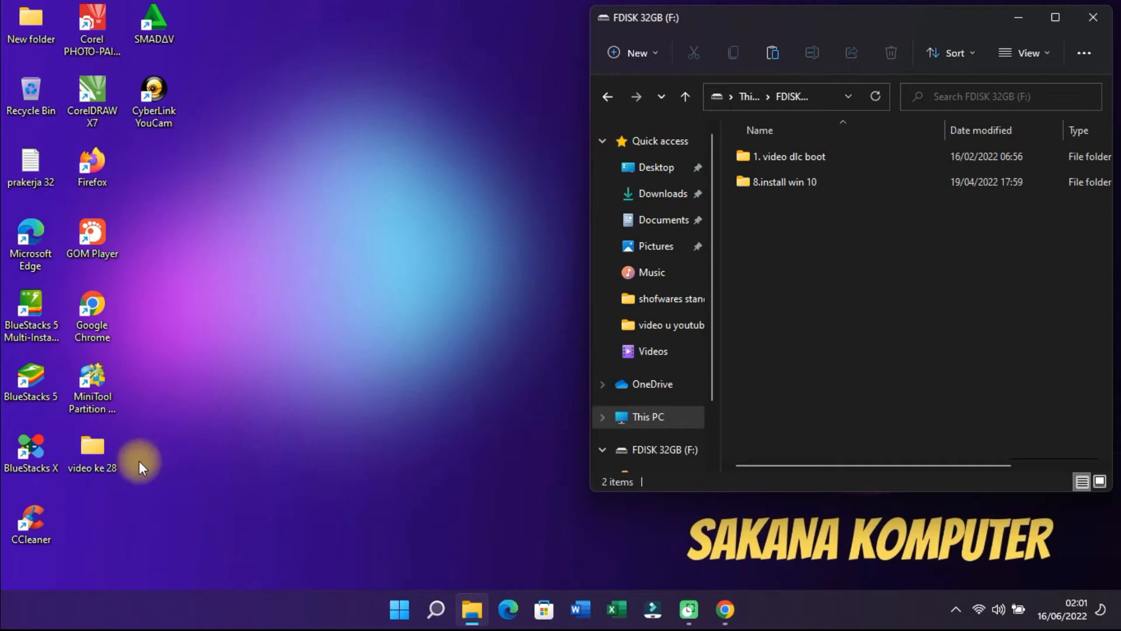
click(111, 454)
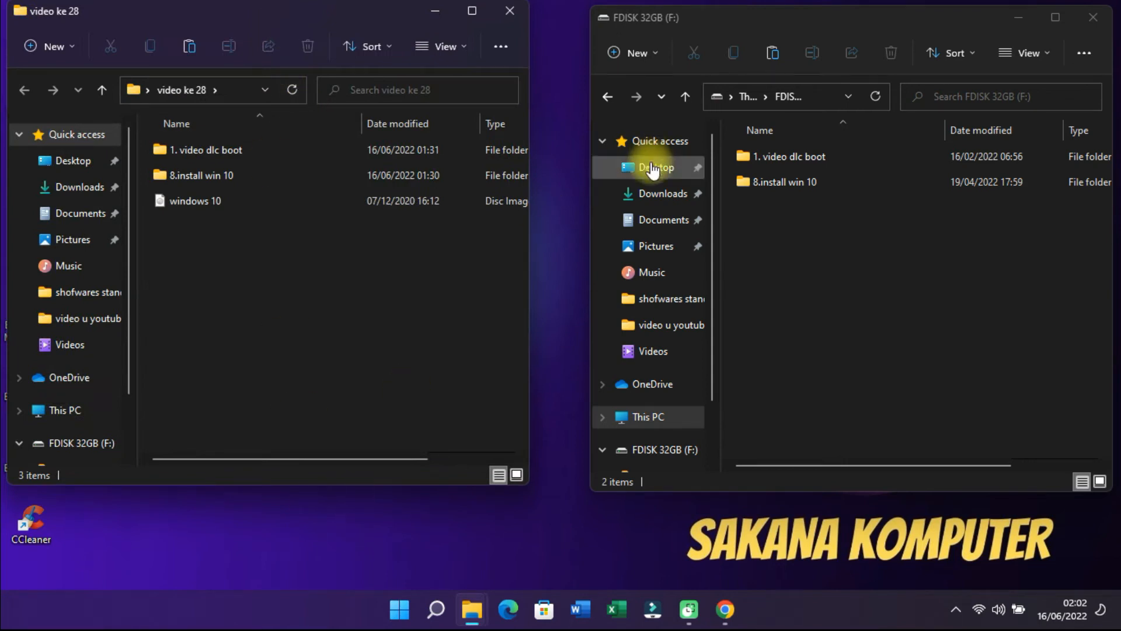
Quick-format the FDISK 32GB (F:) drive as FAT32 with an allocation unit size of 8192 bytes, and check its contents
click(603, 95)
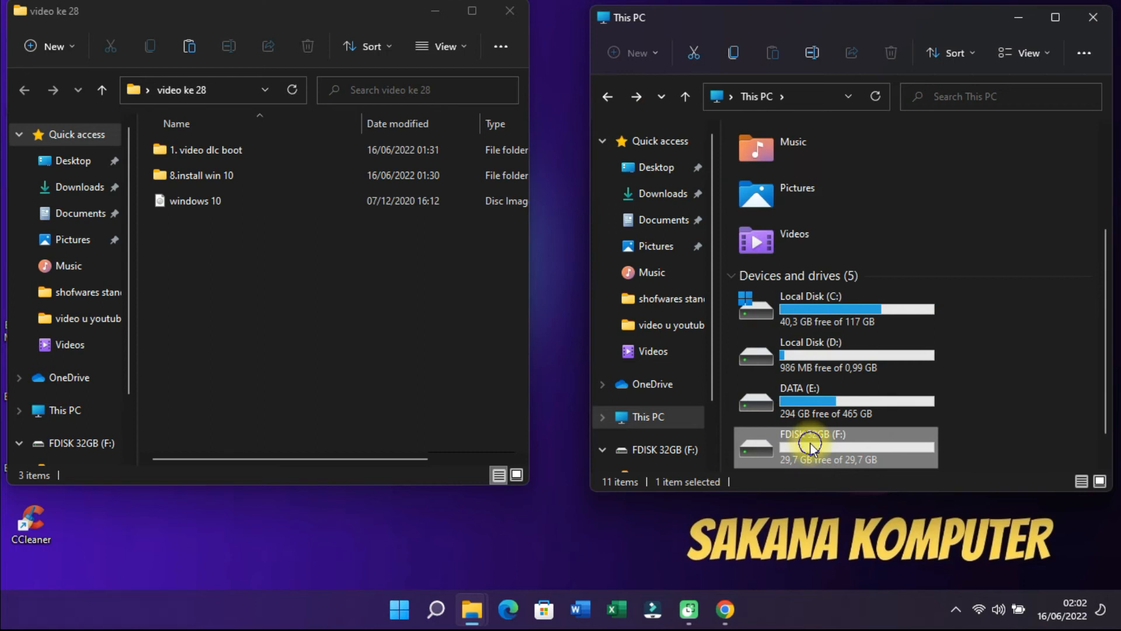
right_click(811, 444)
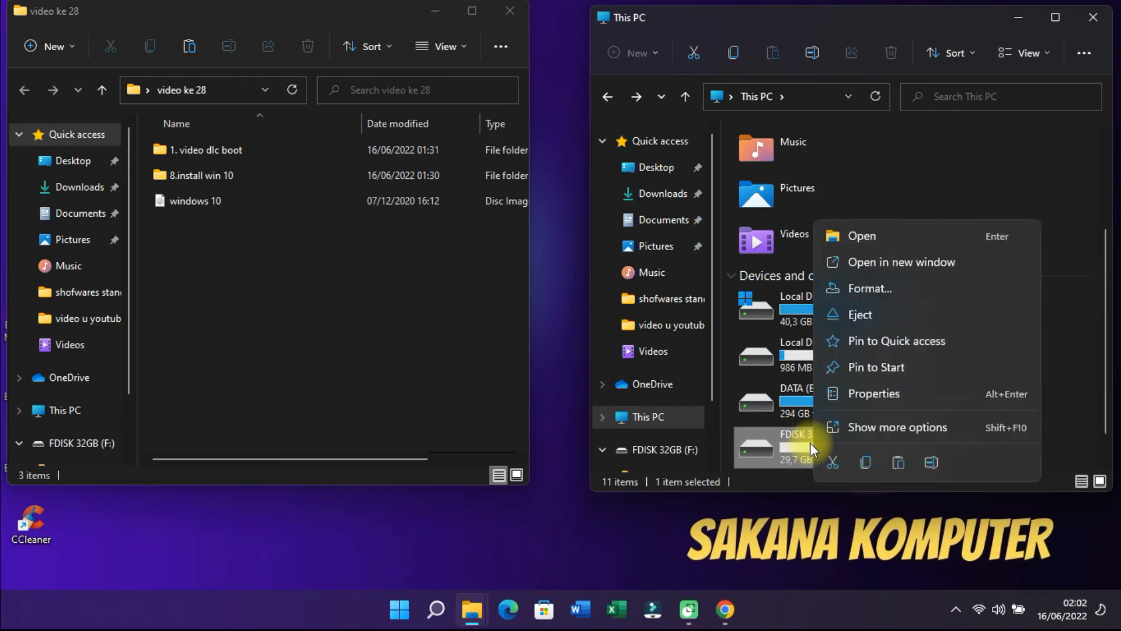
click(870, 288)
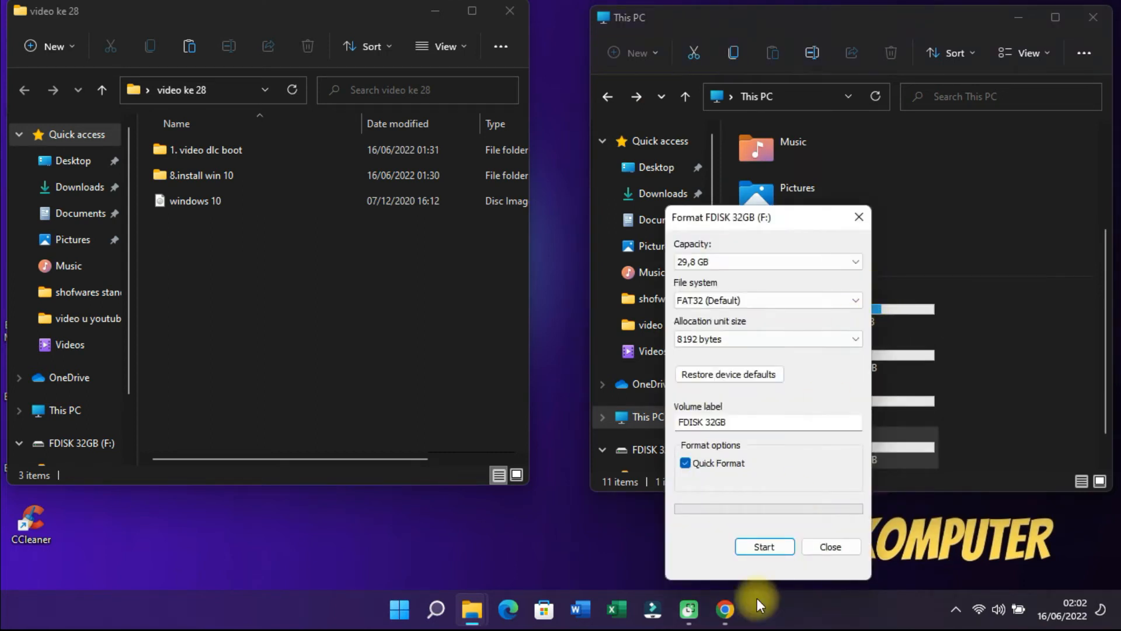
click(758, 547)
click(602, 303)
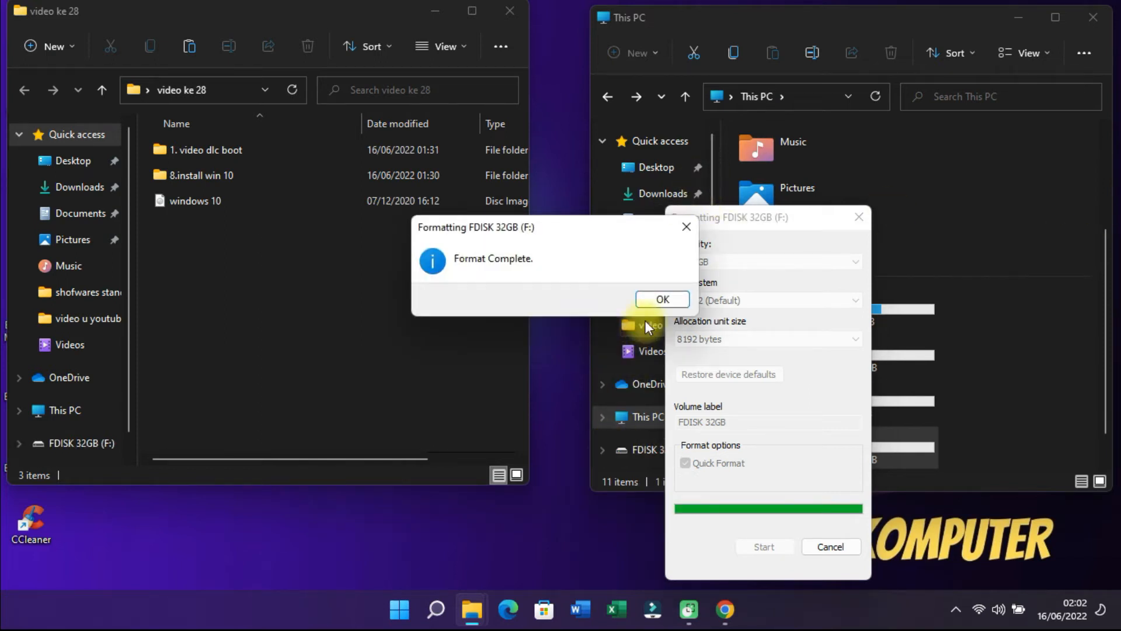
click(660, 300)
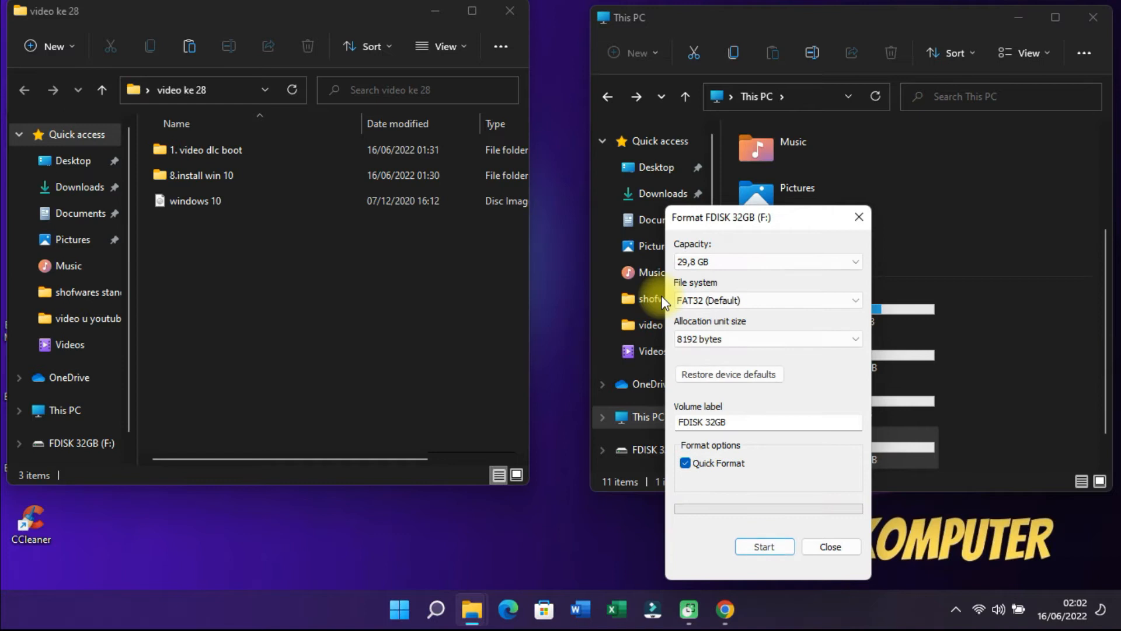
click(829, 546)
double_click(800, 454)
click(615, 96)
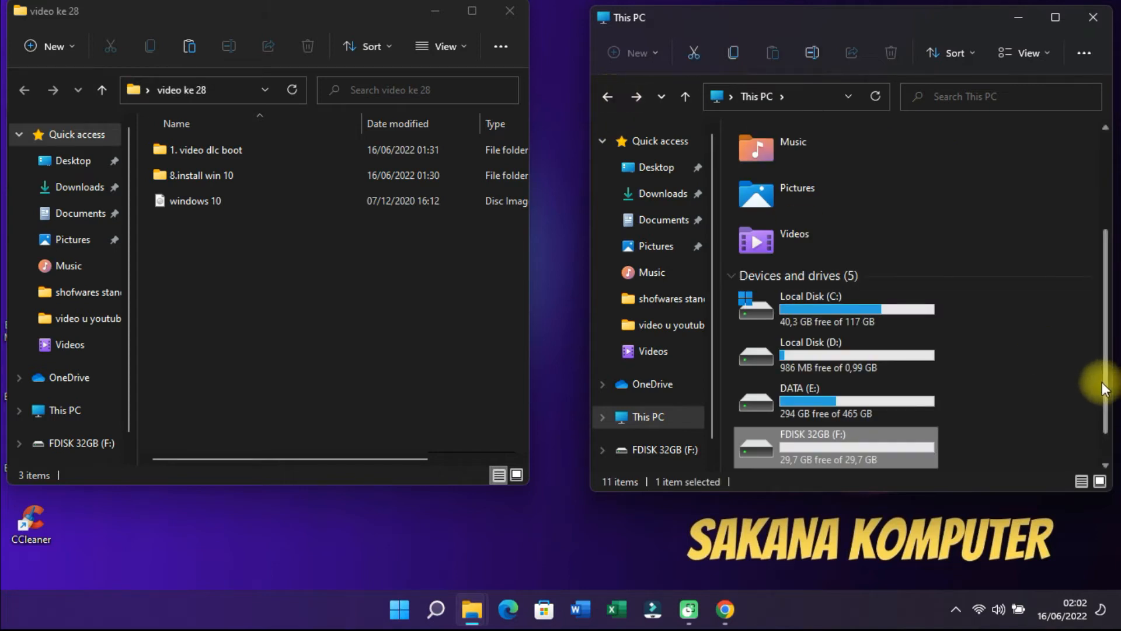
scroll(1107, 413, down, 1)
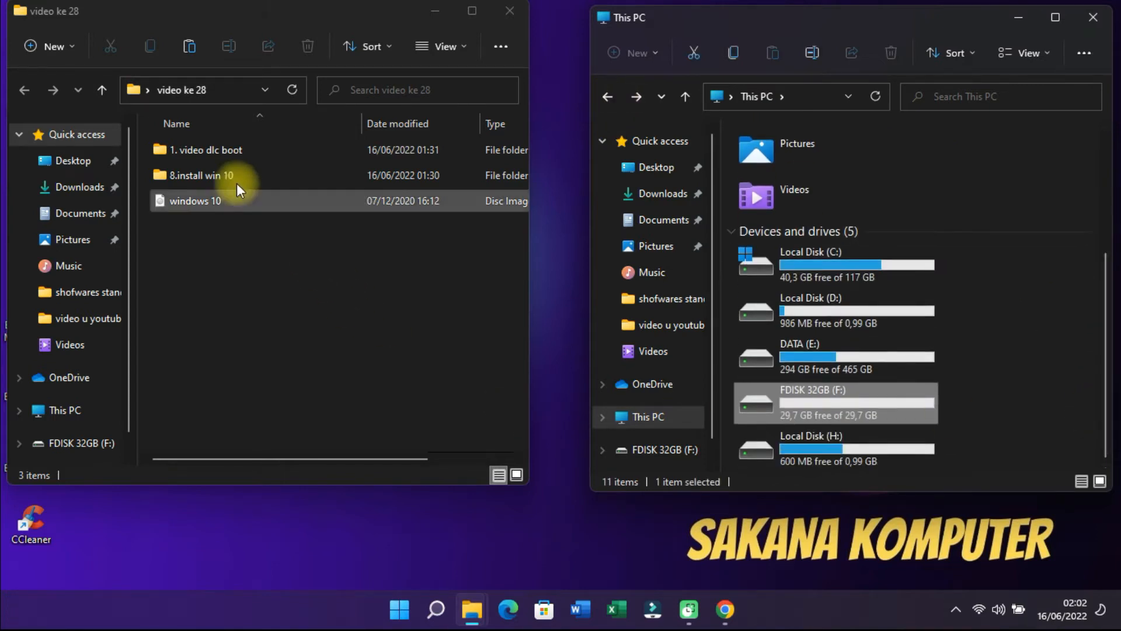
Check the sizes of the 1. video dlc boot and 8.install win 10 folders in their properties
click(216, 152)
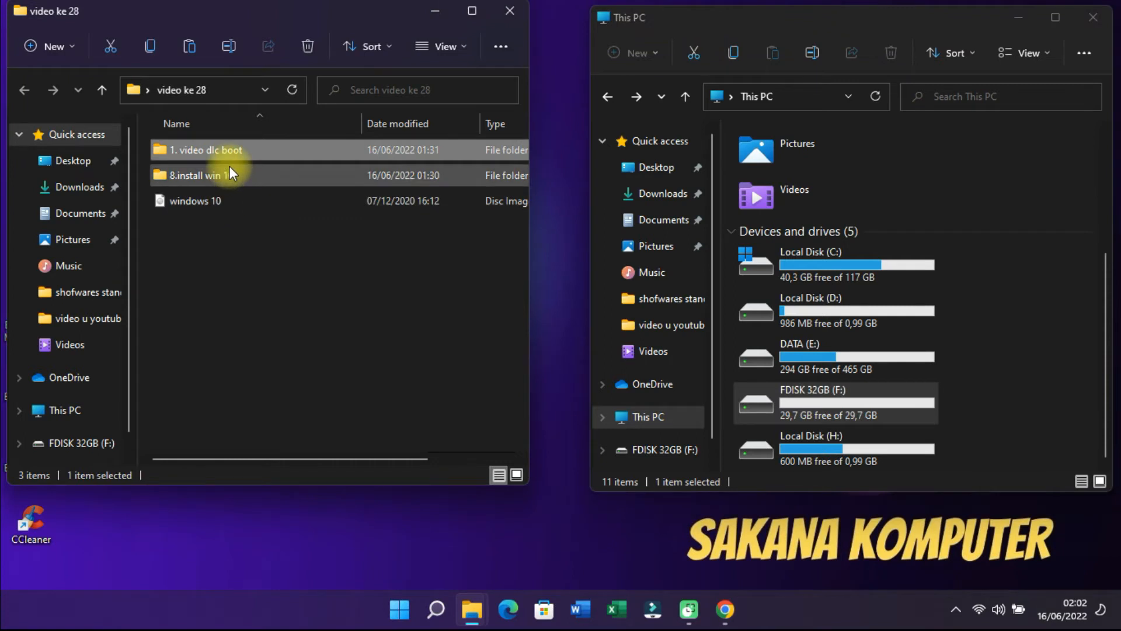
right_click(229, 150)
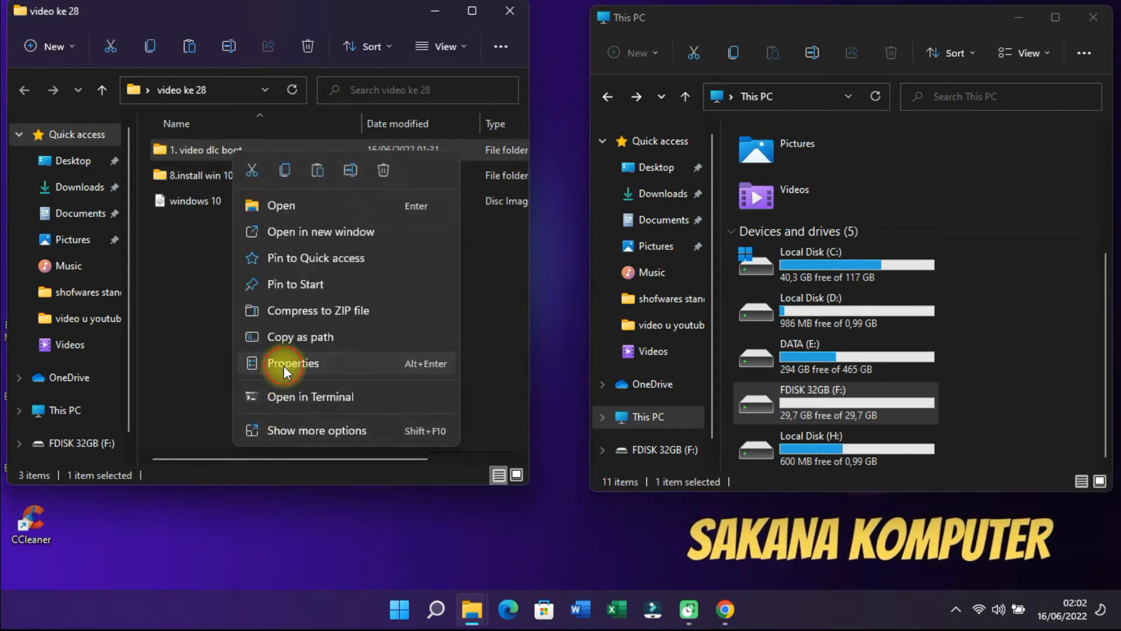
click(284, 376)
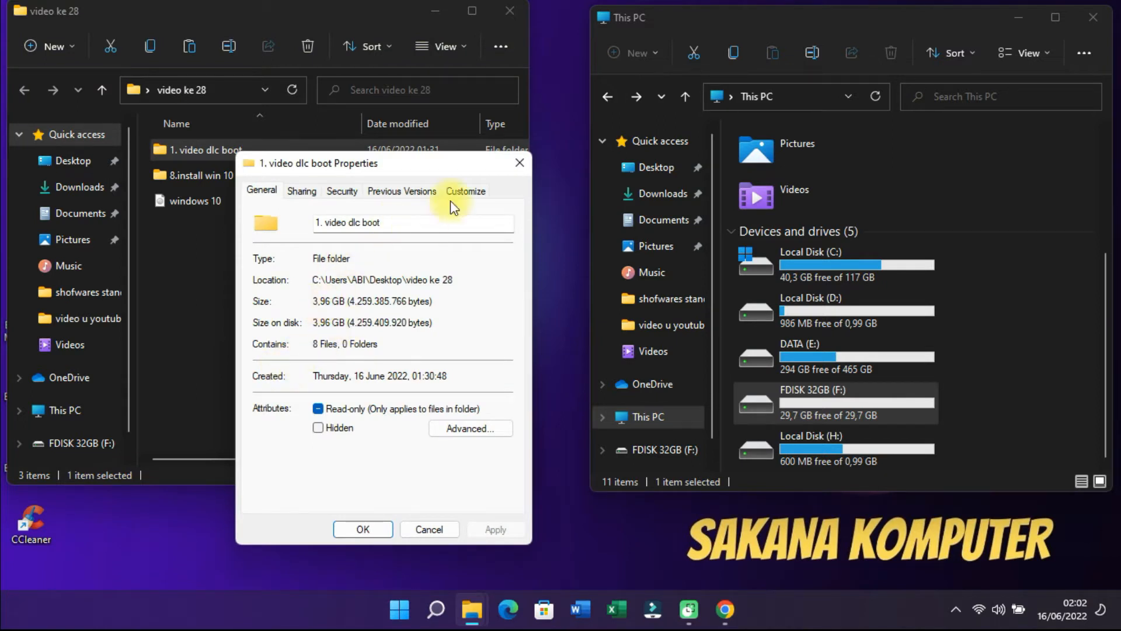
click(525, 168)
right_click(282, 173)
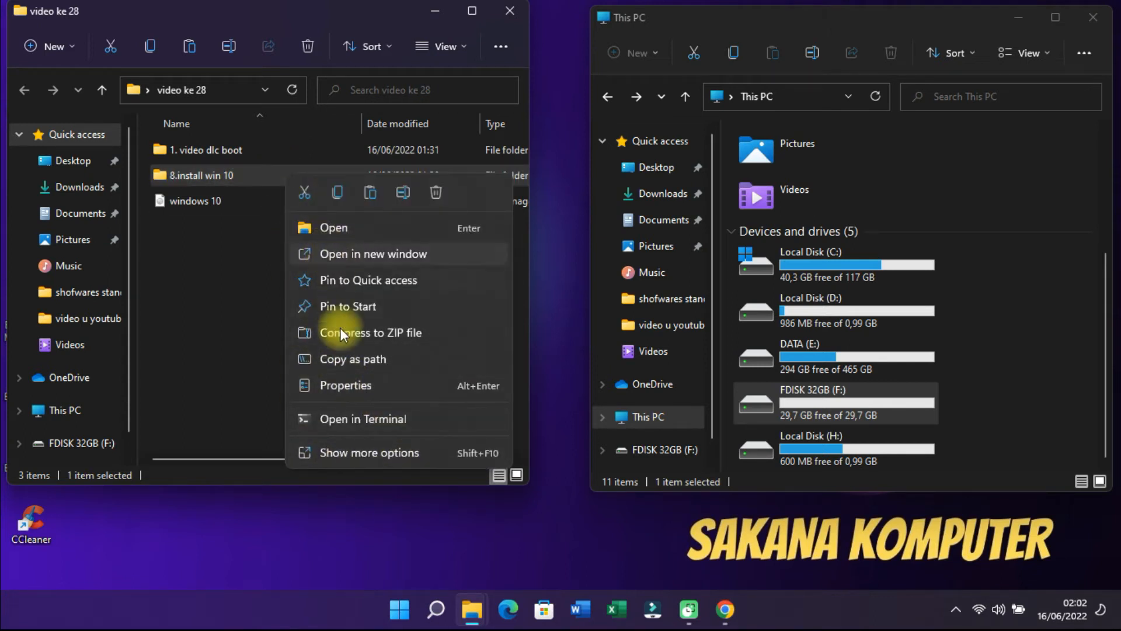
click(345, 384)
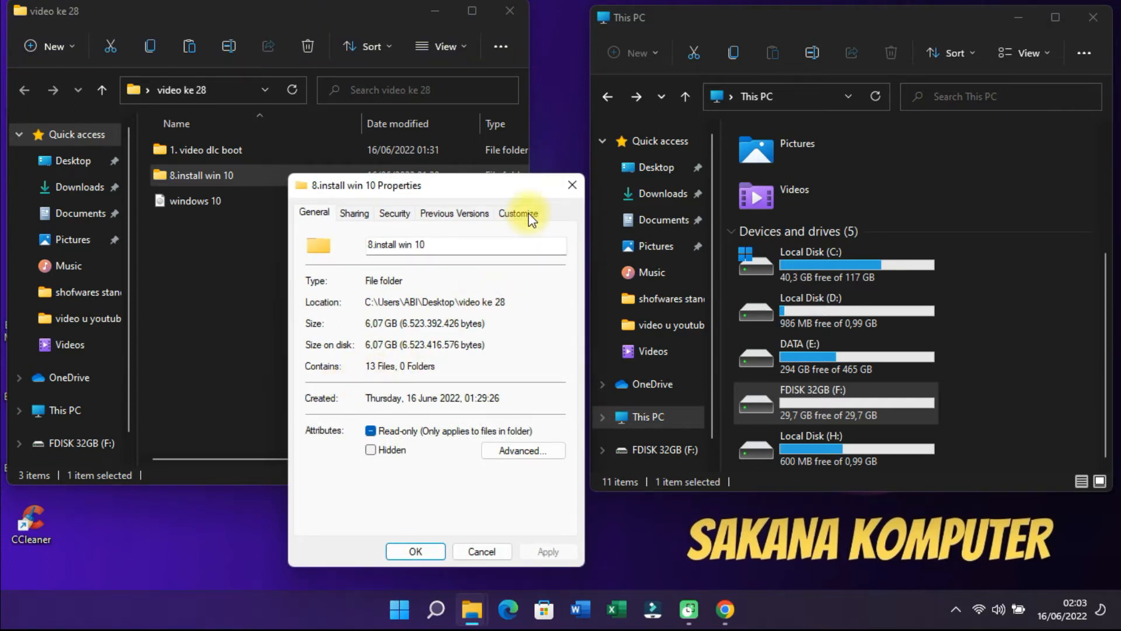
click(573, 187)
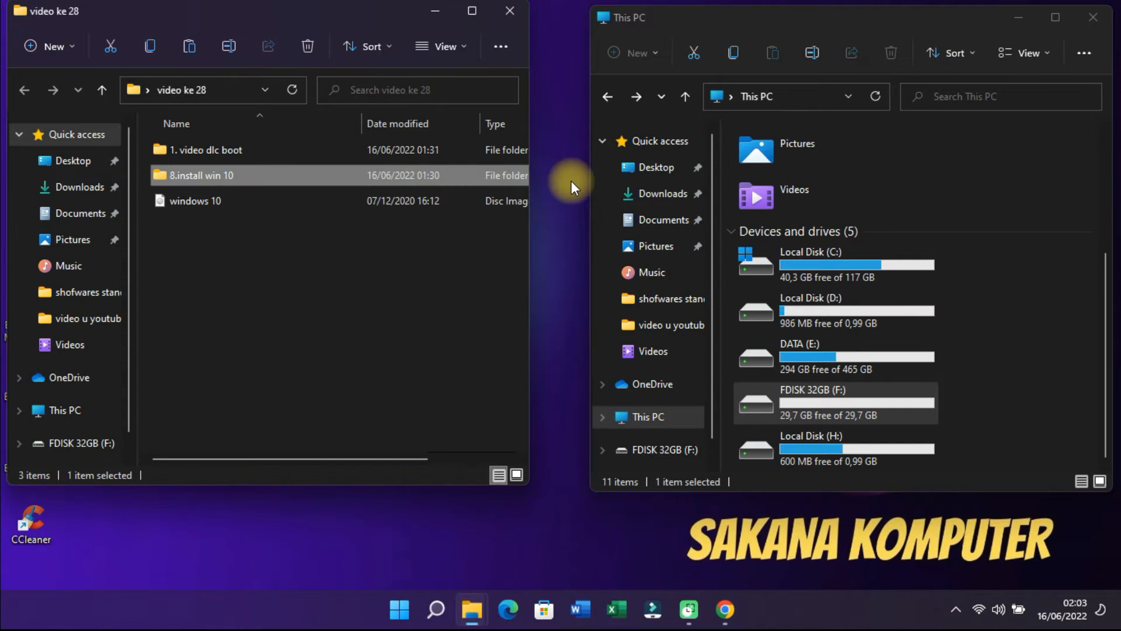
Check the size of the windows 10 disc image in its properties
click(260, 202)
right_click(261, 202)
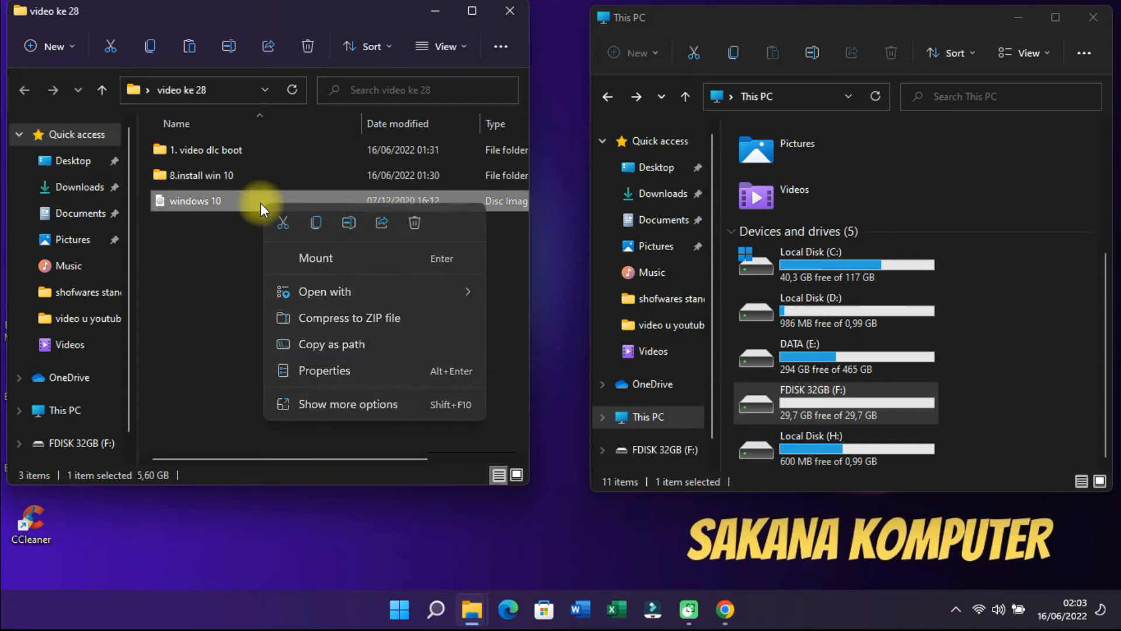
click(346, 376)
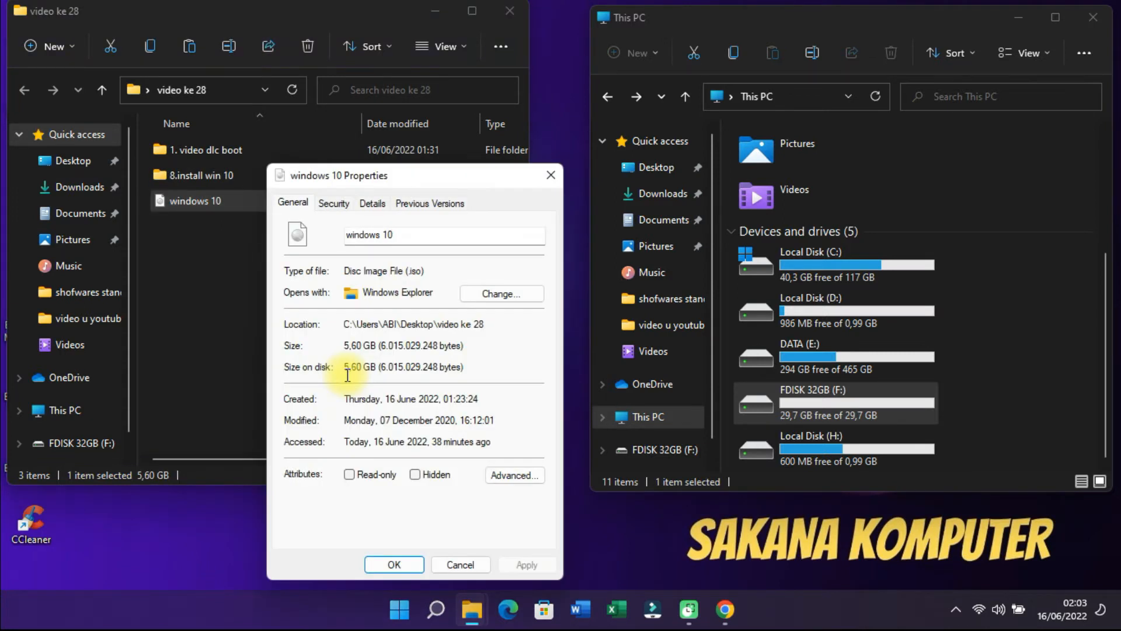
click(551, 177)
Open the FDISK 32GB (F:) drive and show the properties of the 8.install win 10 folder, clear of the file list
click(220, 175)
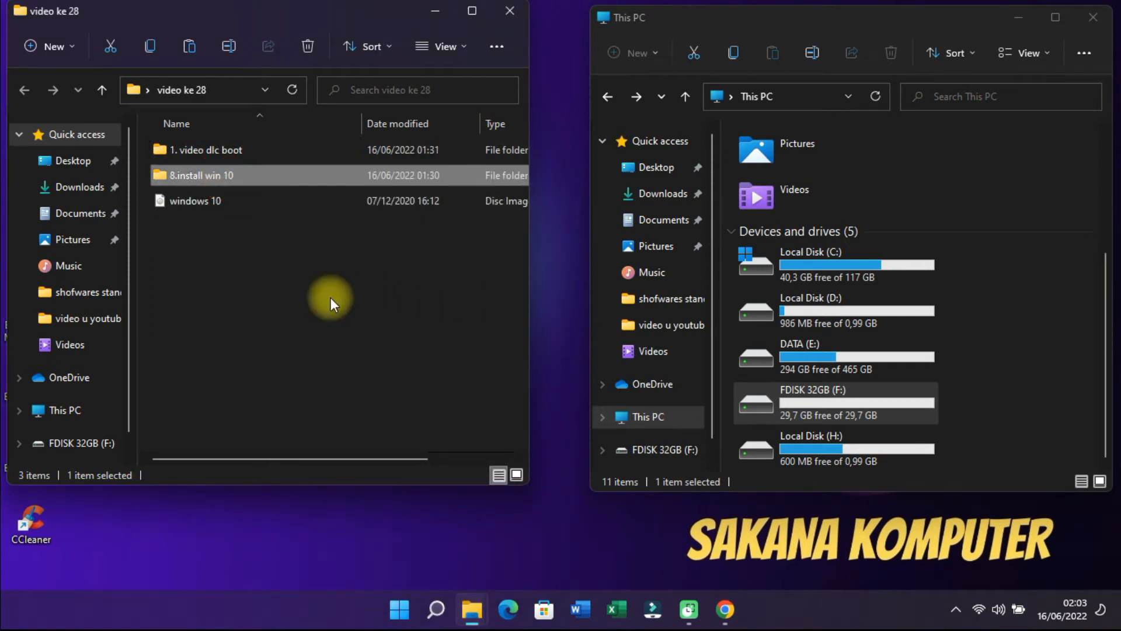
double_click(821, 401)
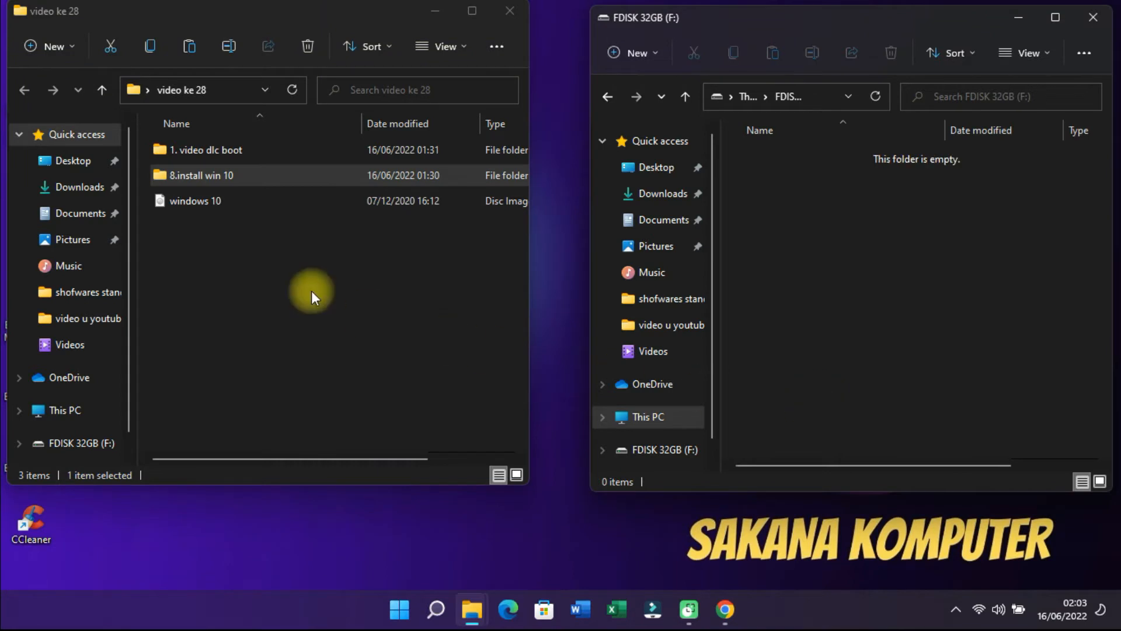
right_click(205, 178)
click(273, 393)
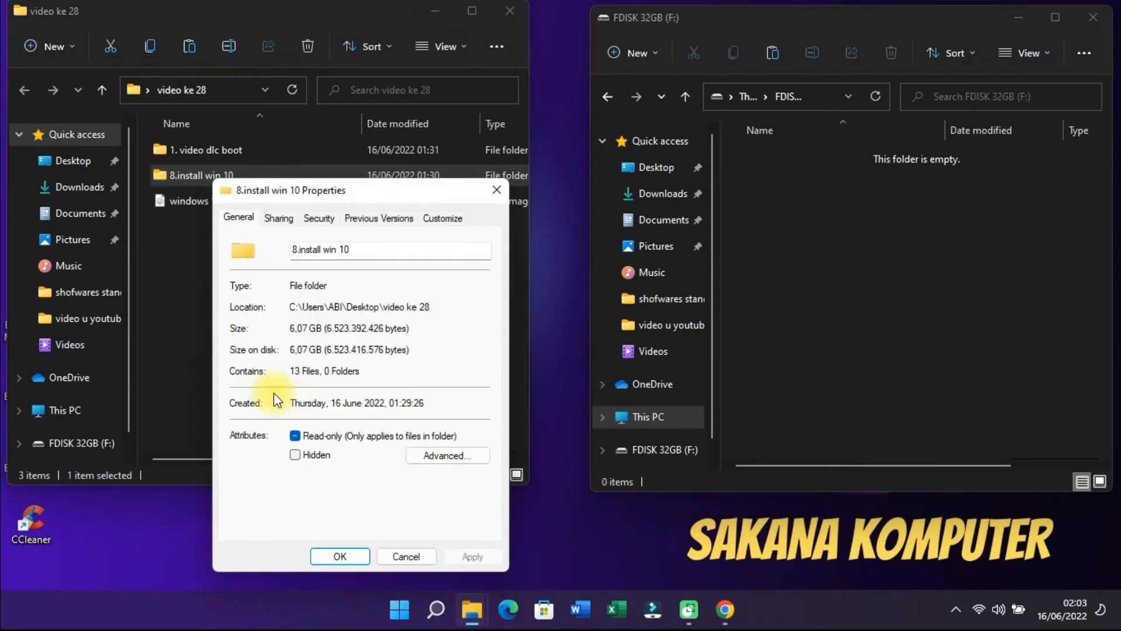
drag(346, 201, 380, 244)
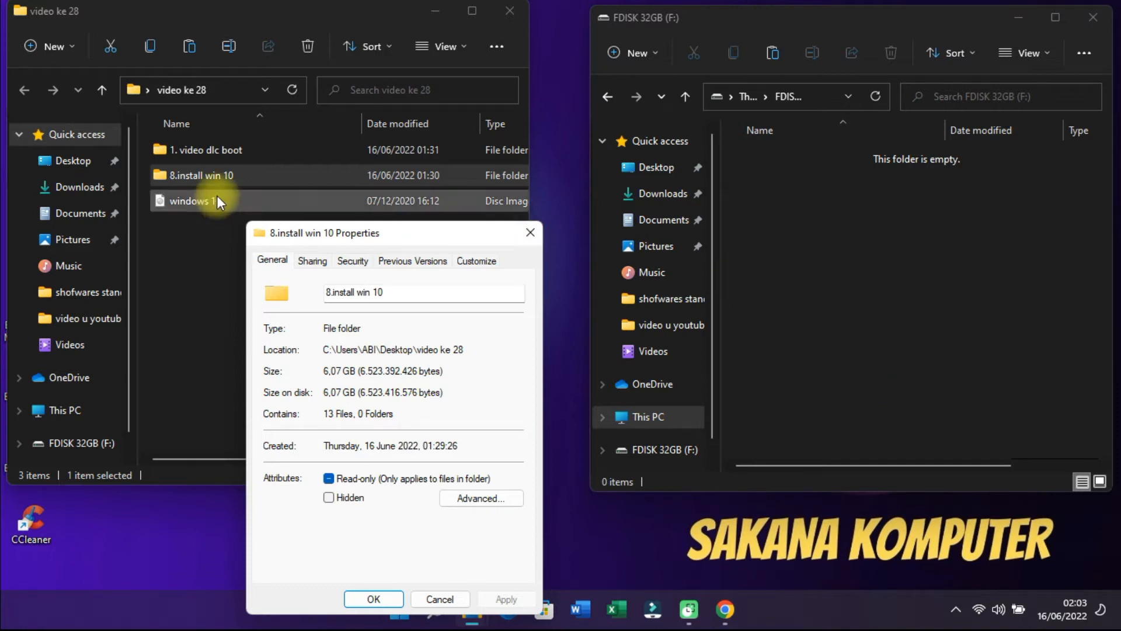
Copy the 8.install win 10 folder from video ke 28 to the FDISK 32GB (F:) drive and close its properties
click(254, 179)
right_click(254, 179)
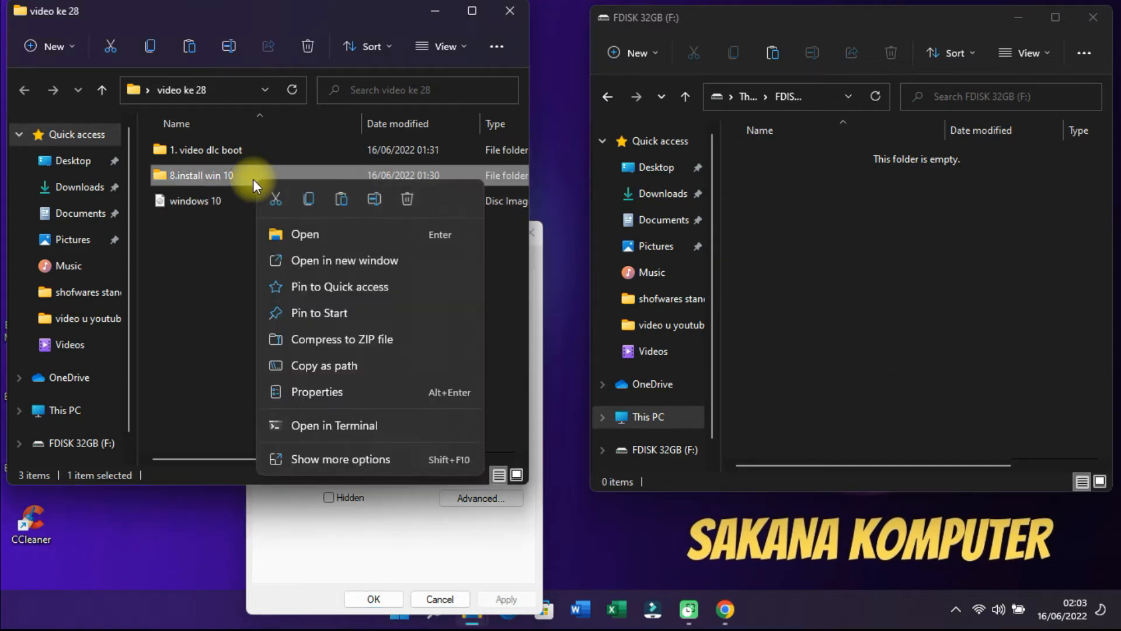
click(310, 197)
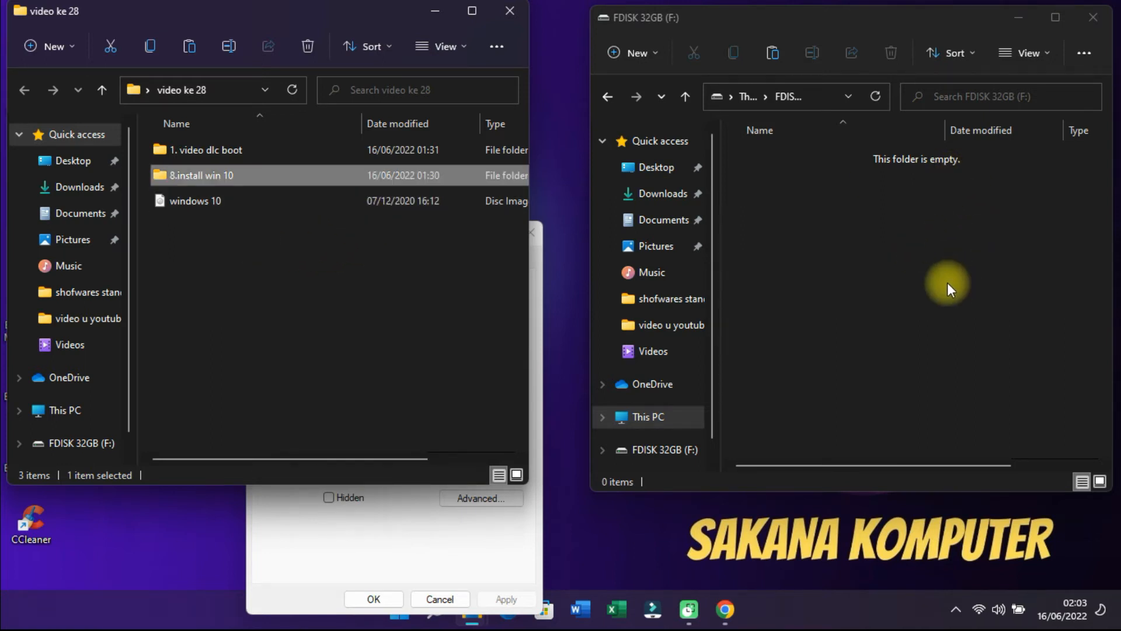
right_click(800, 229)
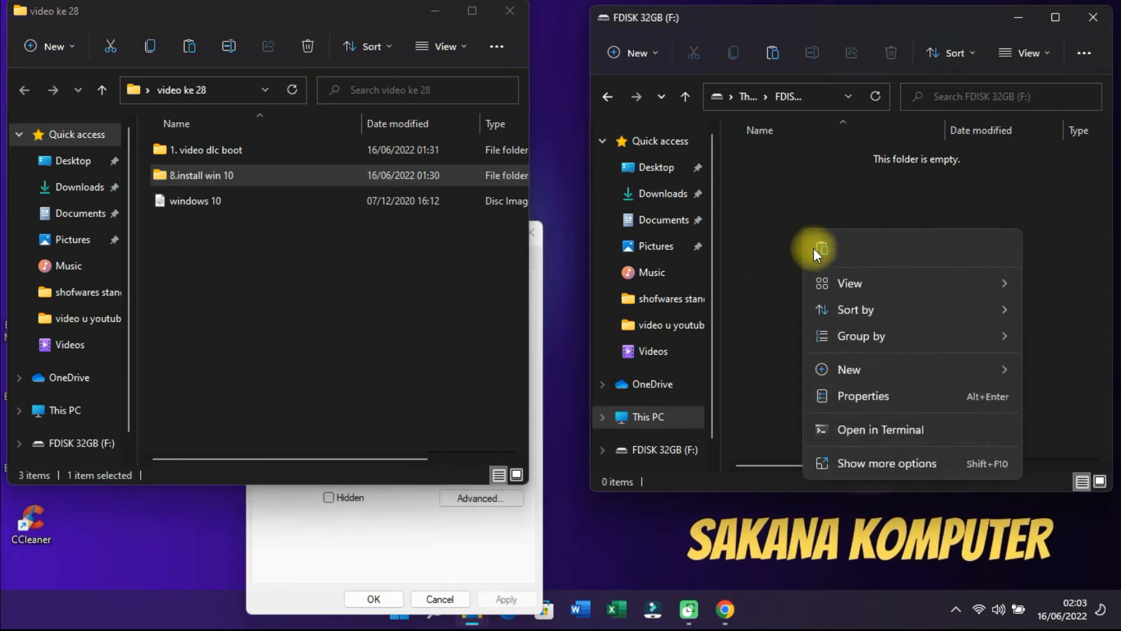
click(814, 248)
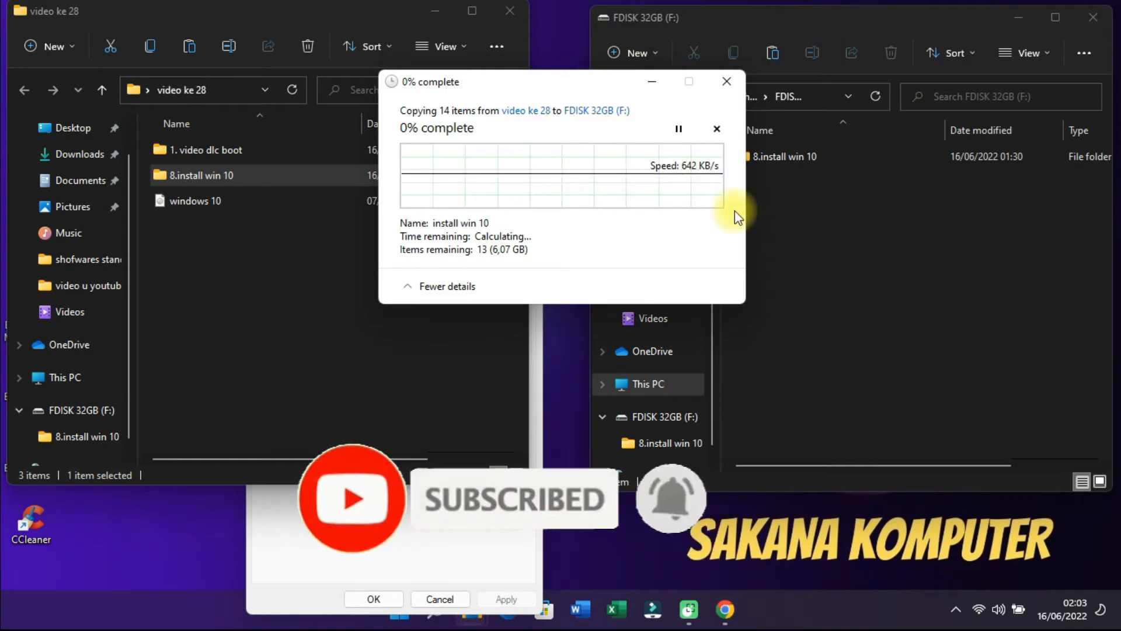
drag(547, 88, 631, 66)
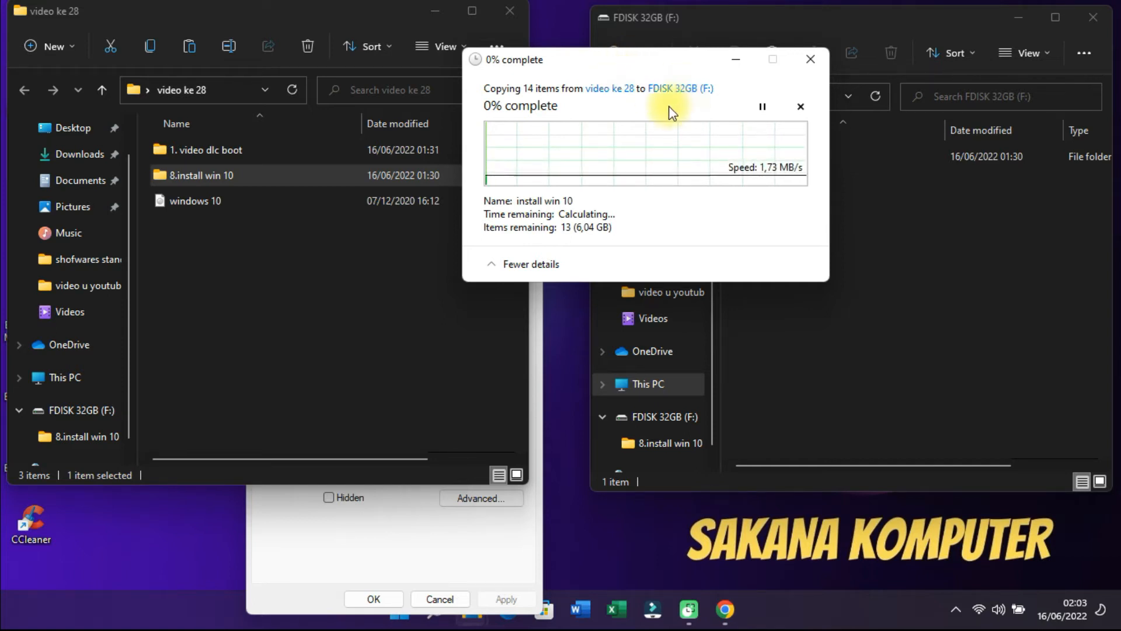
click(430, 562)
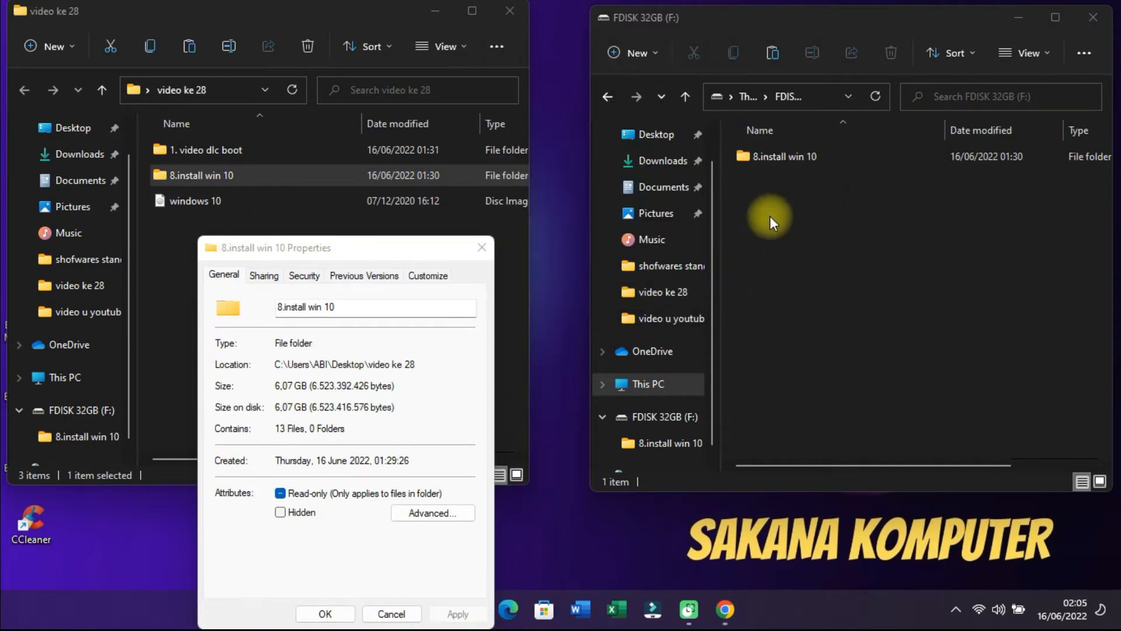
click(770, 216)
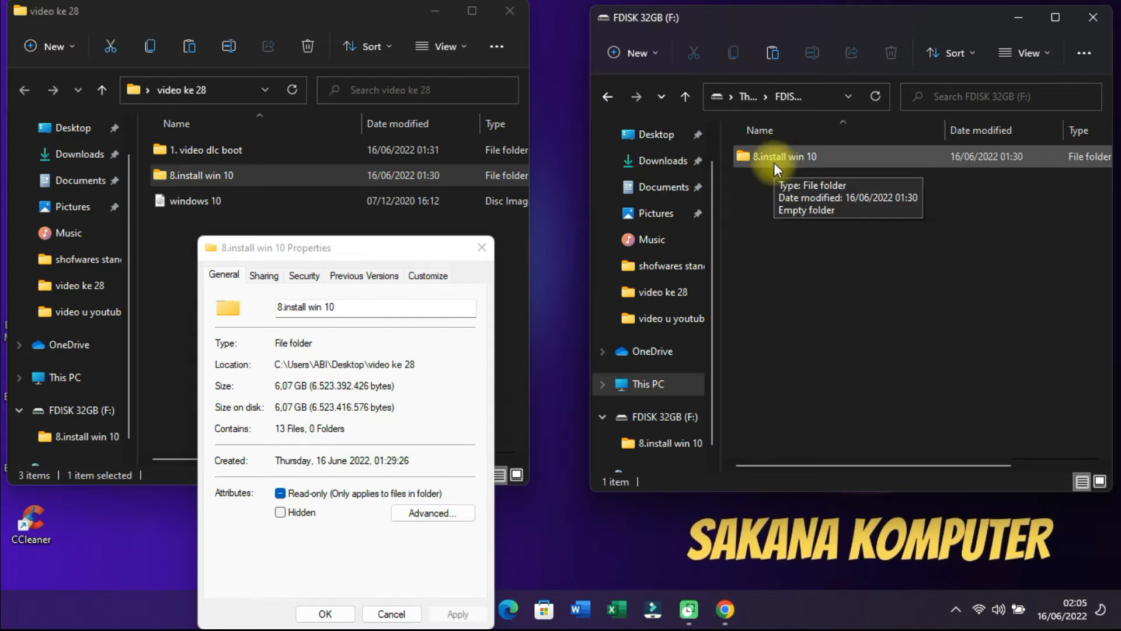
click(481, 247)
Copy the 1. video dlc boot folder from video ke 28 to the FDISK 32GB (F:) drive
click(192, 153)
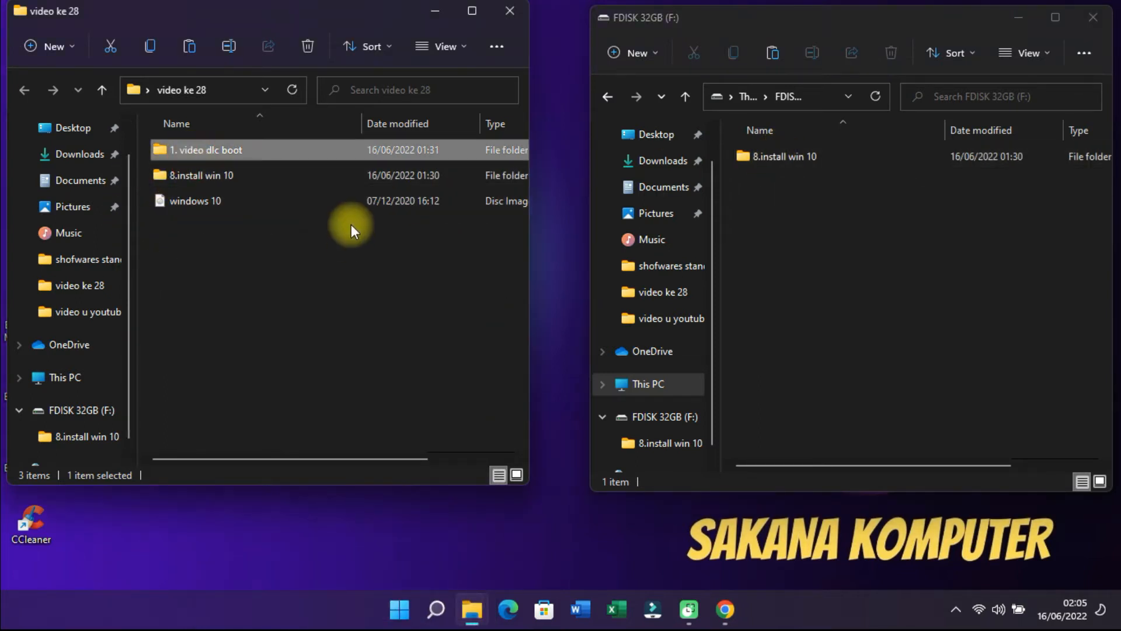
right_click(300, 150)
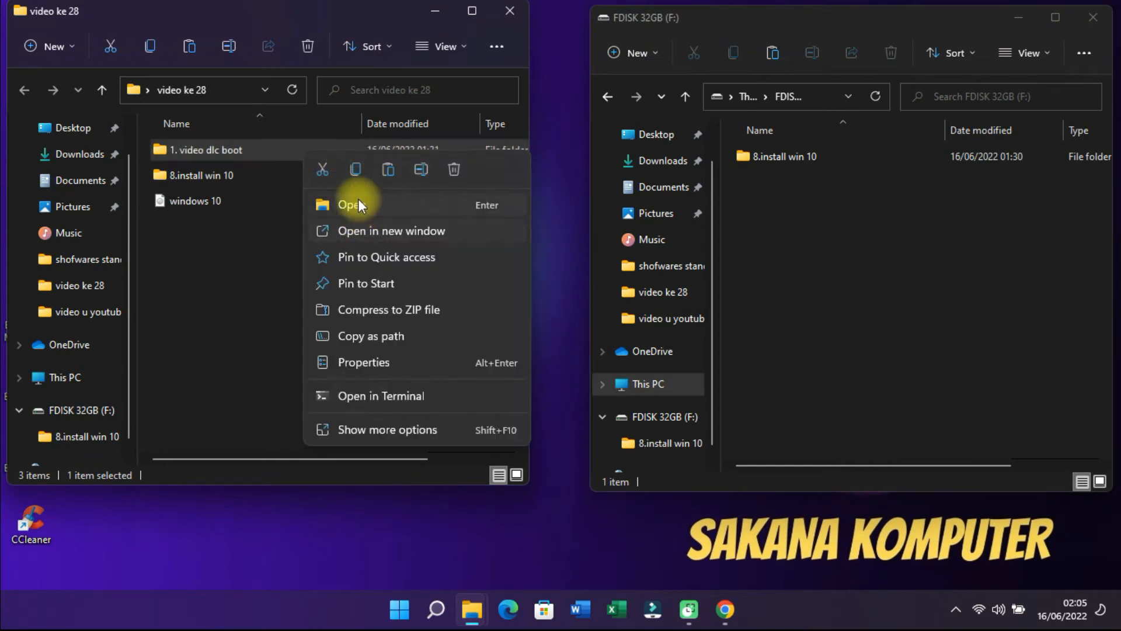
click(355, 170)
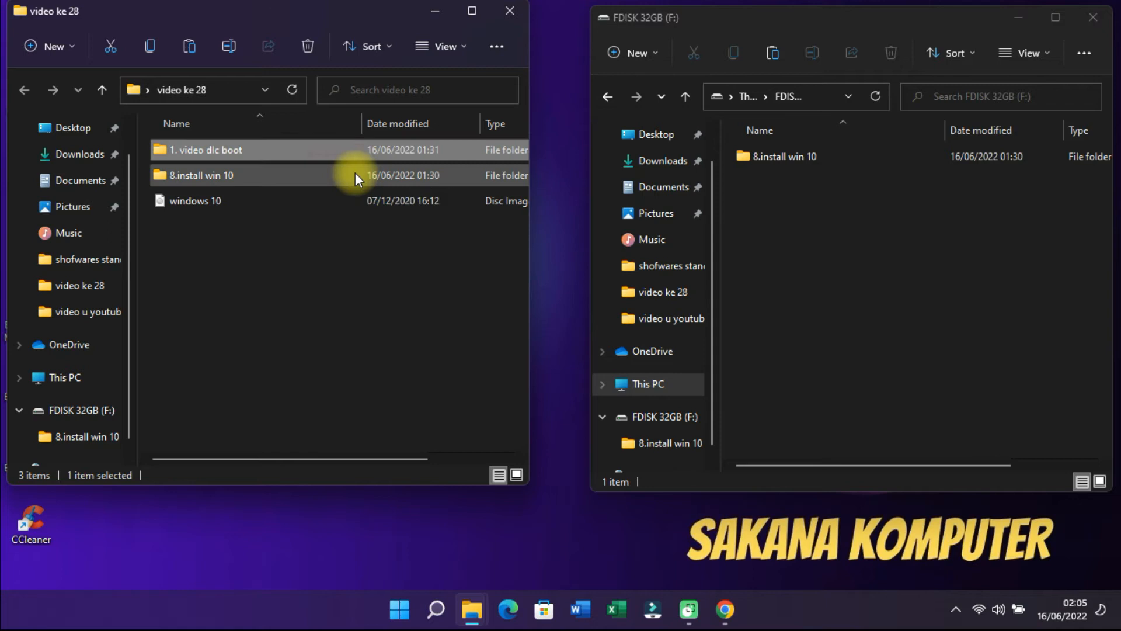
click(800, 226)
right_click(799, 227)
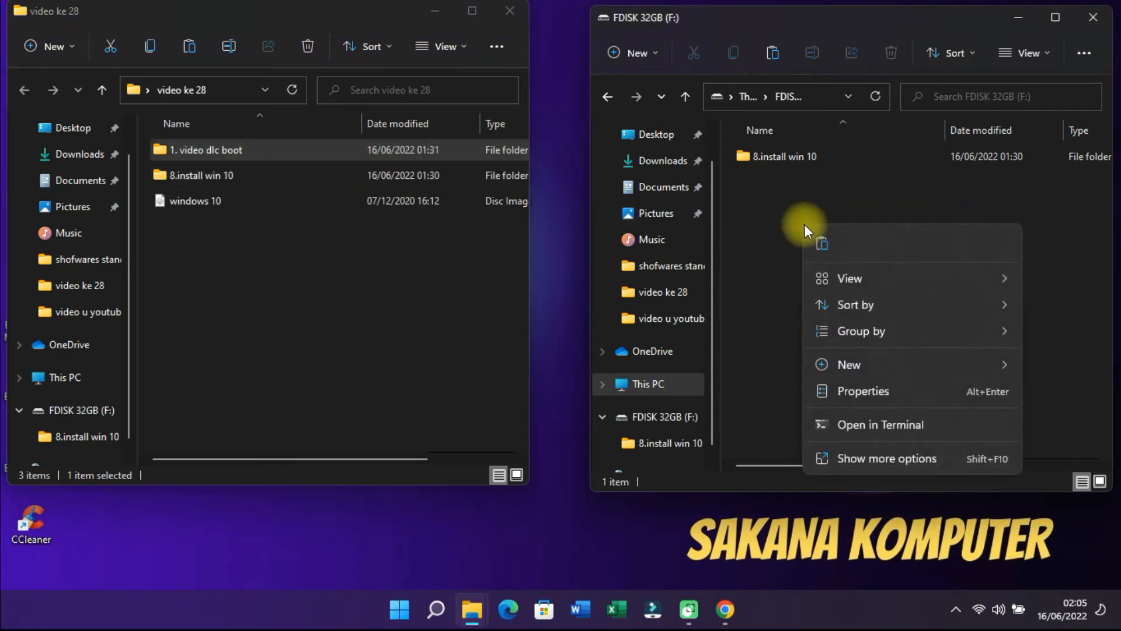
click(817, 240)
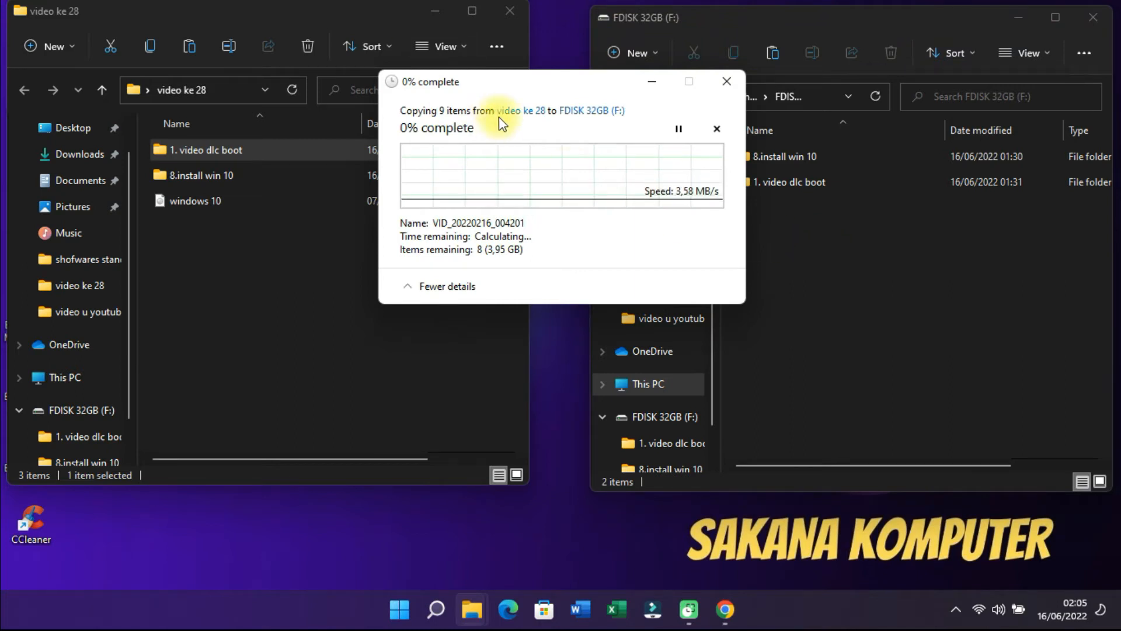
drag(499, 80, 507, 80)
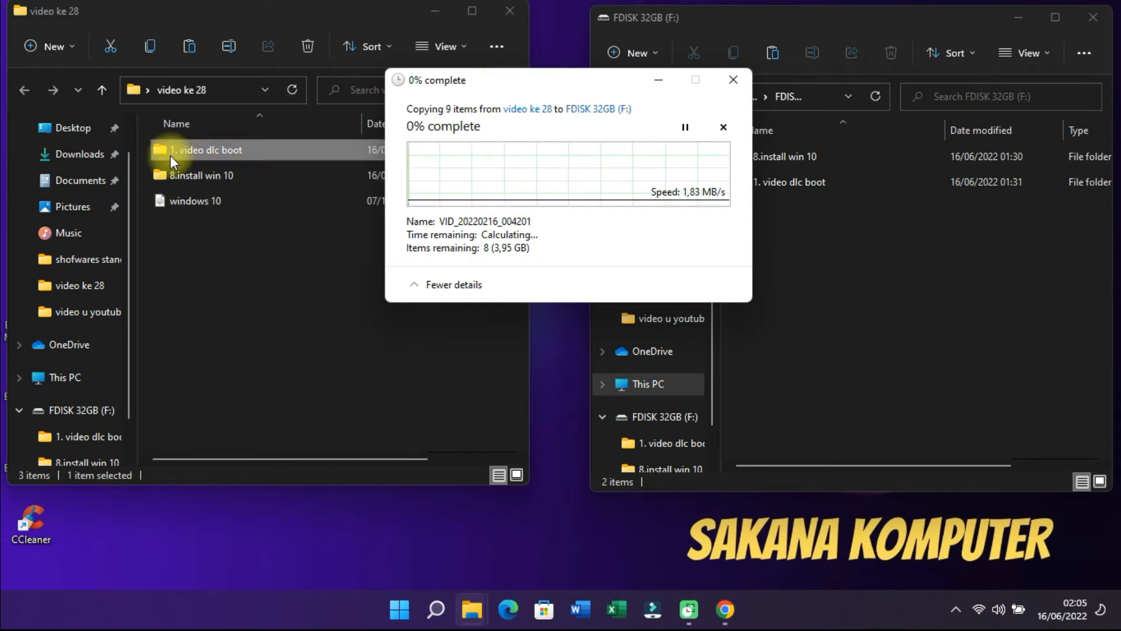
drag(534, 83, 324, 223)
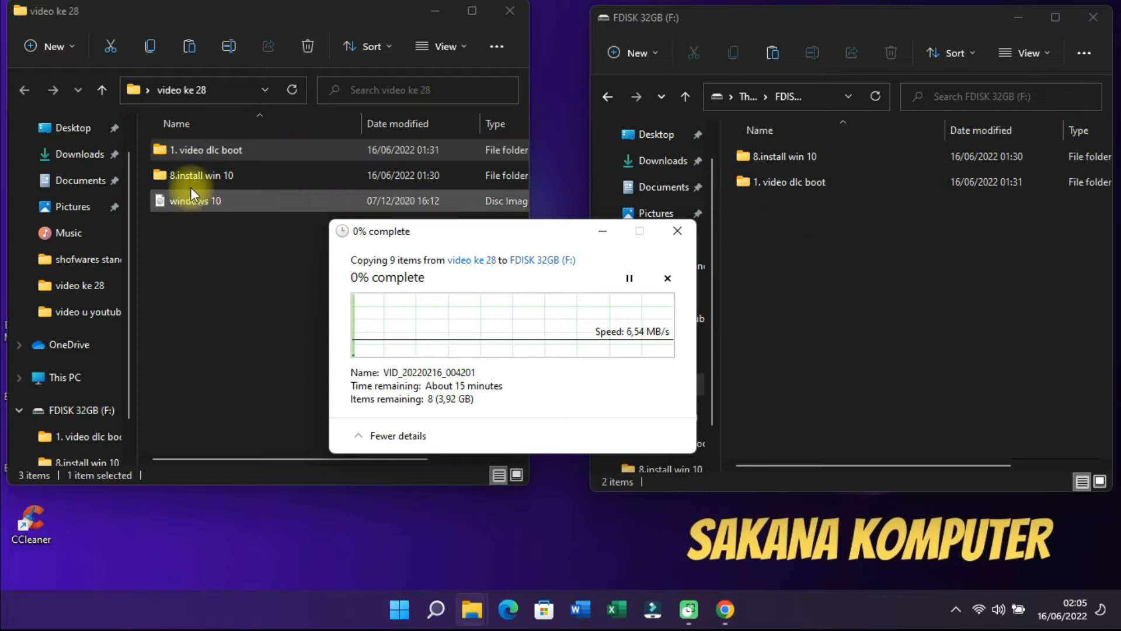
click(303, 152)
right_click(303, 154)
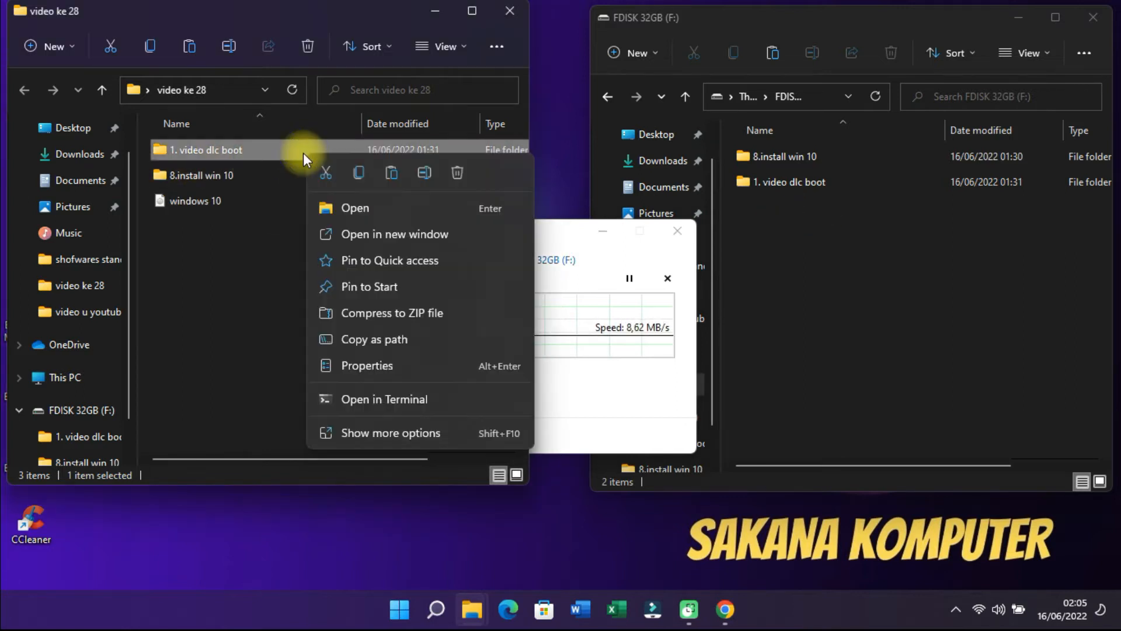
click(551, 230)
drag(551, 230, 601, 191)
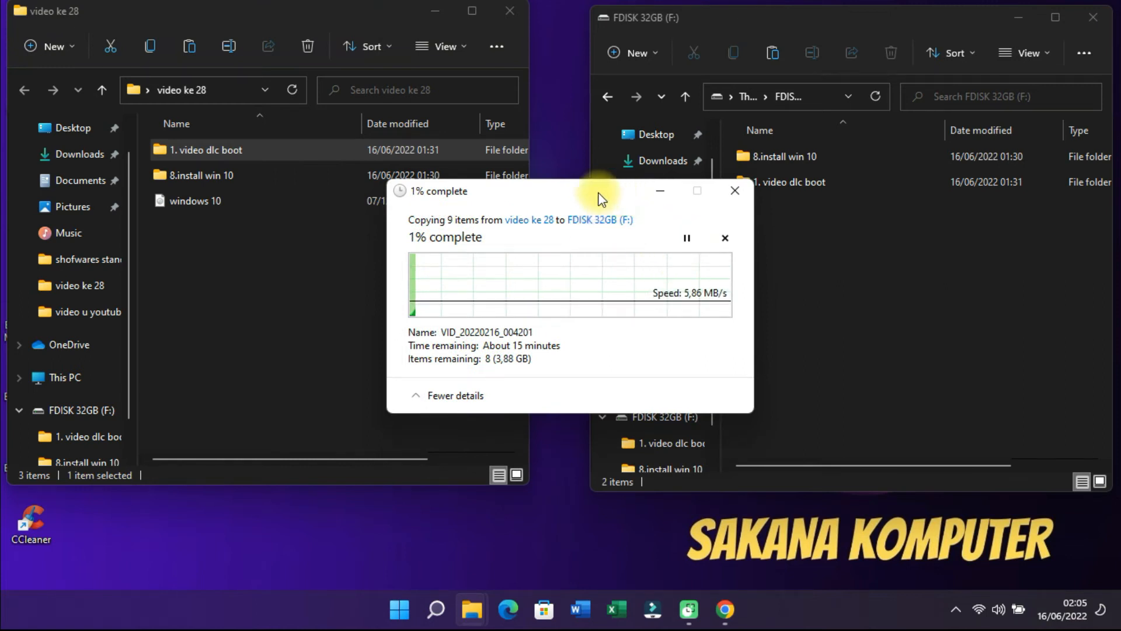
drag(601, 199, 643, 185)
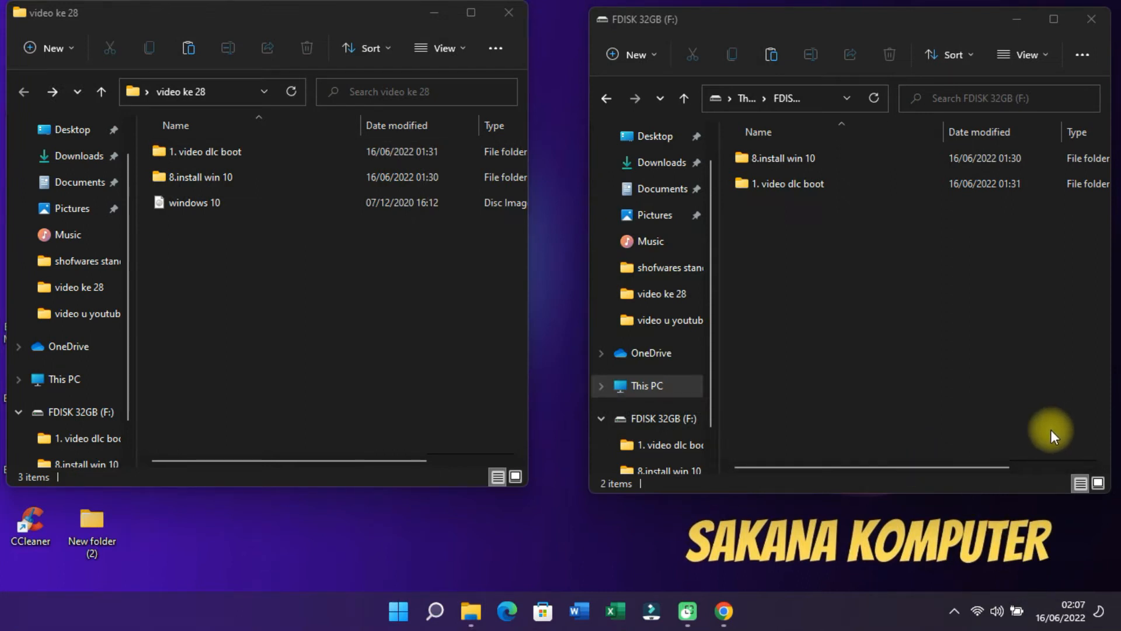
Check the size of the windows 10 disc image in the video ke 28 folder through its properties, and close them
click(211, 154)
click(210, 178)
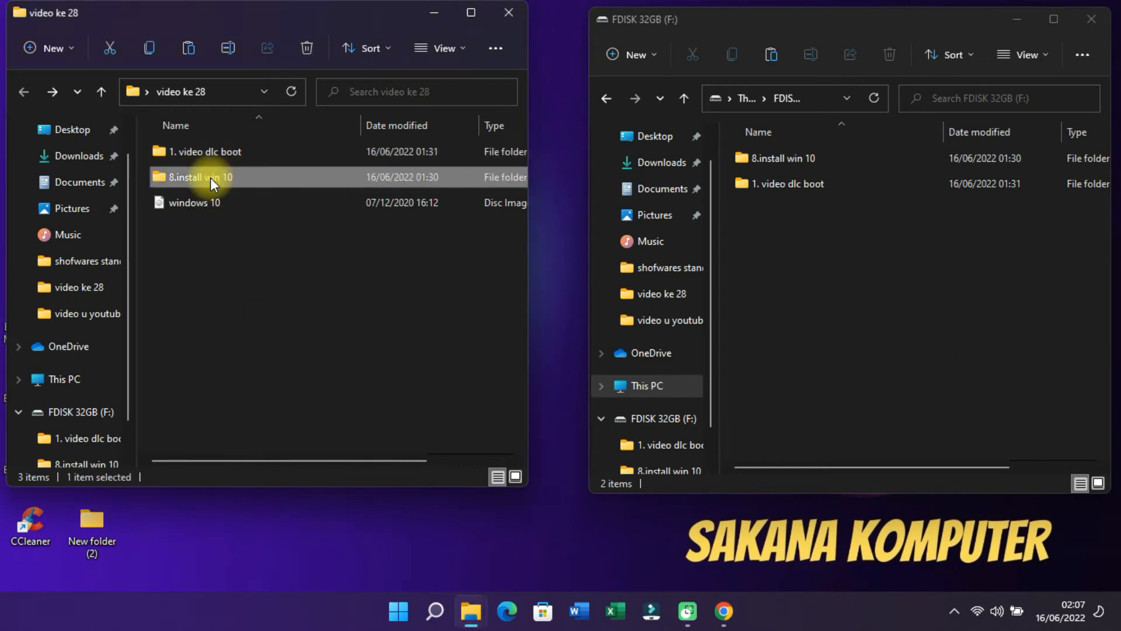
click(214, 152)
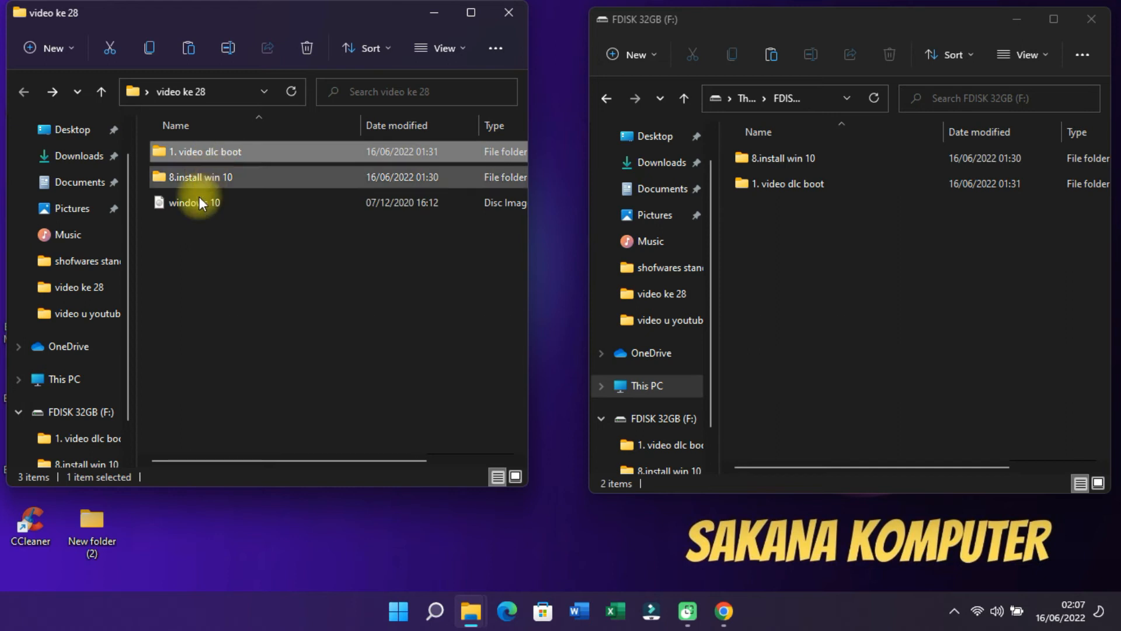
click(196, 202)
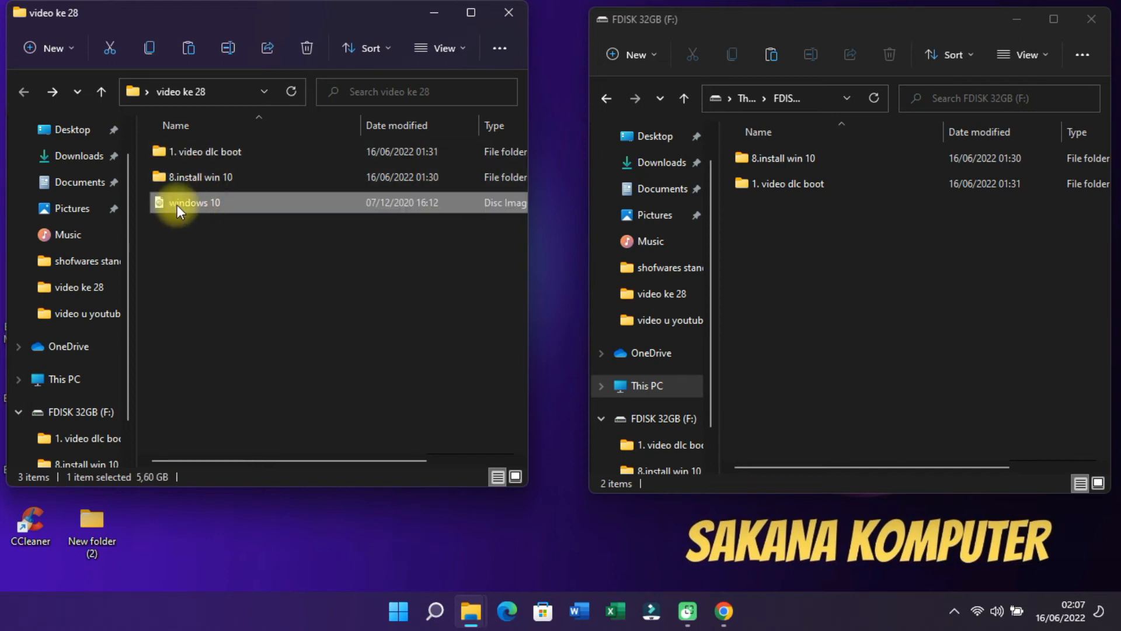
right_click(177, 204)
click(244, 382)
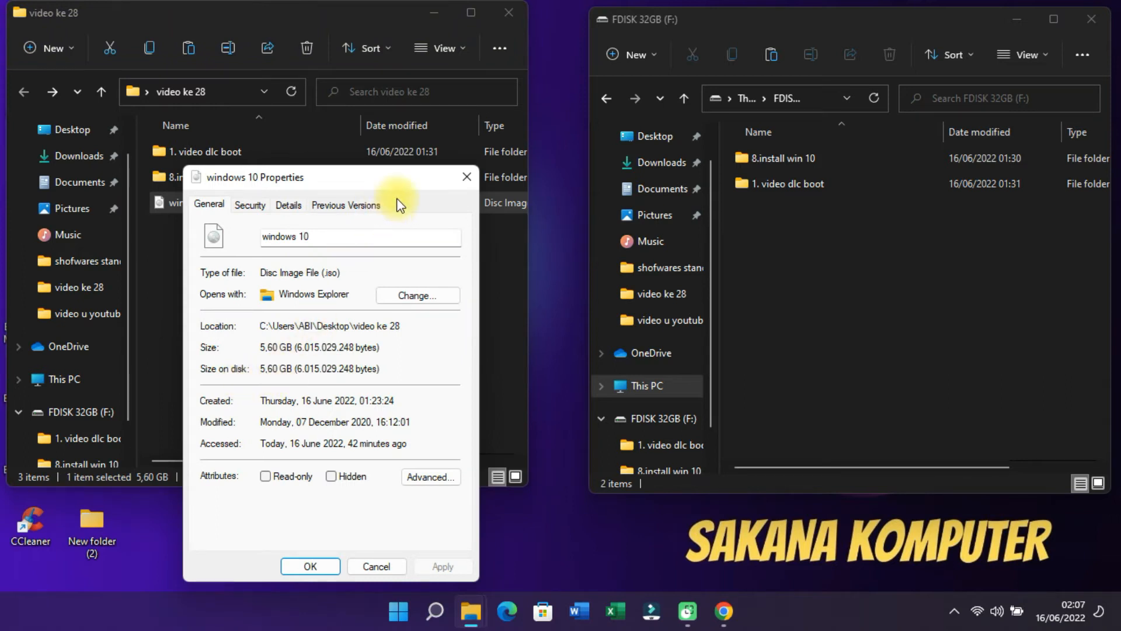
click(462, 178)
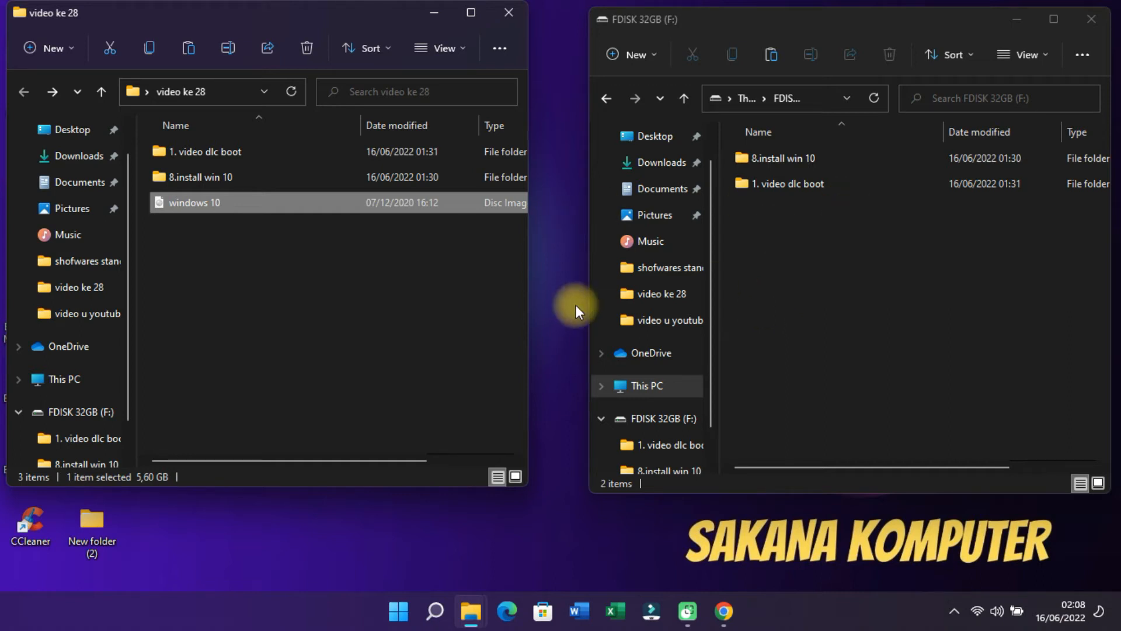
Try to copy the windows 10 disc image from video ke 28 to the FDISK 32GB (F:) drive
right_click(251, 201)
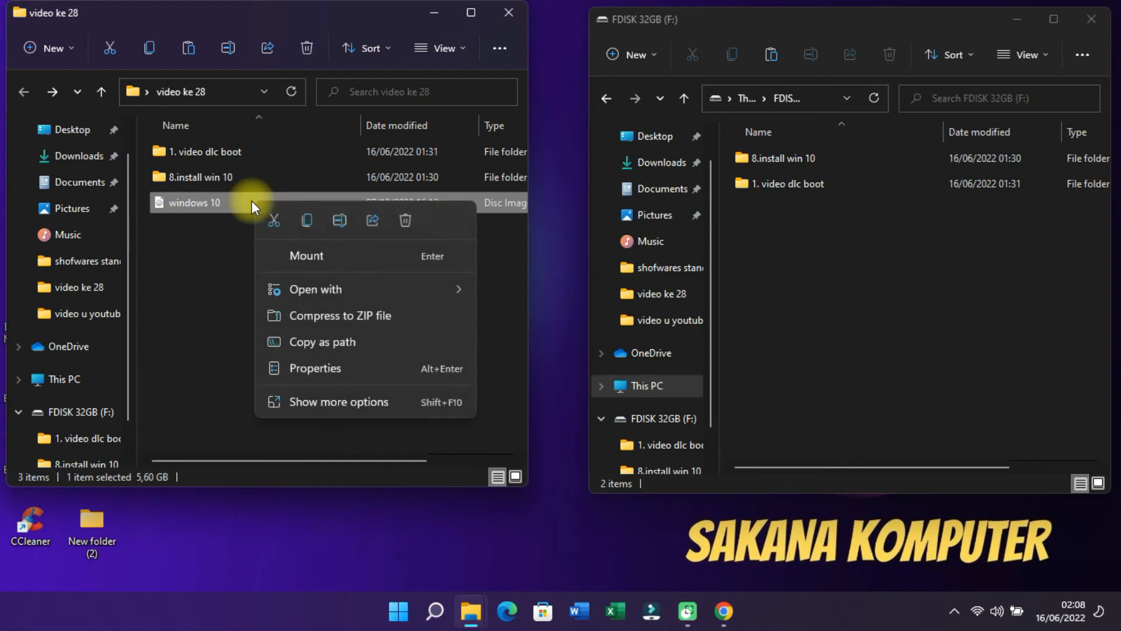
click(310, 224)
click(792, 251)
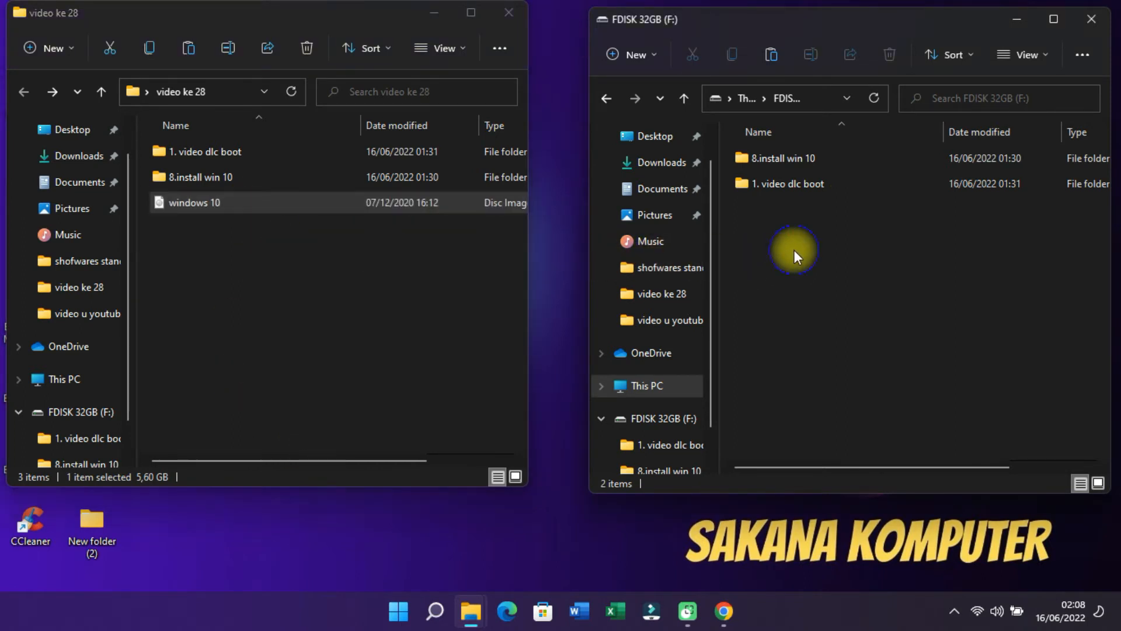
right_click(794, 252)
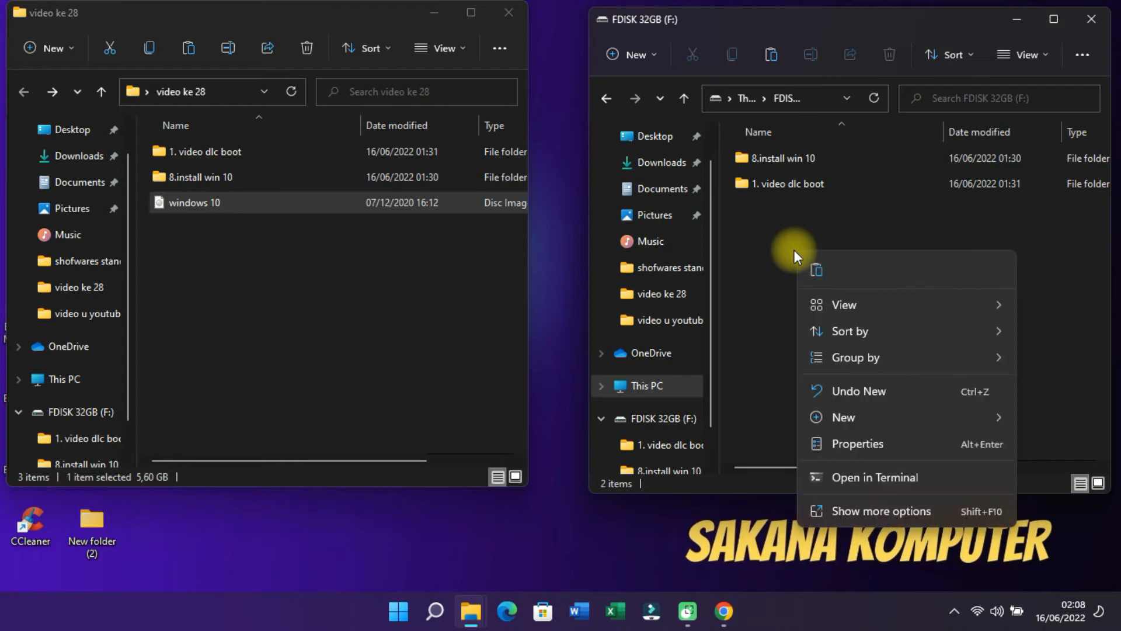
click(816, 270)
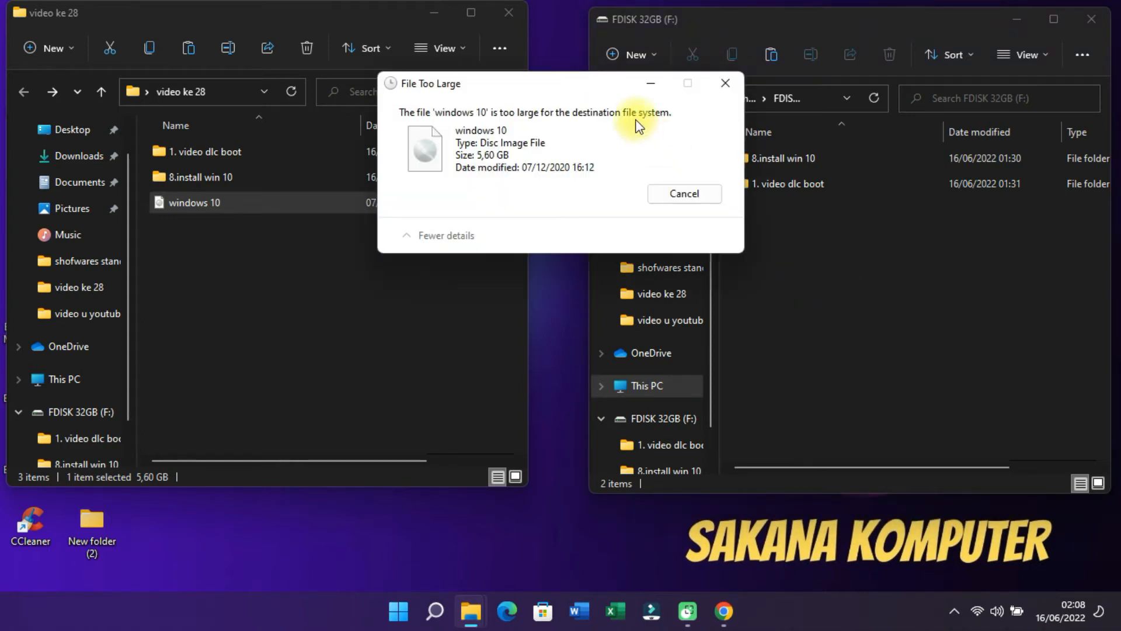
drag(584, 82, 548, 105)
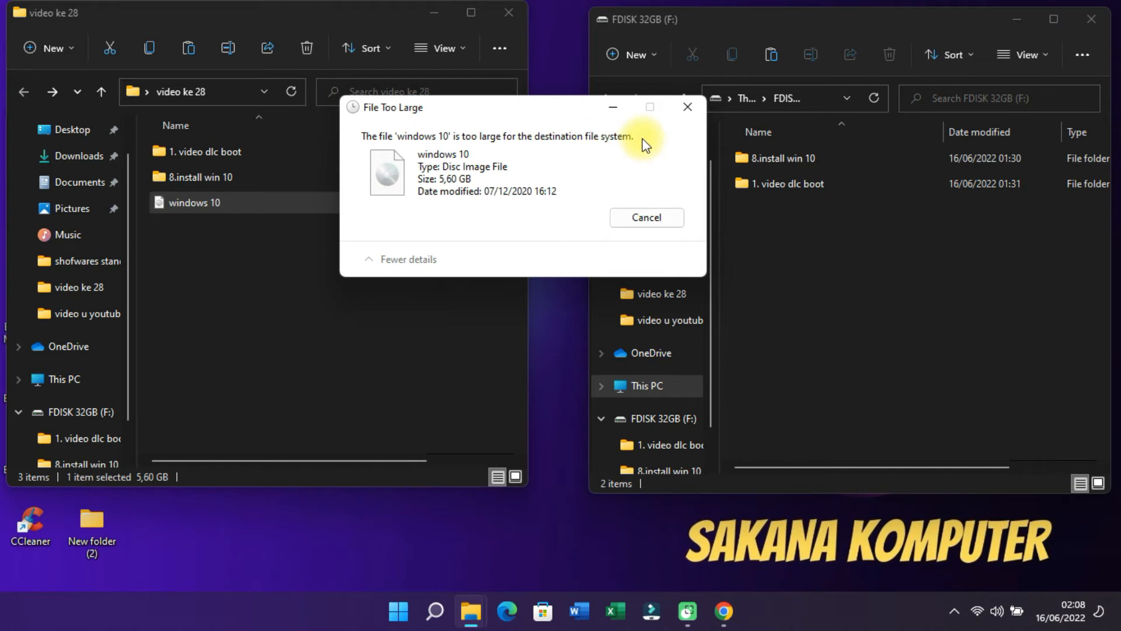
drag(549, 115, 478, 167)
Check the file system of the FDISK 32GB (F:) drive in its properties, and close them
click(670, 421)
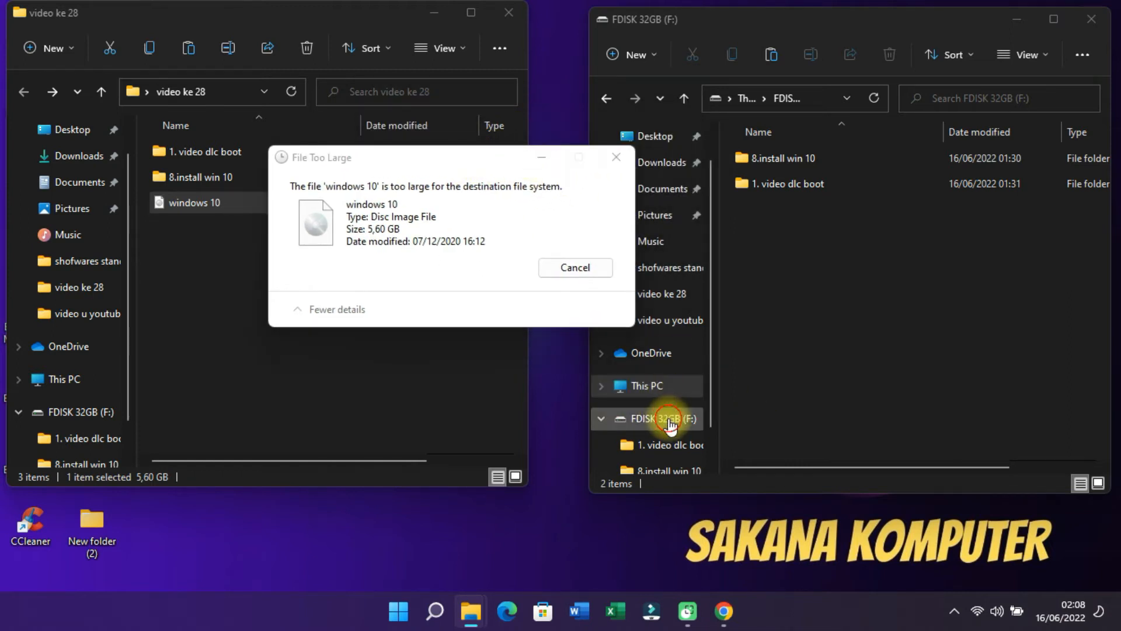
right_click(670, 421)
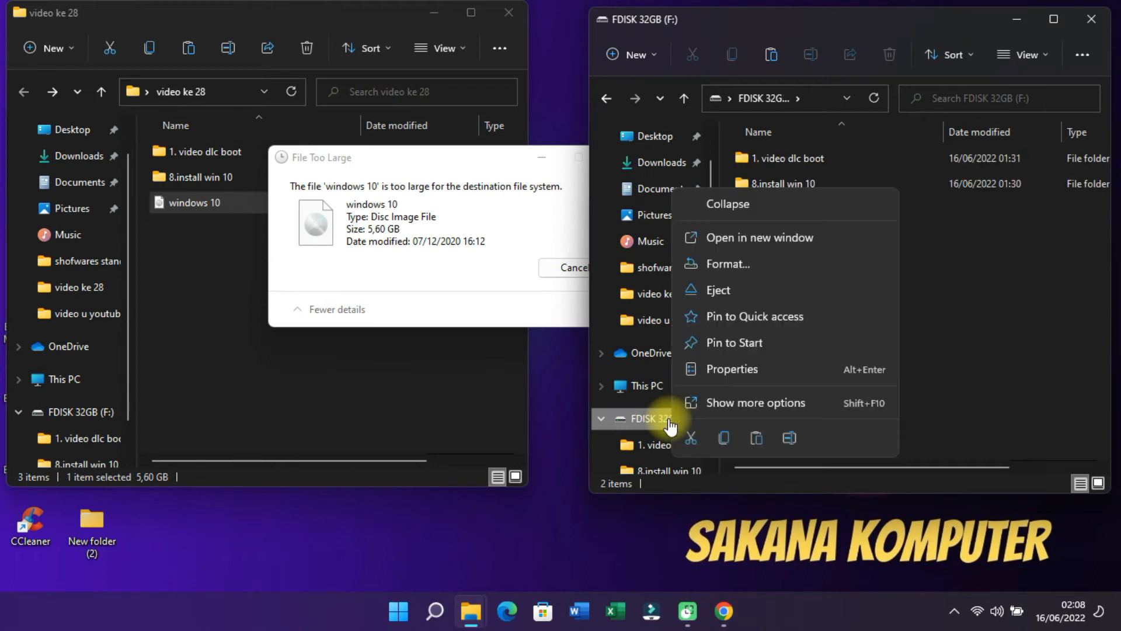
click(714, 366)
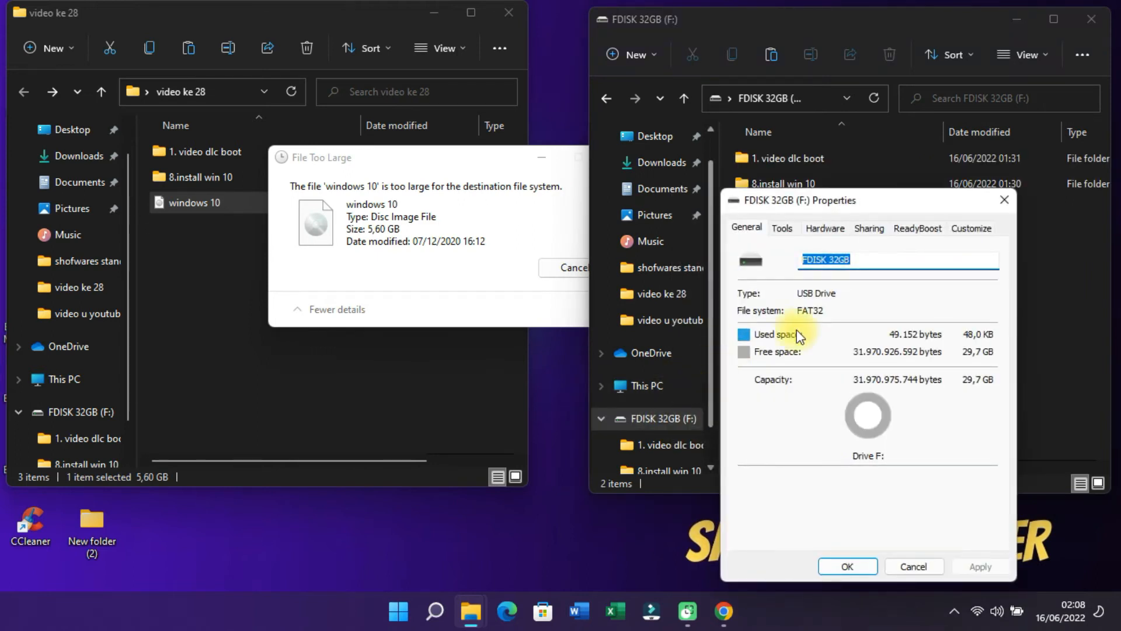
drag(870, 200, 777, 141)
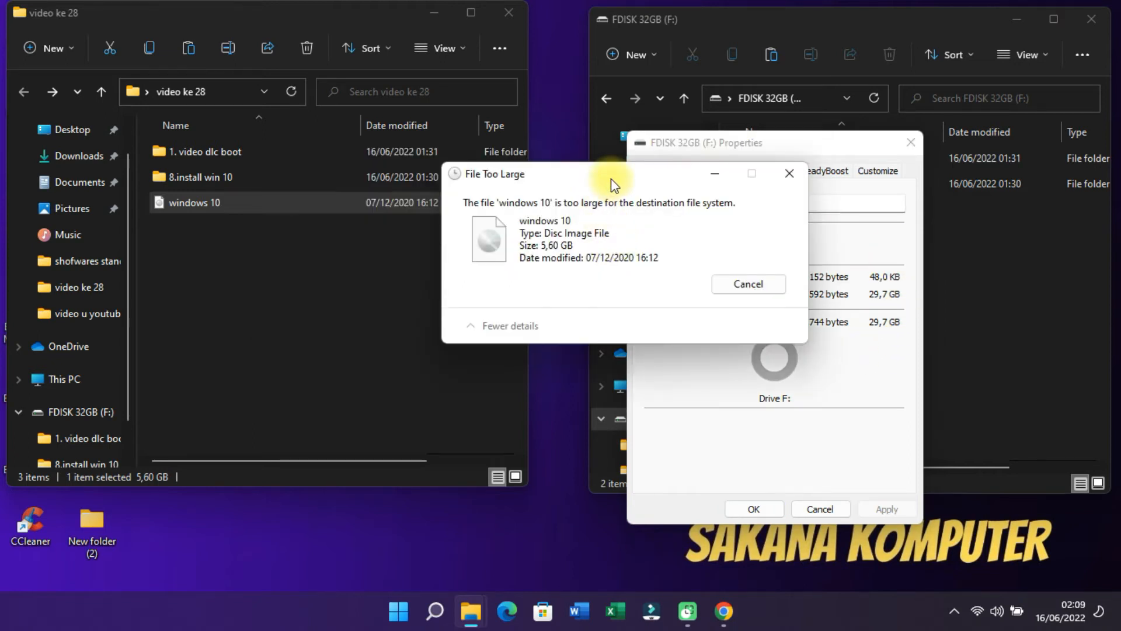
click(611, 177)
drag(611, 178, 572, 183)
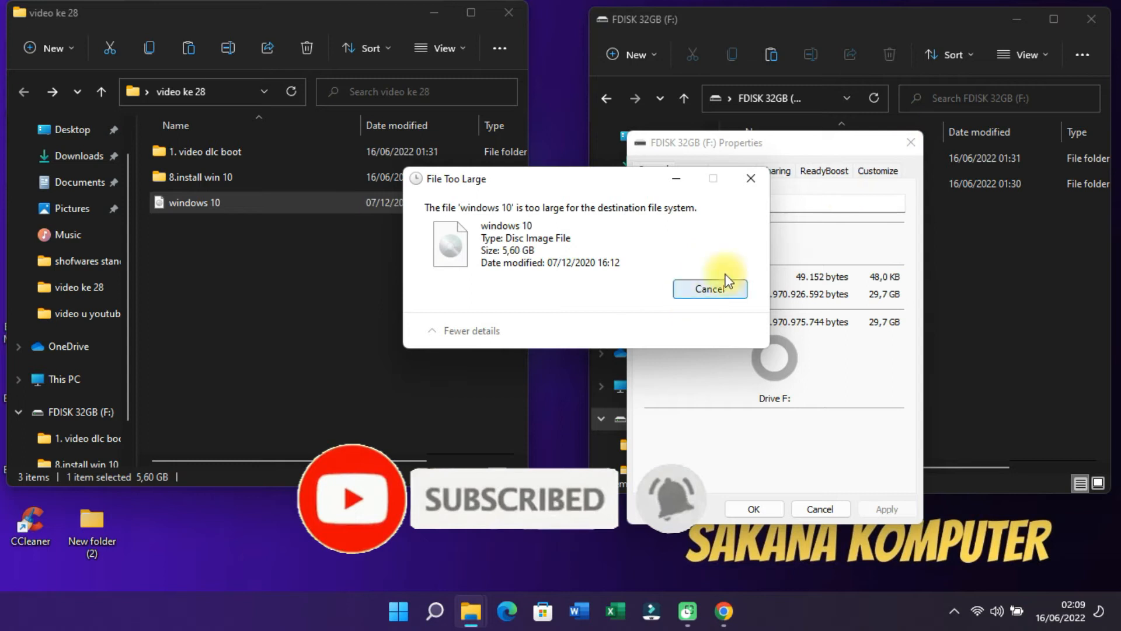
click(912, 155)
click(911, 153)
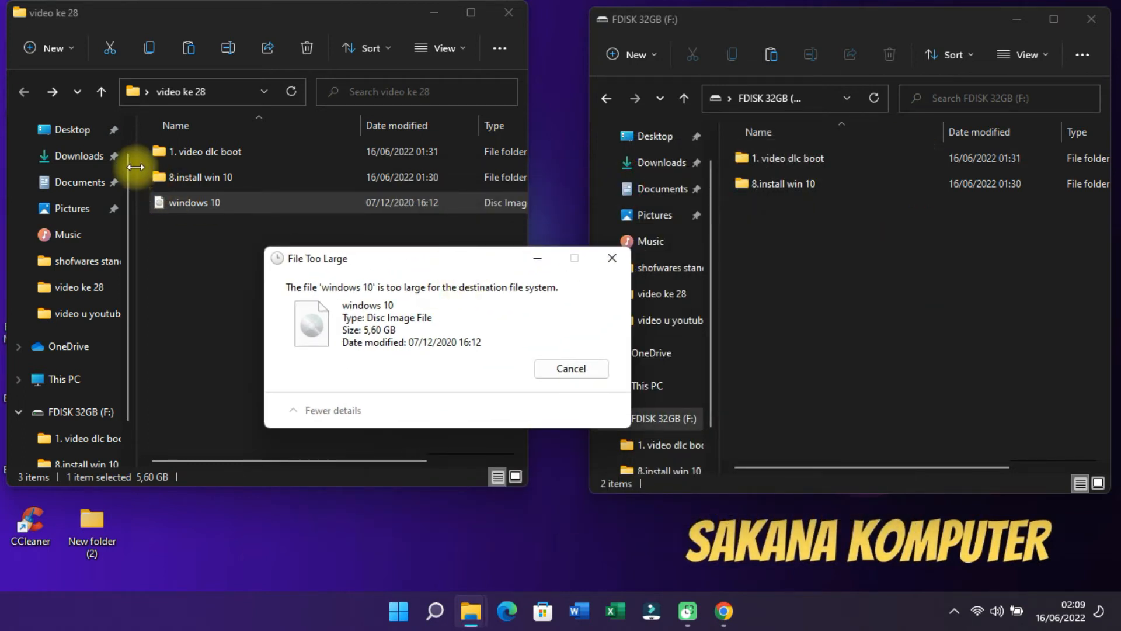
Show the properties of the 8.install win 10 folder in video ke 28 and move them clear of the file list
click(211, 183)
right_click(210, 182)
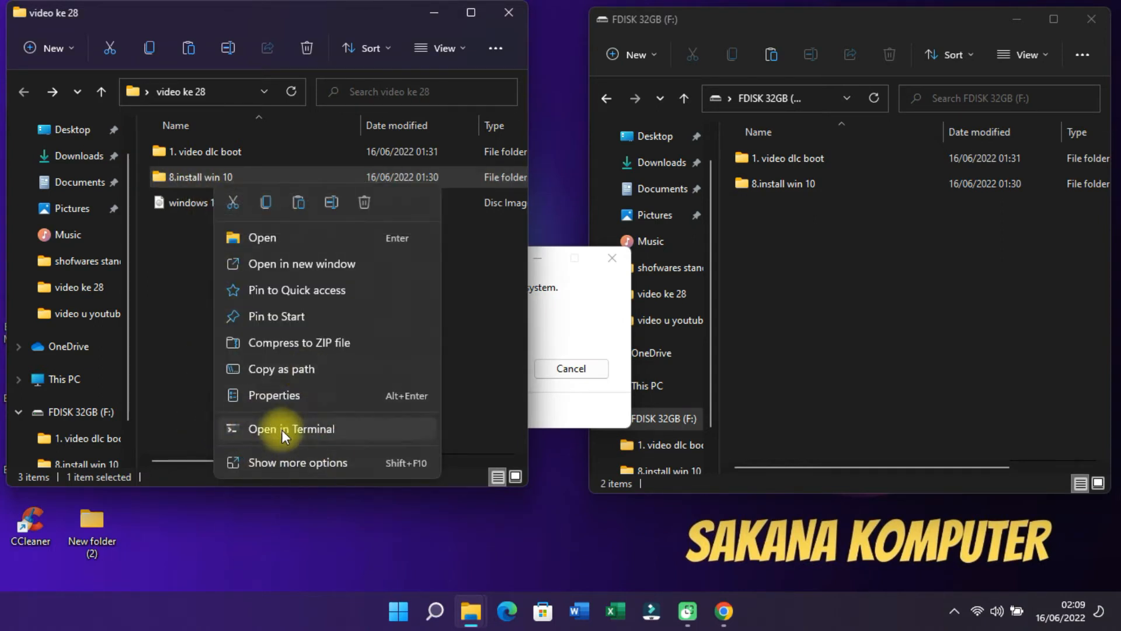
click(287, 397)
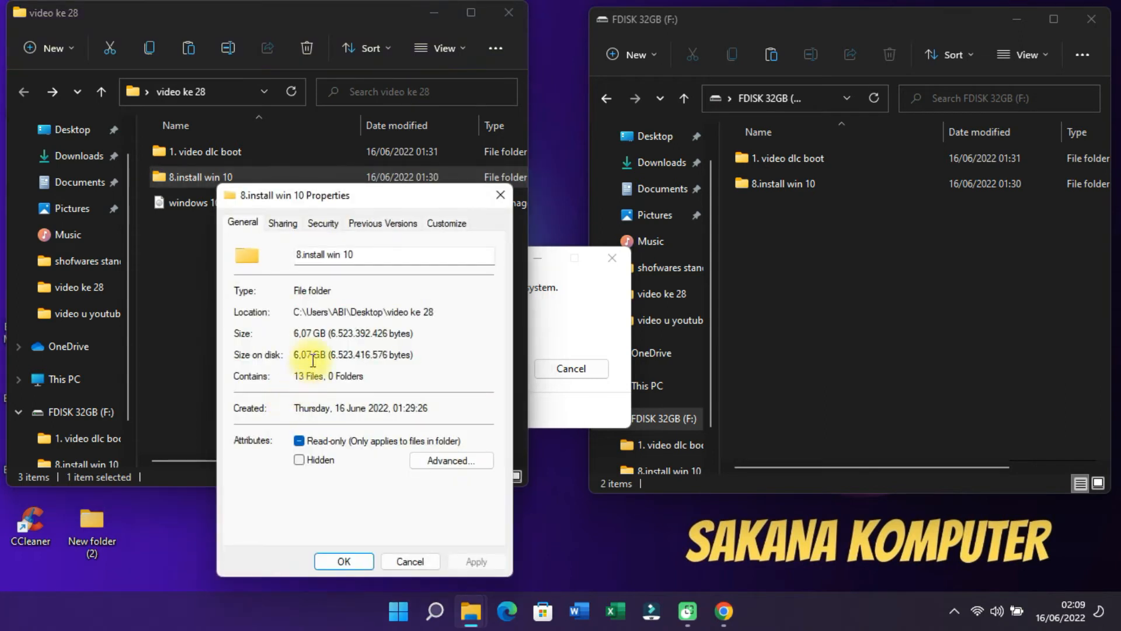
click(783, 290)
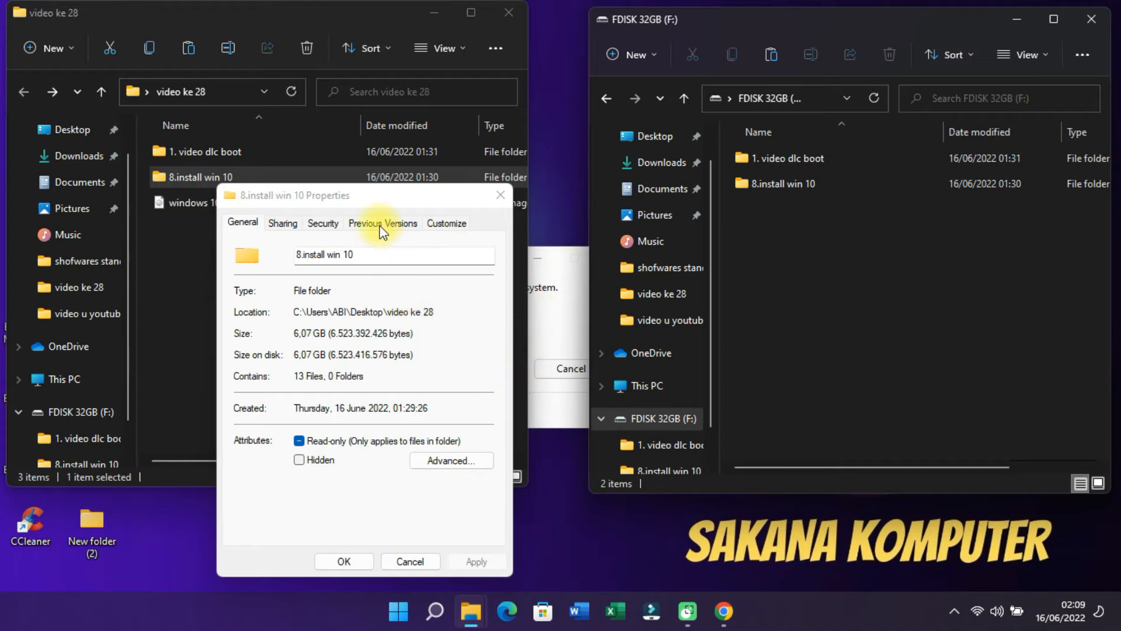
drag(369, 204, 501, 71)
Show the properties of the windows 10 disc image beside those of the 8.install win 10 folder to compare their sizes
click(269, 206)
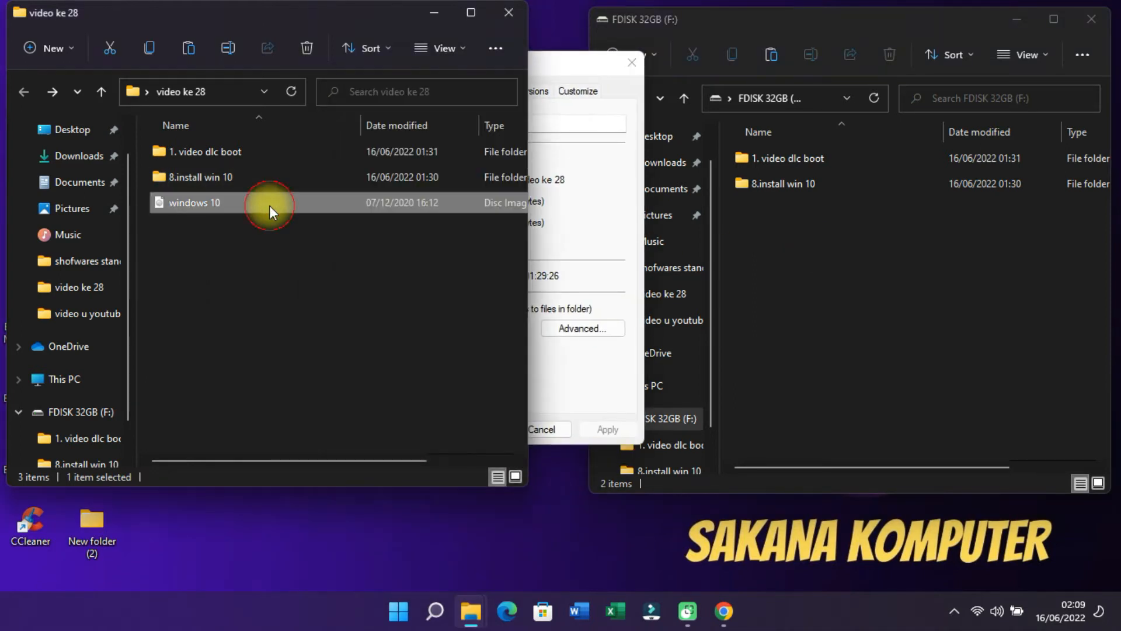
right_click(268, 206)
click(338, 386)
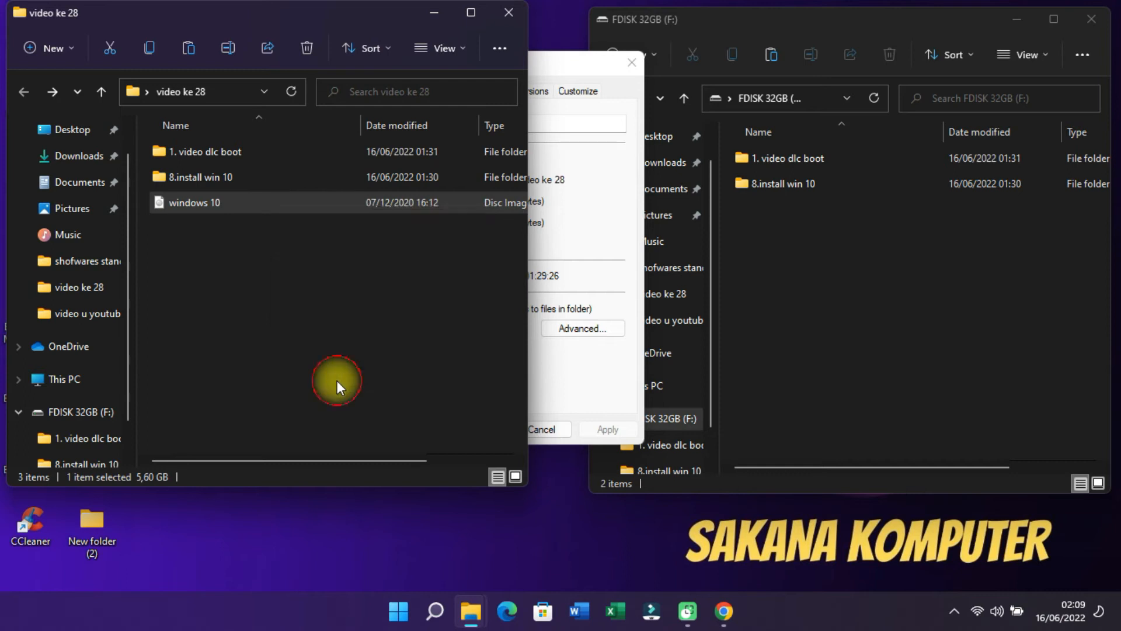
click(541, 62)
drag(541, 63, 660, 56)
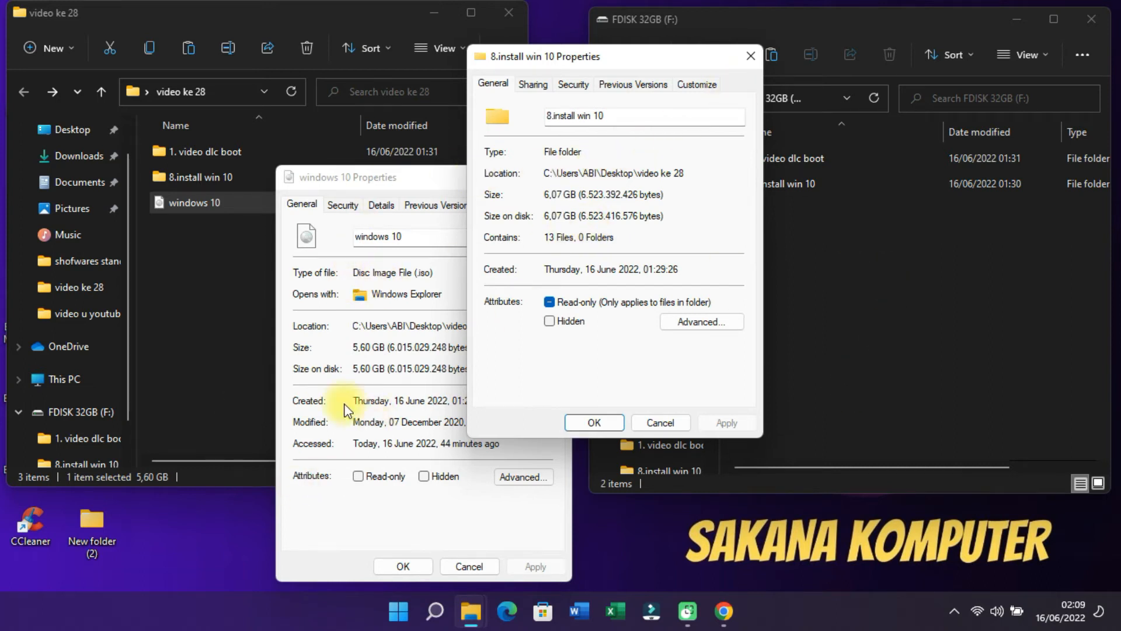
Close both properties windows and dismiss the pending copy of the windows 10 disc image
click(748, 57)
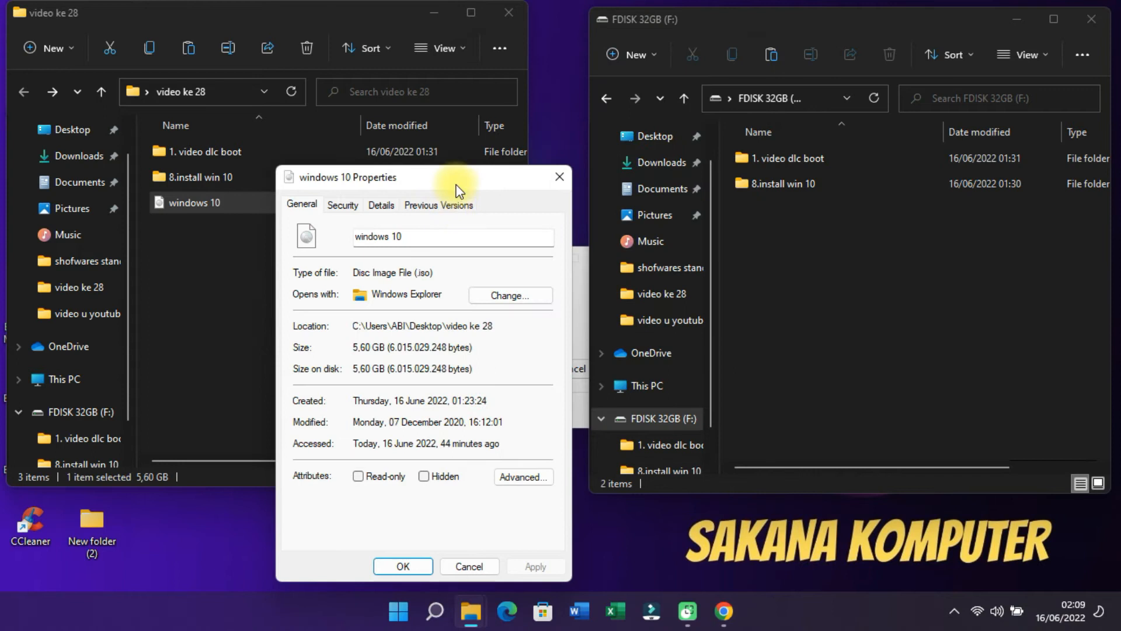
drag(454, 186, 352, 201)
click(457, 195)
click(566, 257)
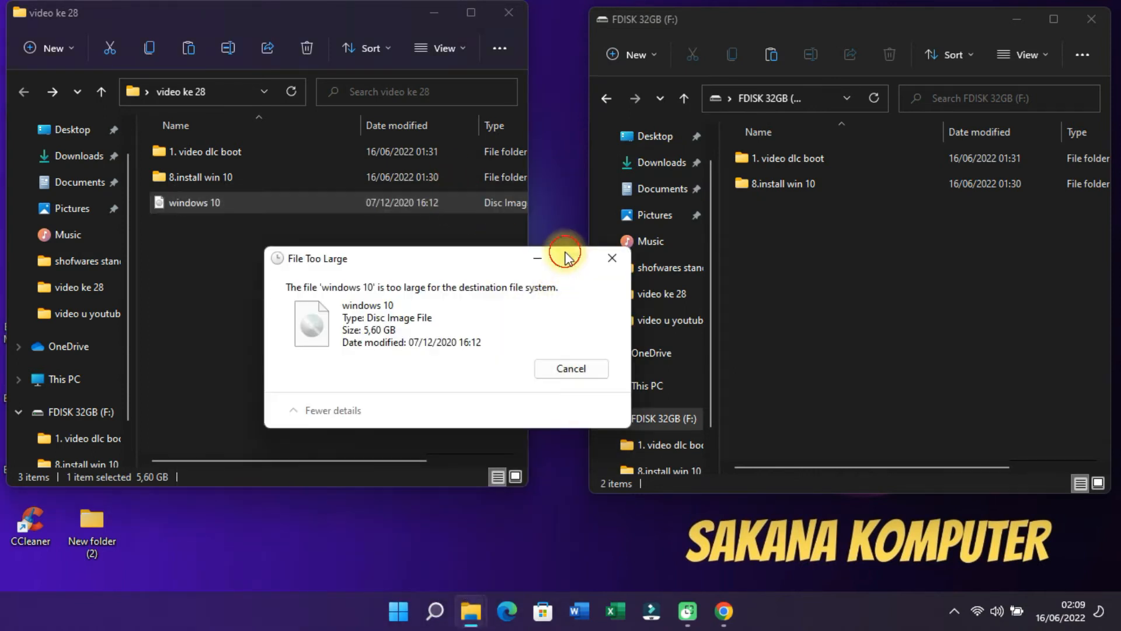
click(614, 263)
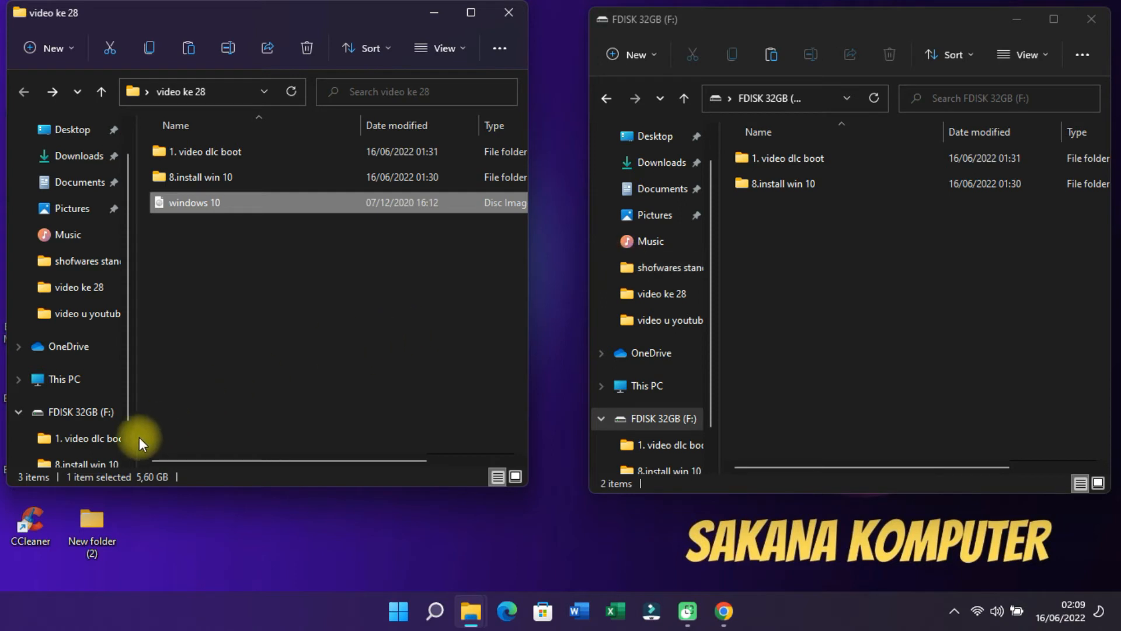
Open the FDISK 32GB (F:) drive in the video ke 28 window and check its file system in the drive properties
scroll(128, 412, down, 1)
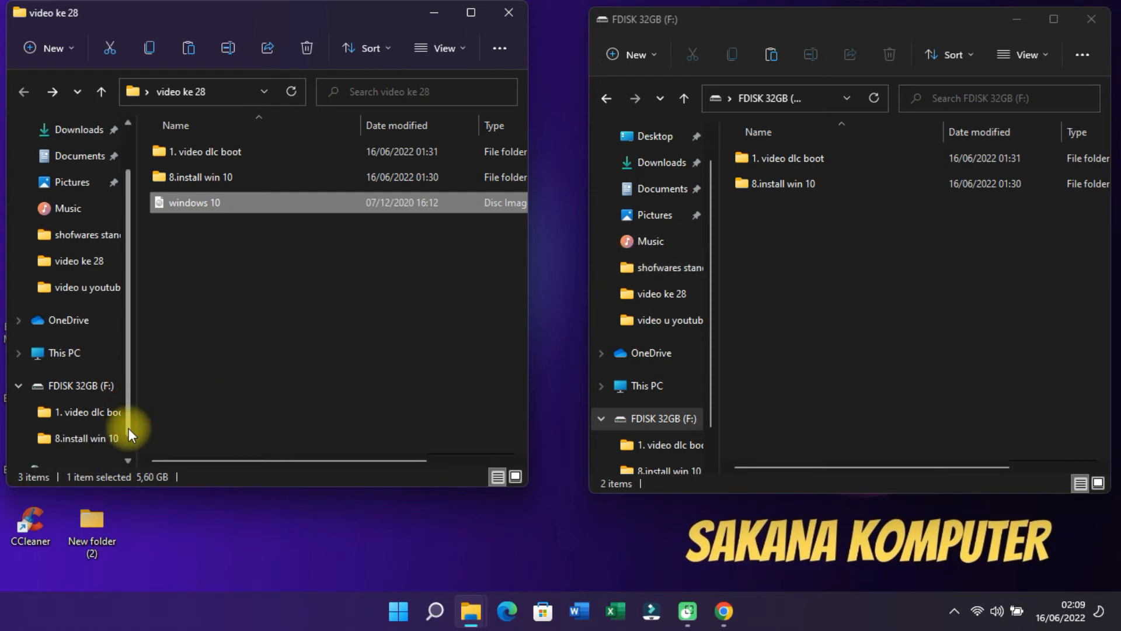
click(72, 359)
click(73, 388)
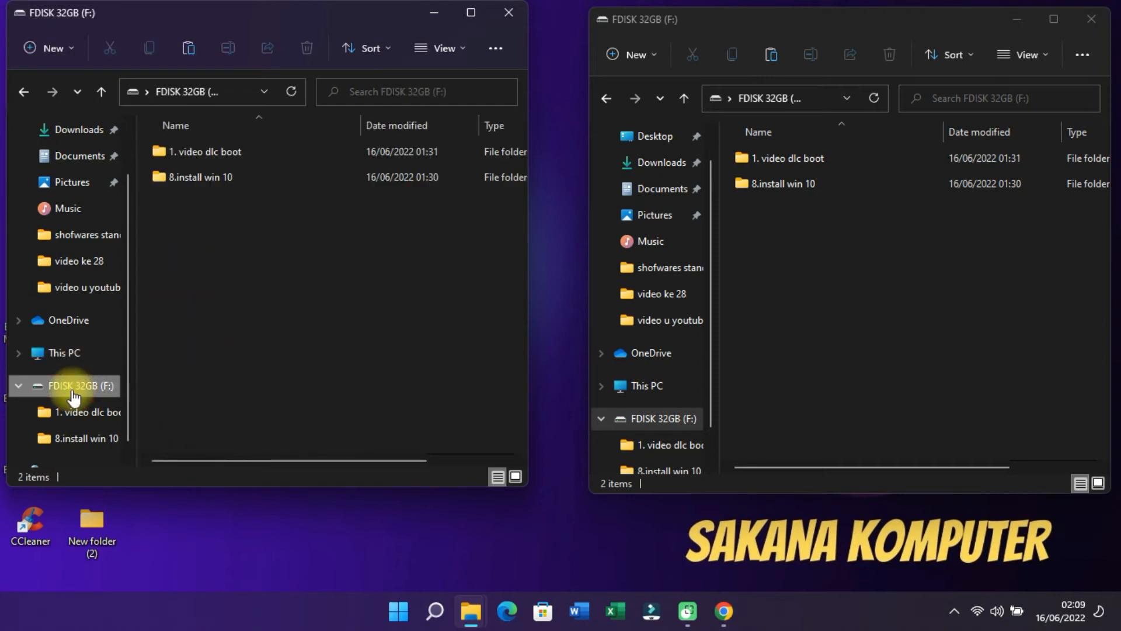
right_click(113, 394)
click(165, 336)
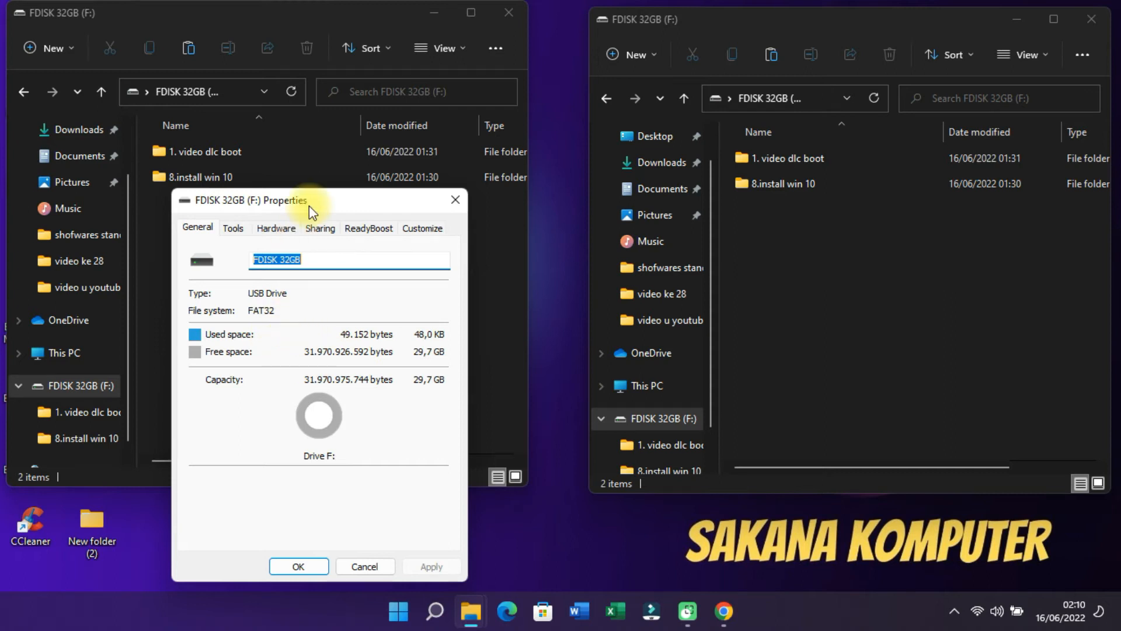
drag(310, 205, 376, 211)
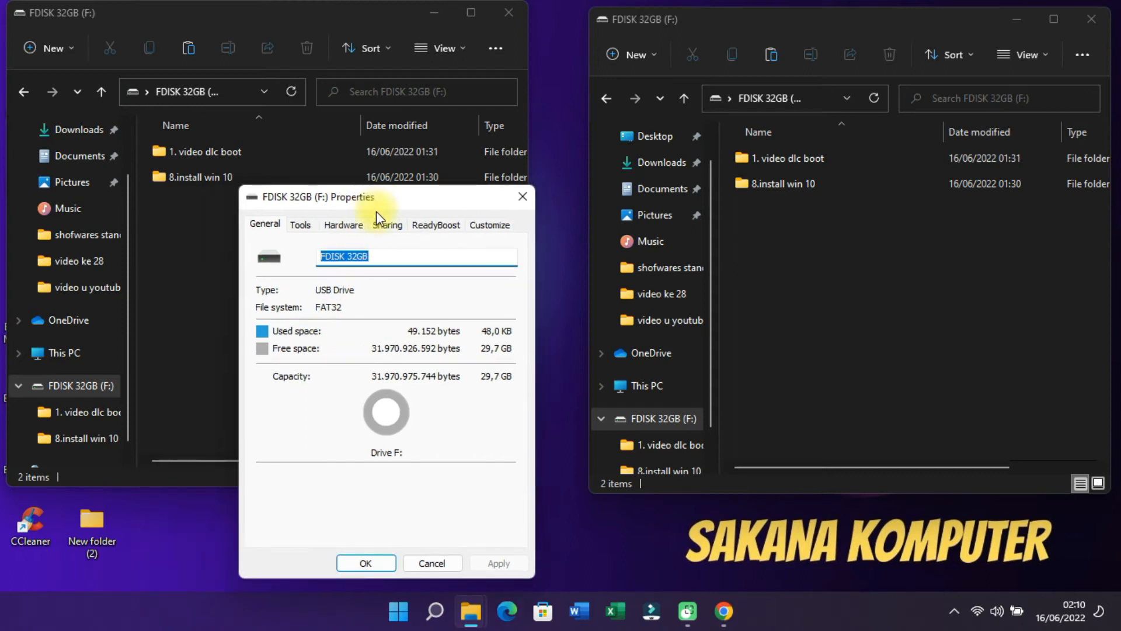
click(378, 260)
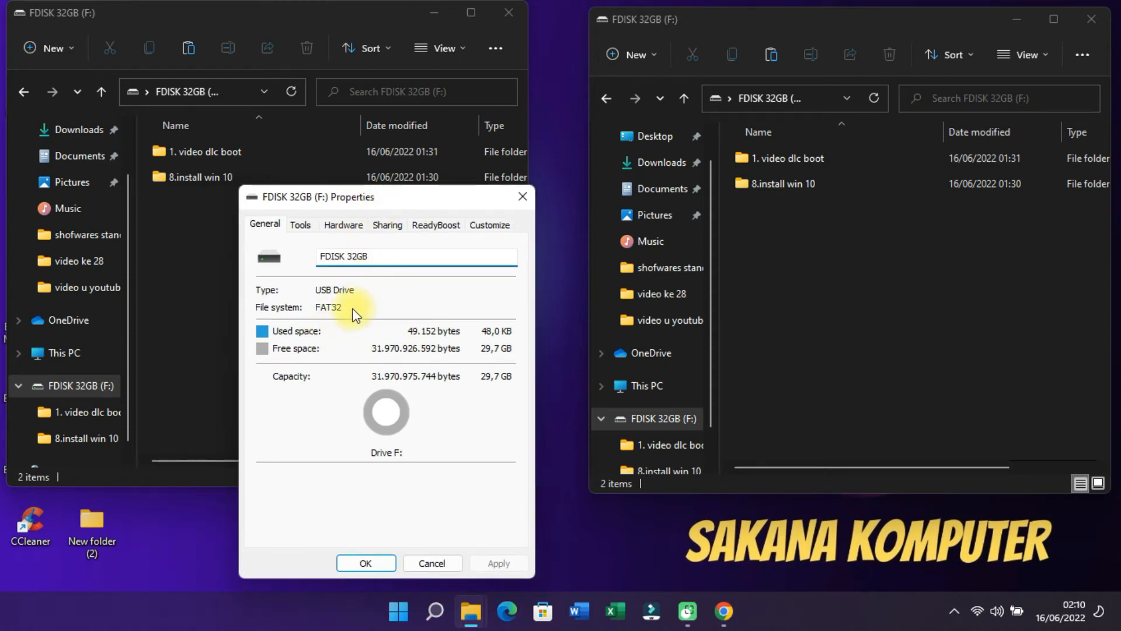
Examine the file system in the FDISK 32GB (F:) properties, keeping the properties window clear of the drive's file list
drag(387, 201, 464, 199)
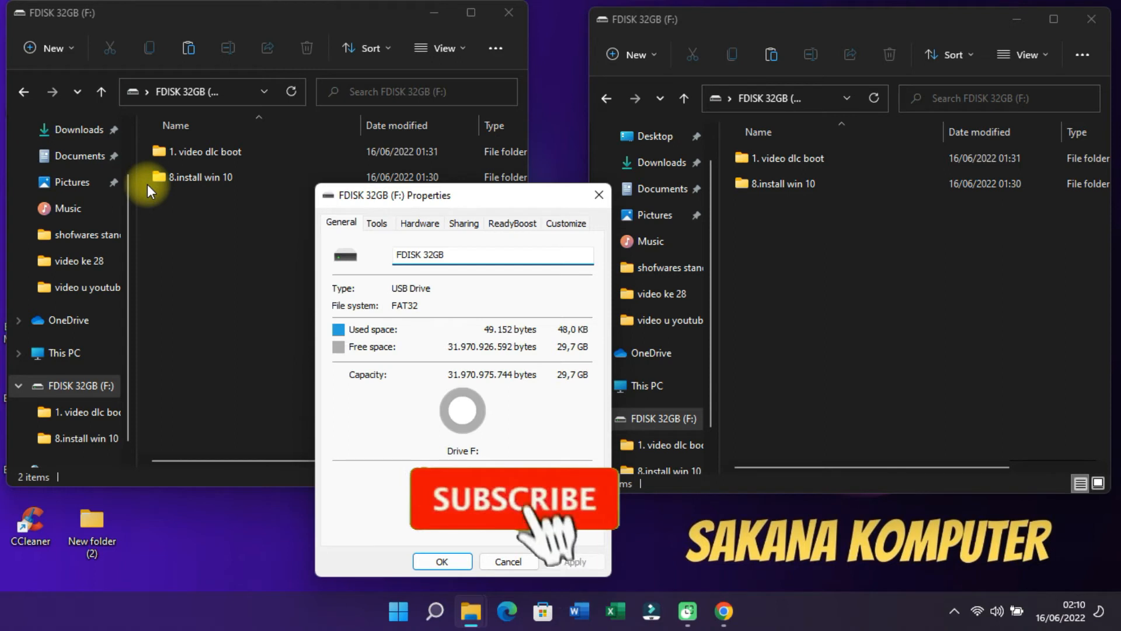
drag(282, 16, 320, 1)
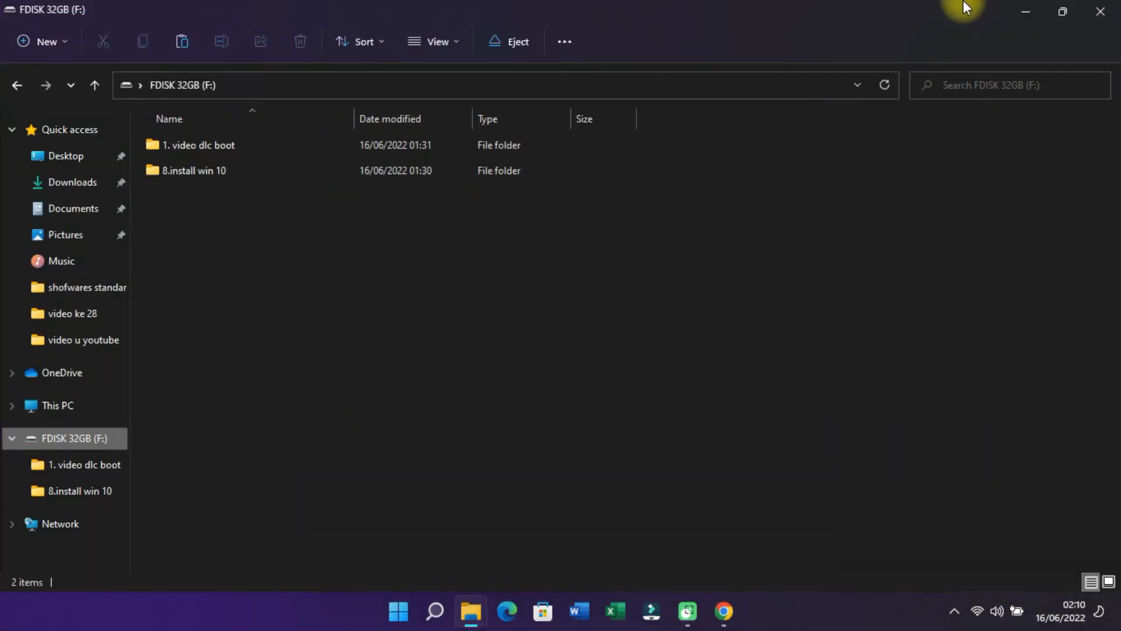
click(1063, 9)
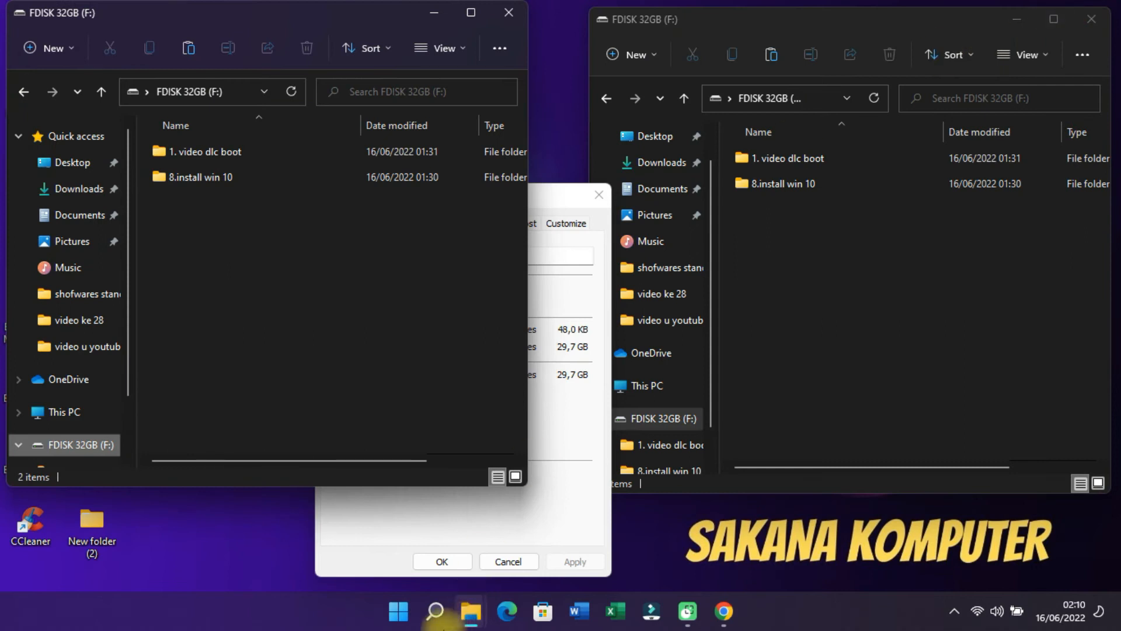
click(535, 513)
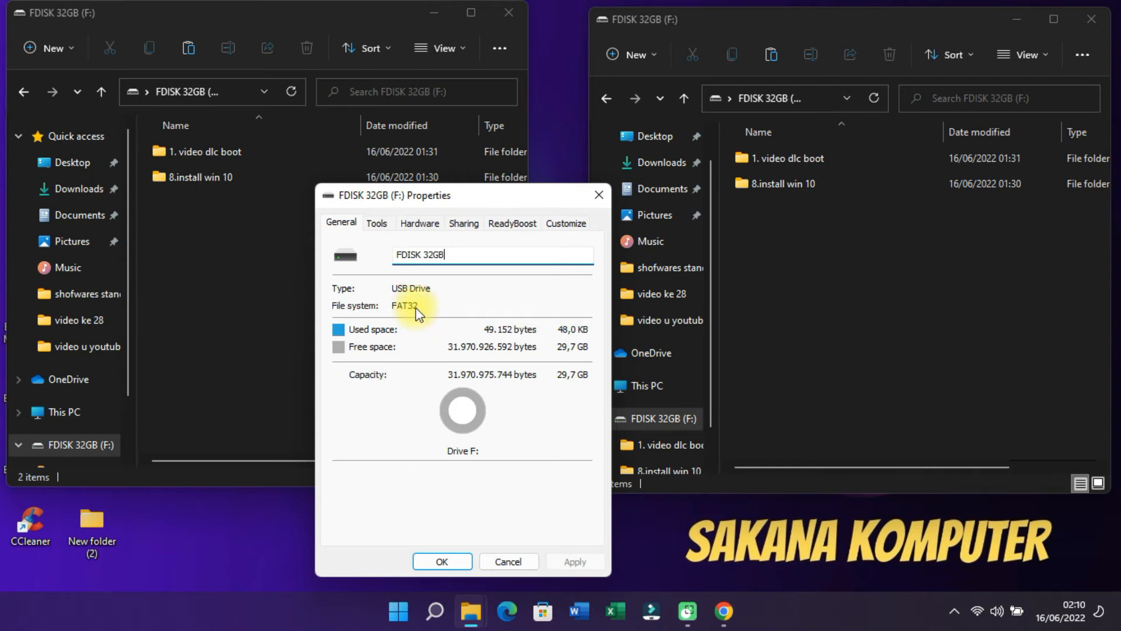
click(127, 385)
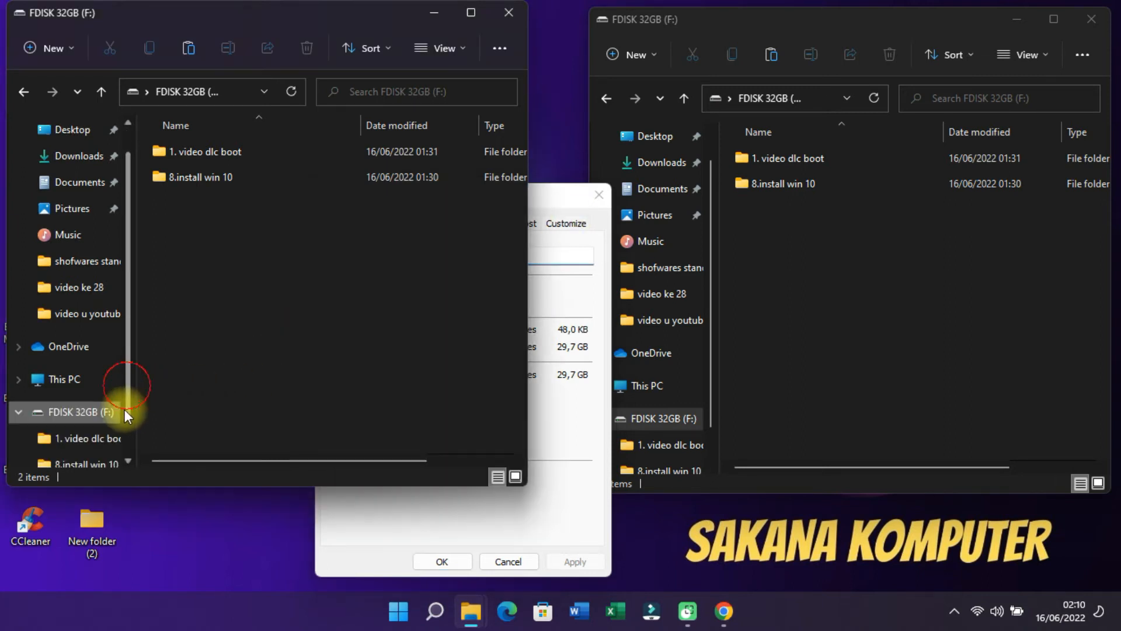
click(545, 202)
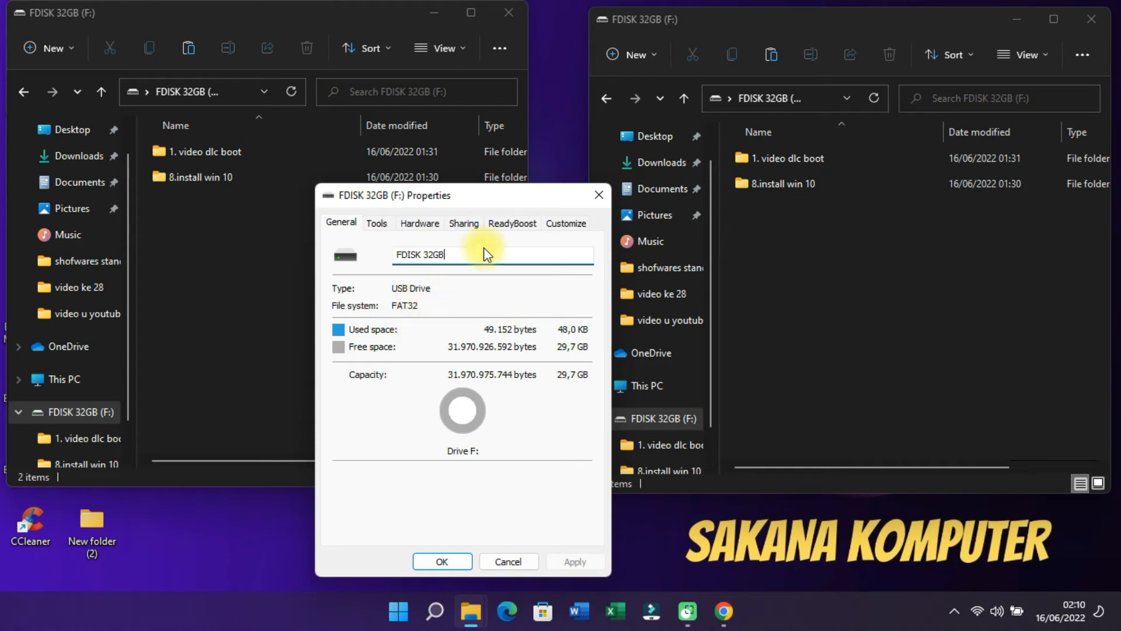
drag(506, 198, 515, 191)
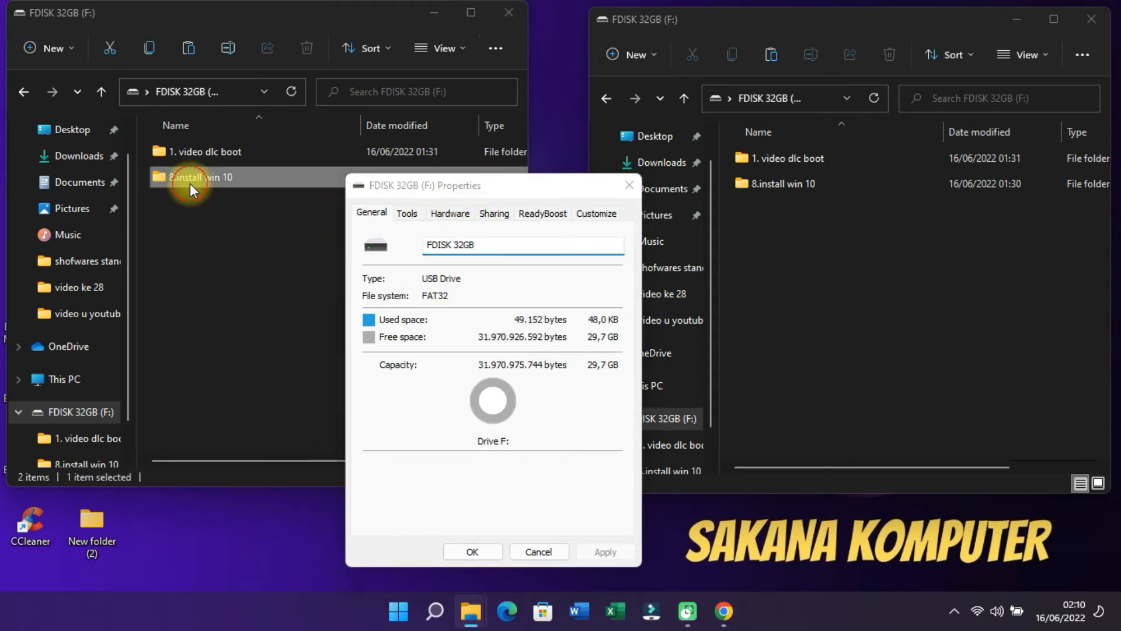
Check the size of the 8.install win 10 folder on the F: drive in its properties and close them
right_click(190, 184)
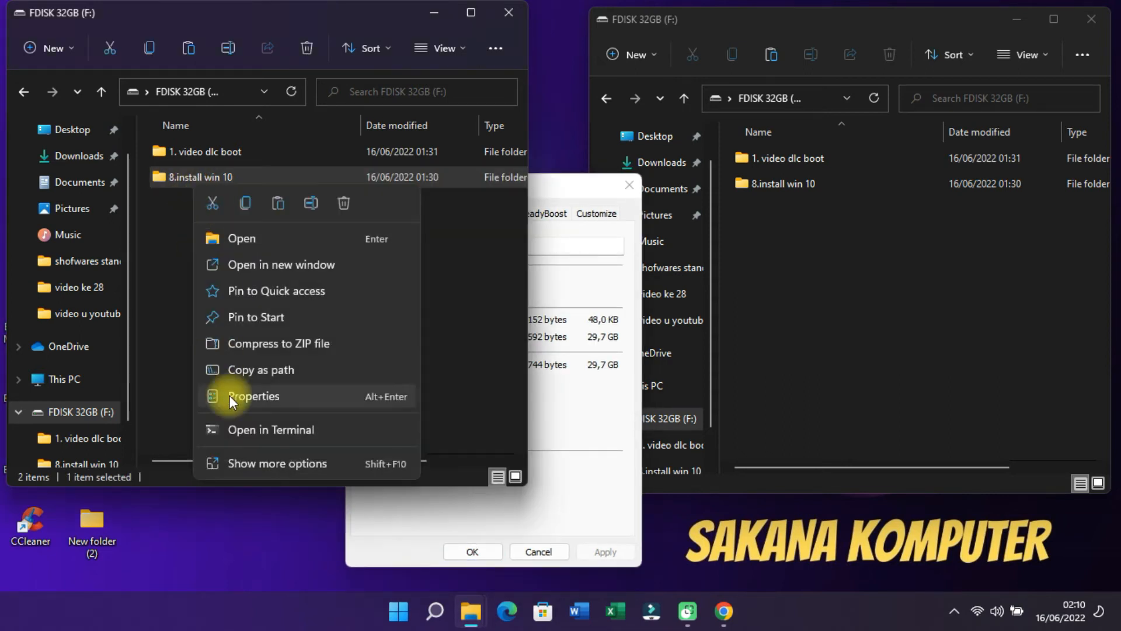
click(288, 399)
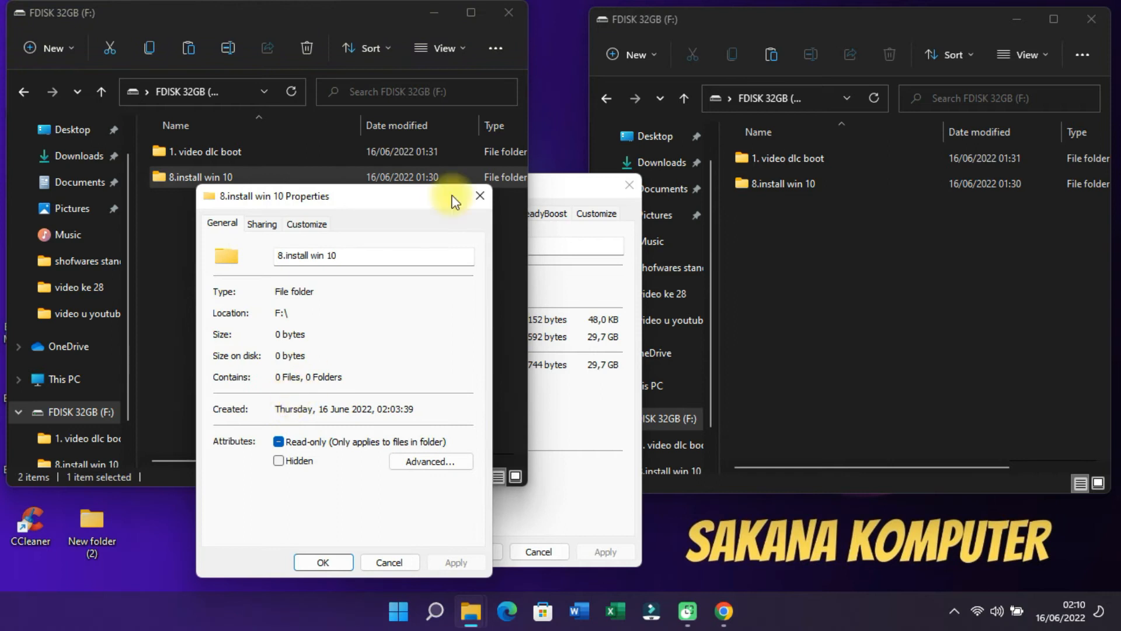
click(479, 197)
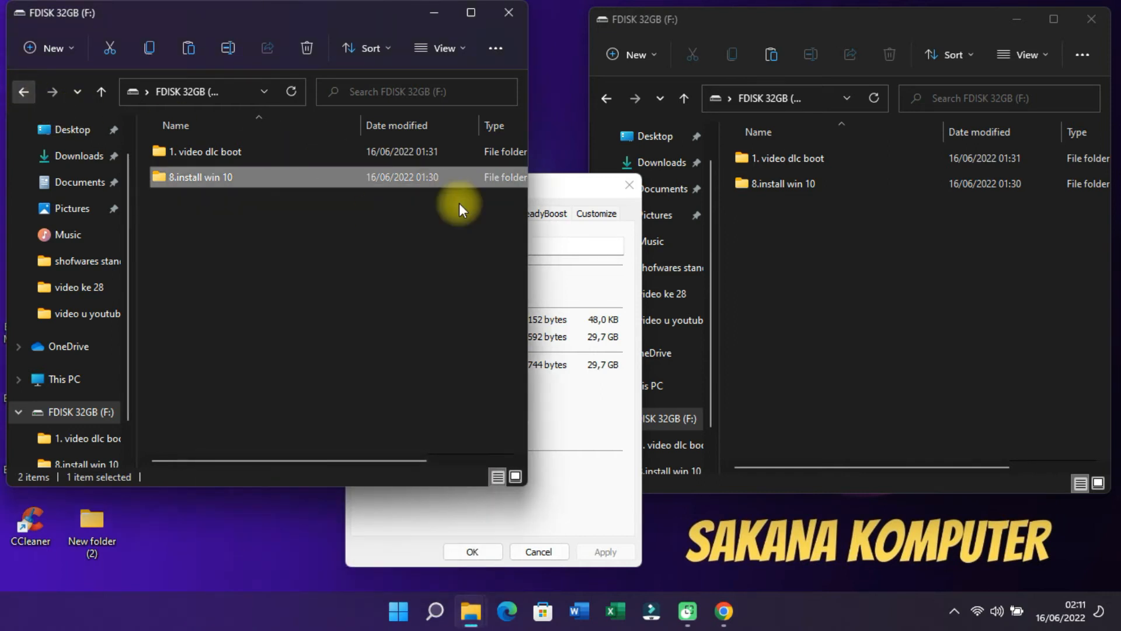
Open the video ke 28 desktop folder and show the properties of its 8.install win 10 folder for comparison with the F: copy
click(433, 13)
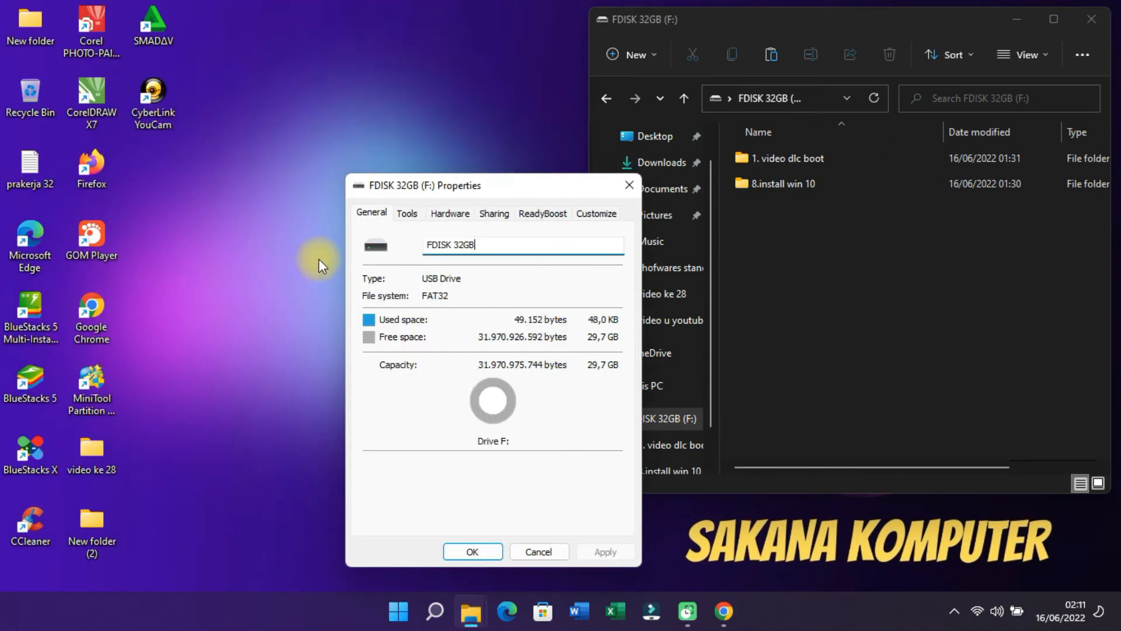
double_click(103, 463)
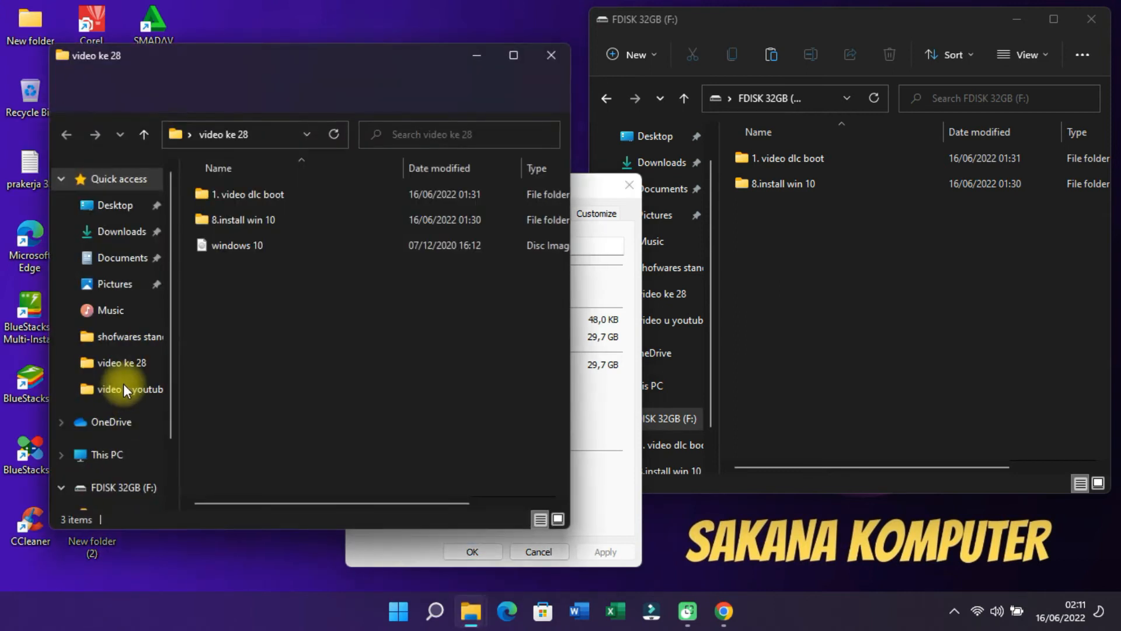
click(230, 229)
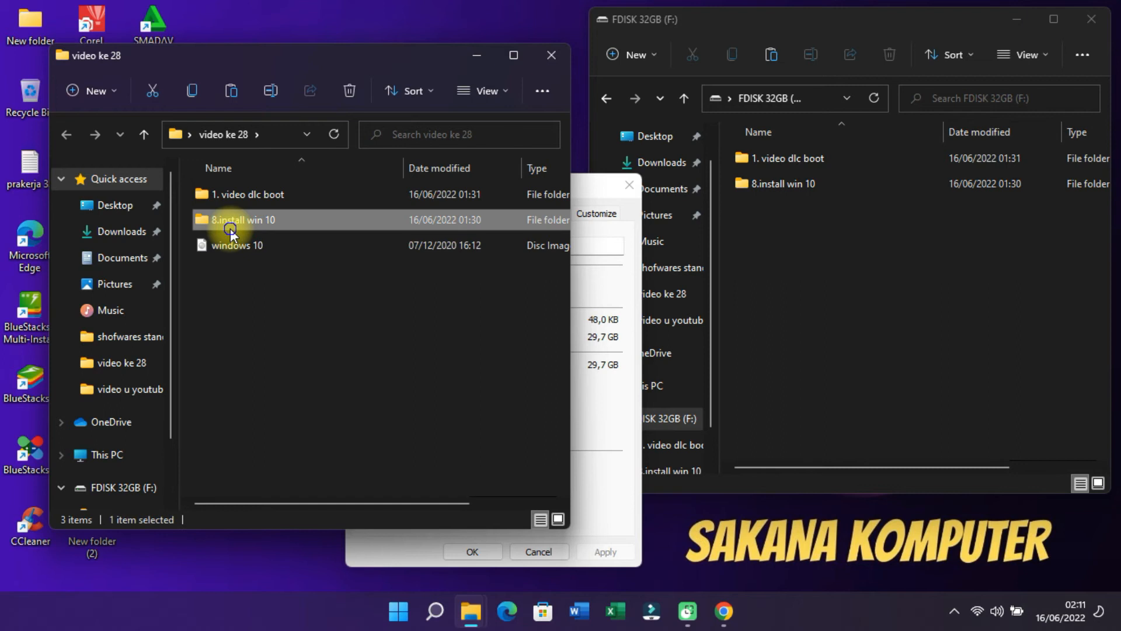
right_click(230, 229)
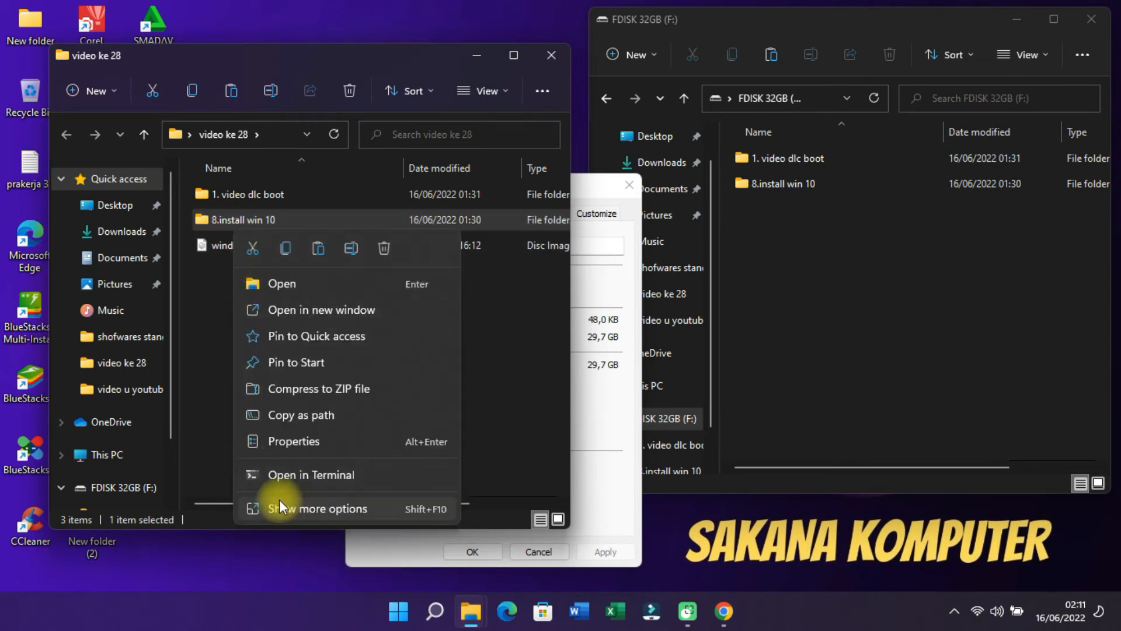
click(326, 439)
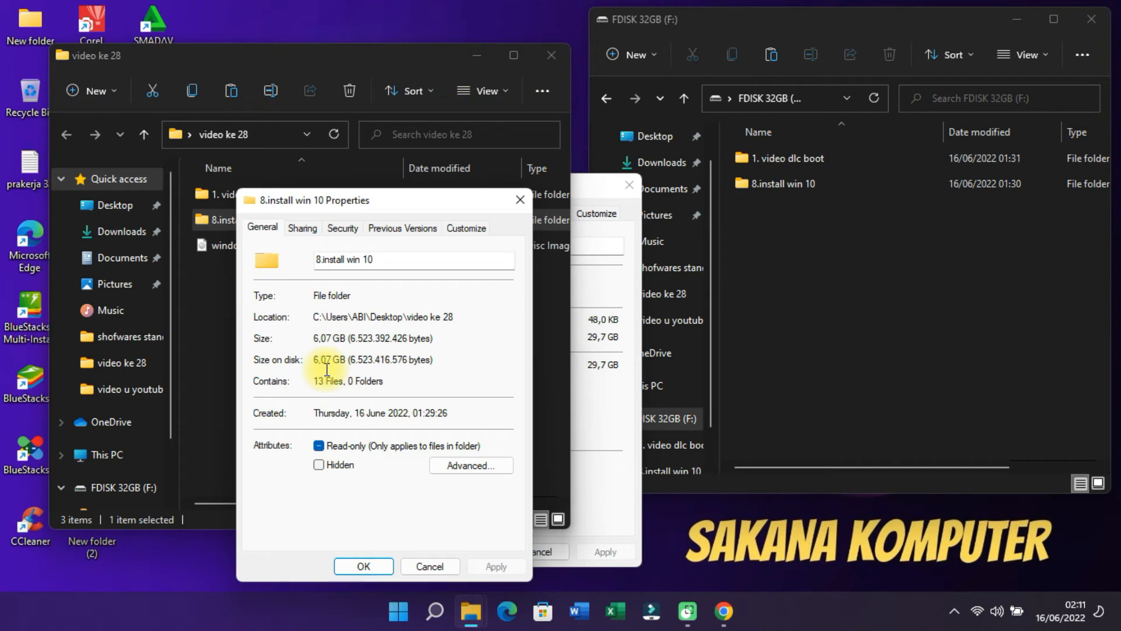
click(806, 243)
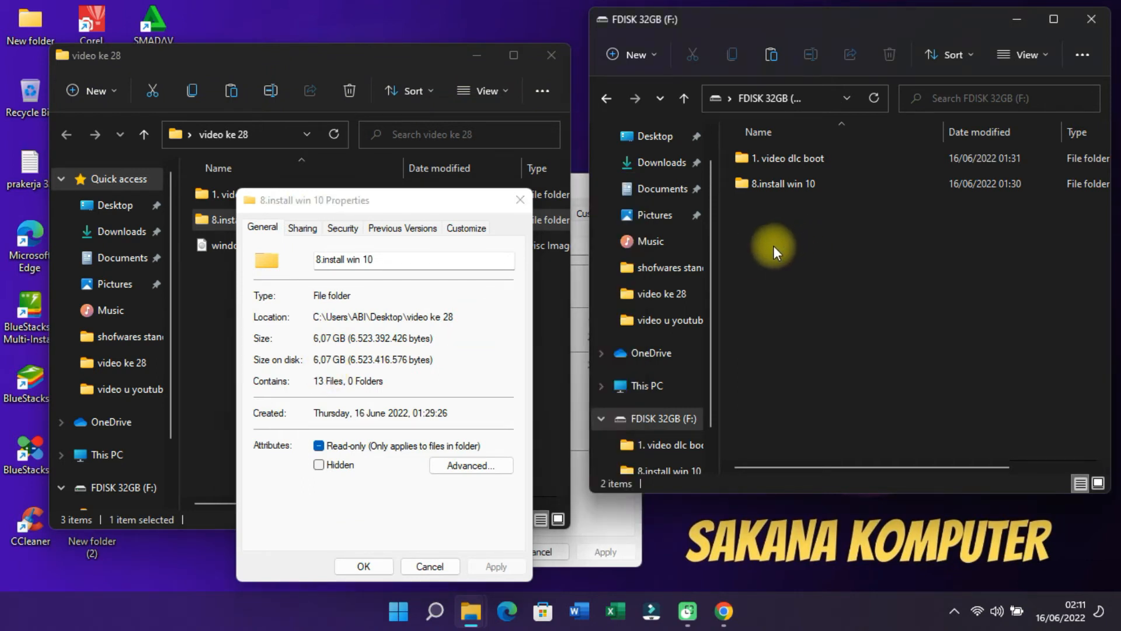
Open the 8.install win 10 folder in video ke 28 and list its files in Details view, maximized, to read each file's size
double_click(211, 221)
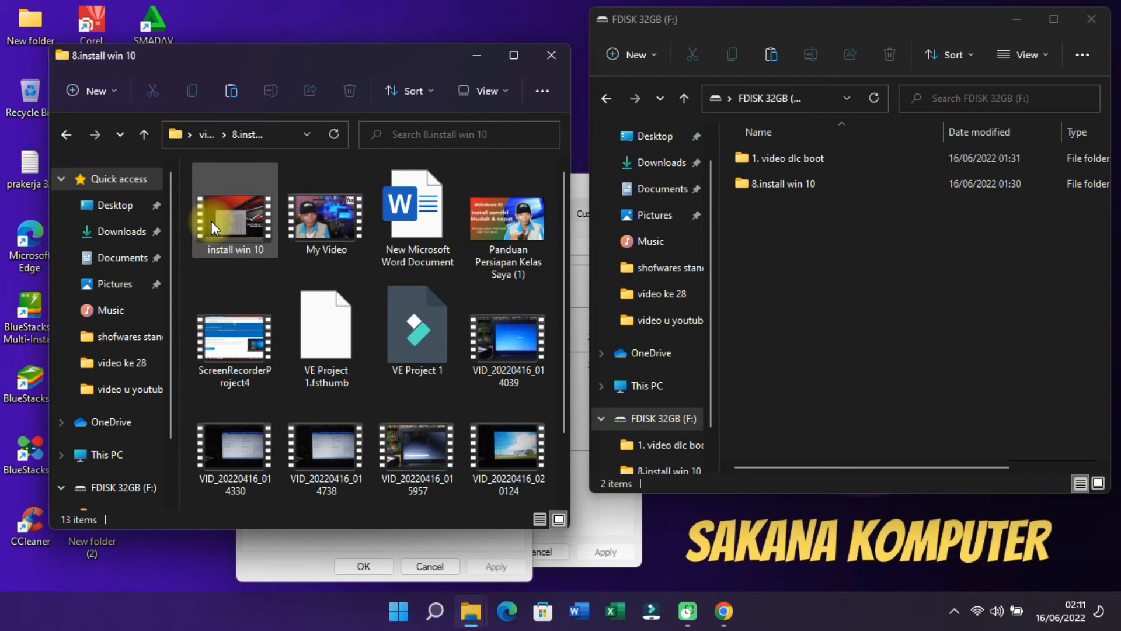
mouse_move(564, 192)
mouse_down()
mouse_move(563, 247)
mouse_move(562, 207)
mouse_up()
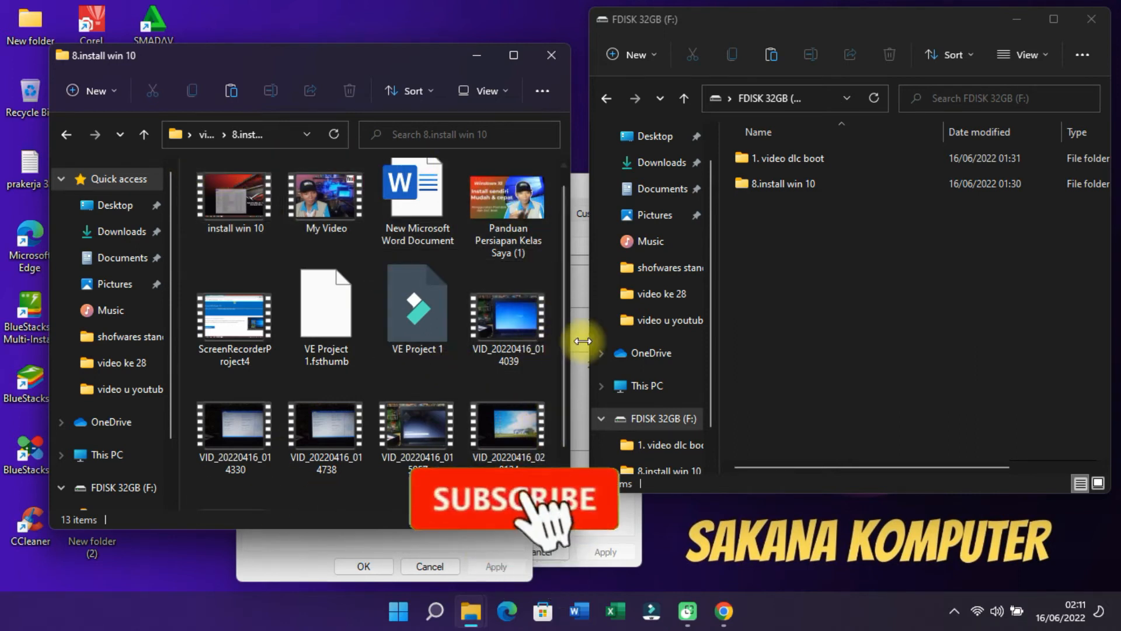
scroll(556, 432, down, 2)
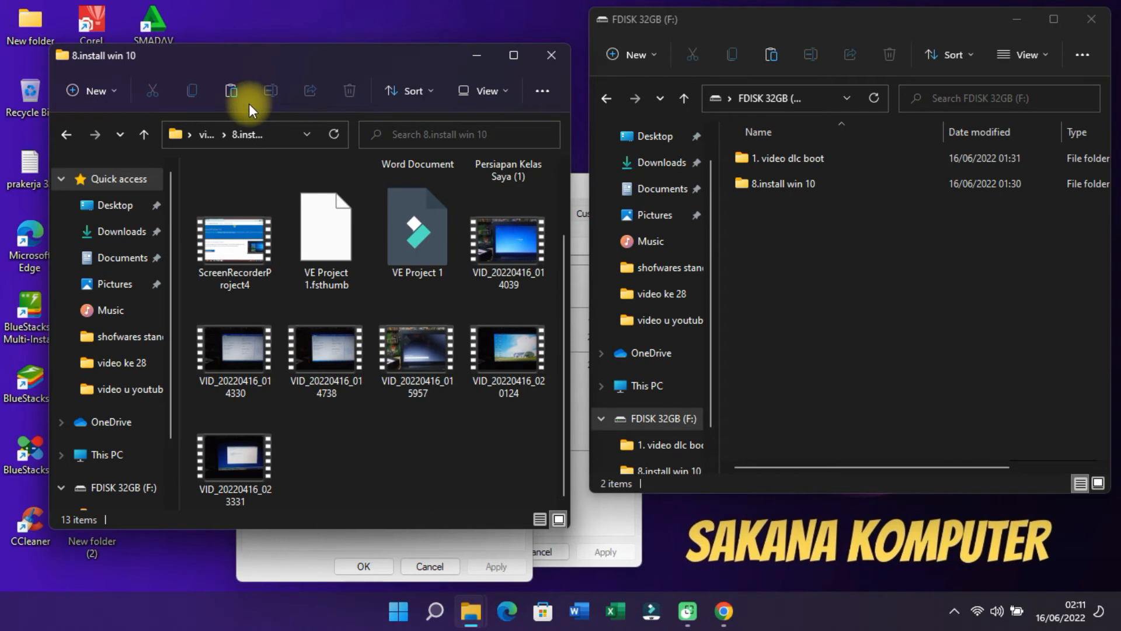
click(502, 93)
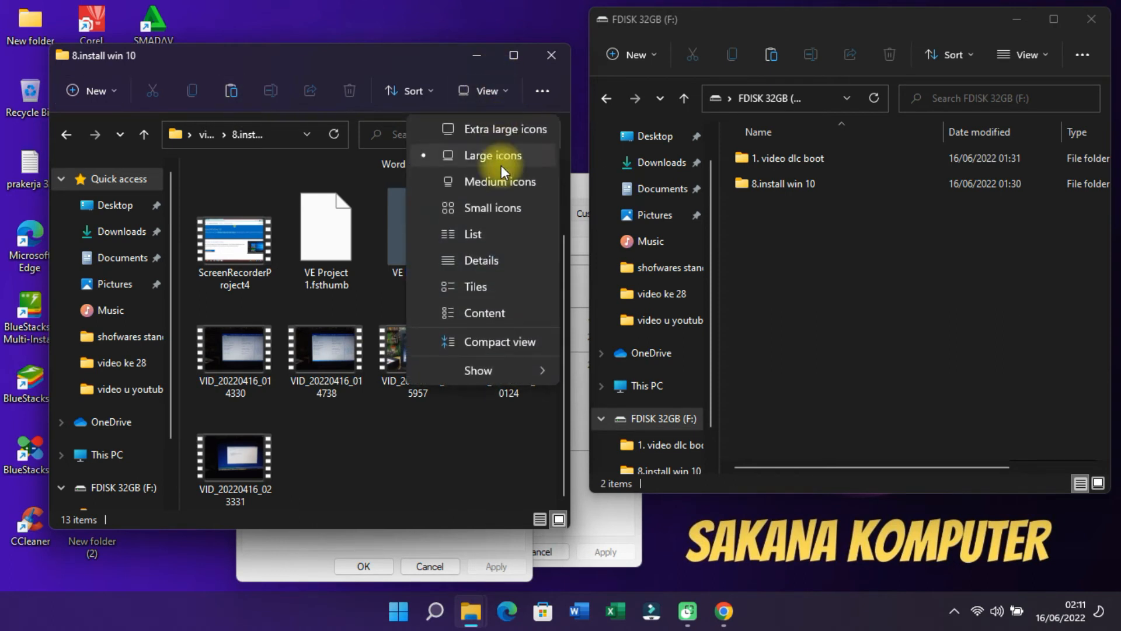
click(496, 256)
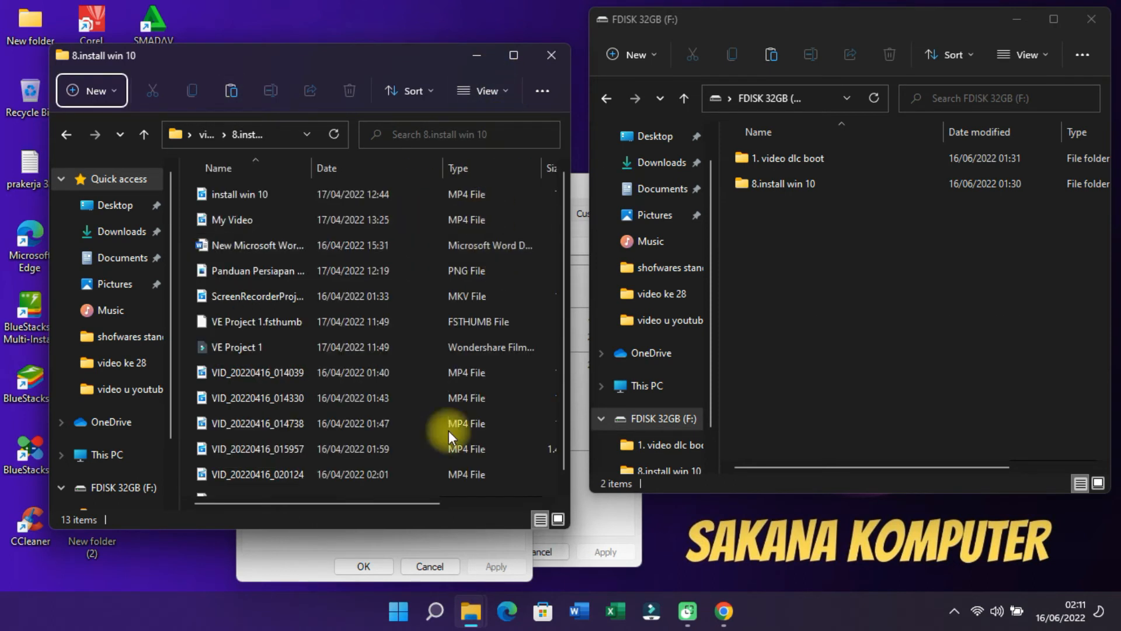
click(513, 56)
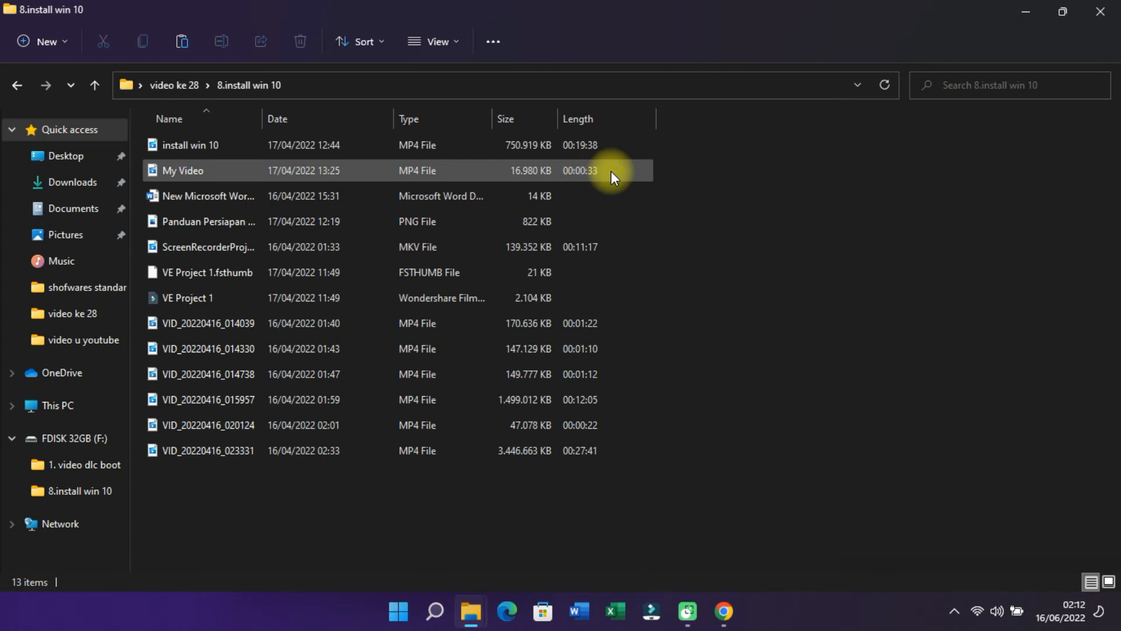
Return to video ke 28, check the size of the windows 10 disc image in its properties, and close them
click(17, 84)
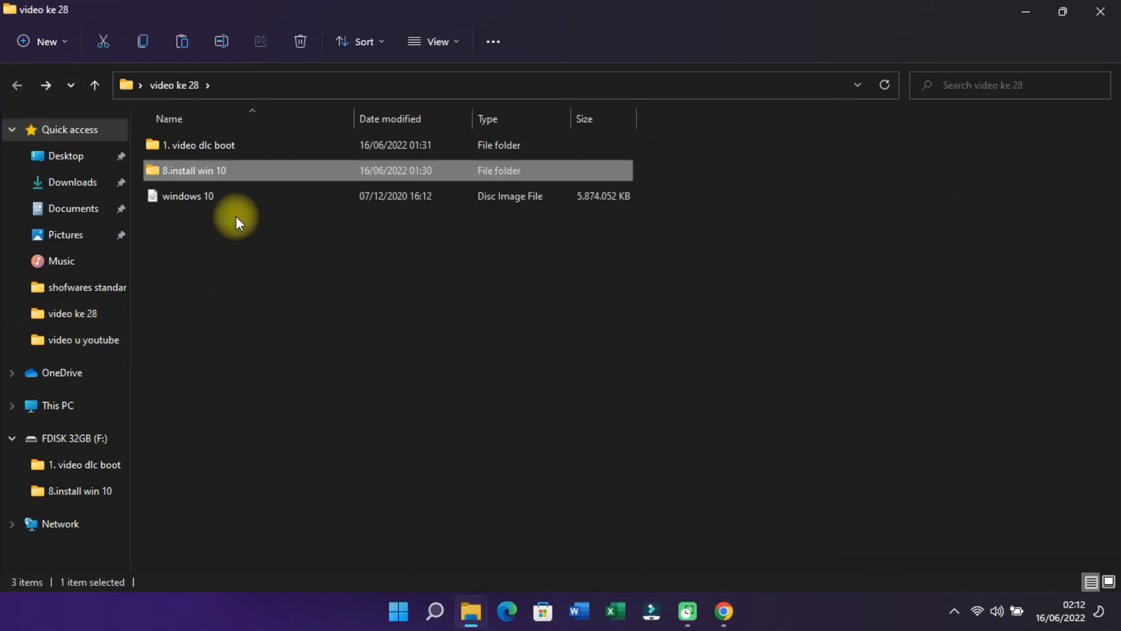
right_click(230, 200)
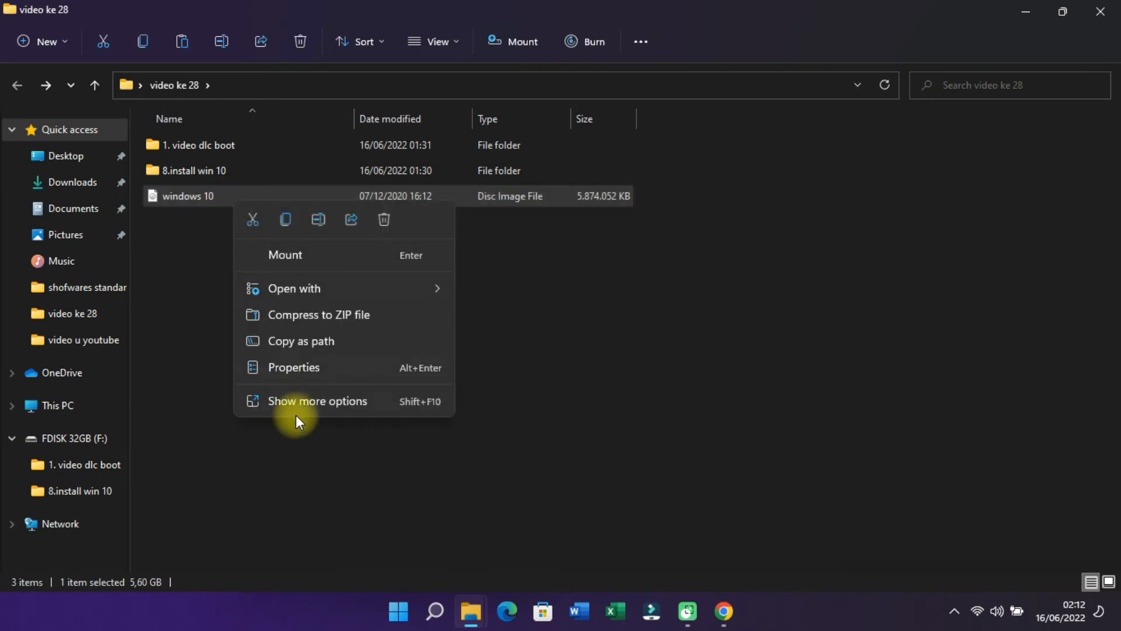
click(311, 372)
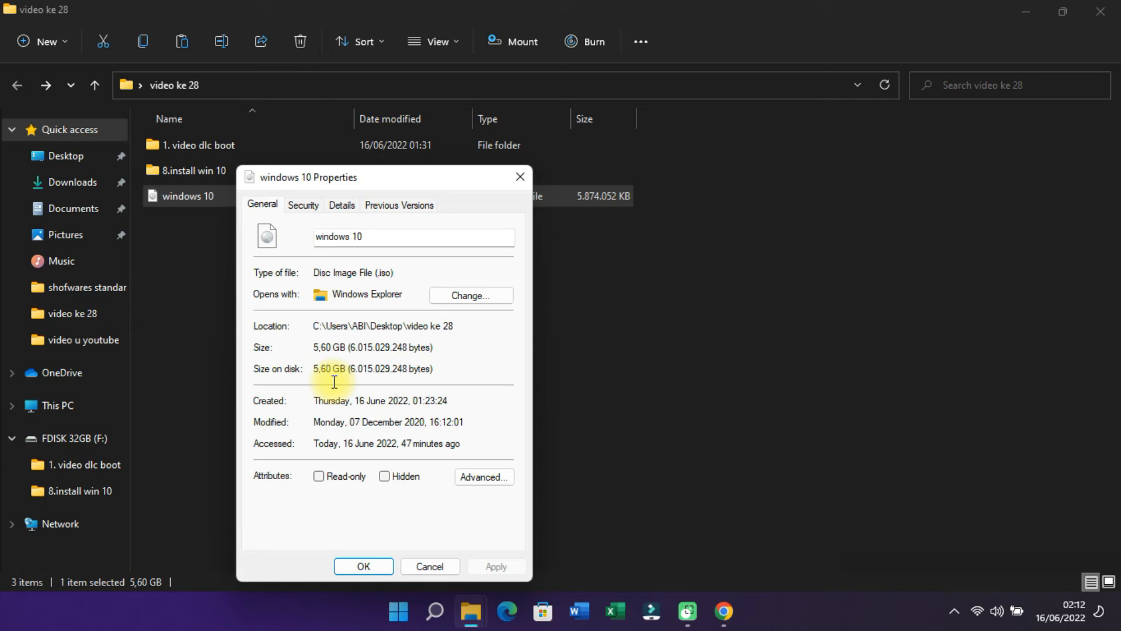
click(520, 176)
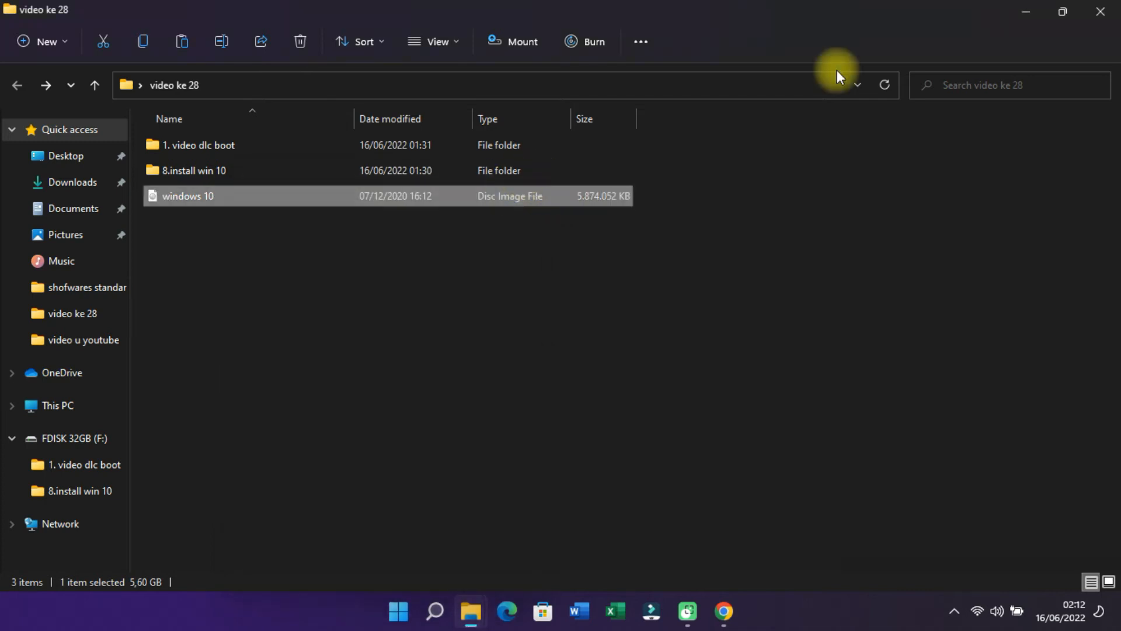
Close the video ke 28 window and both open properties windows, and move the FDISK 32GB (F:) window to the middle of the desktop
click(1073, 13)
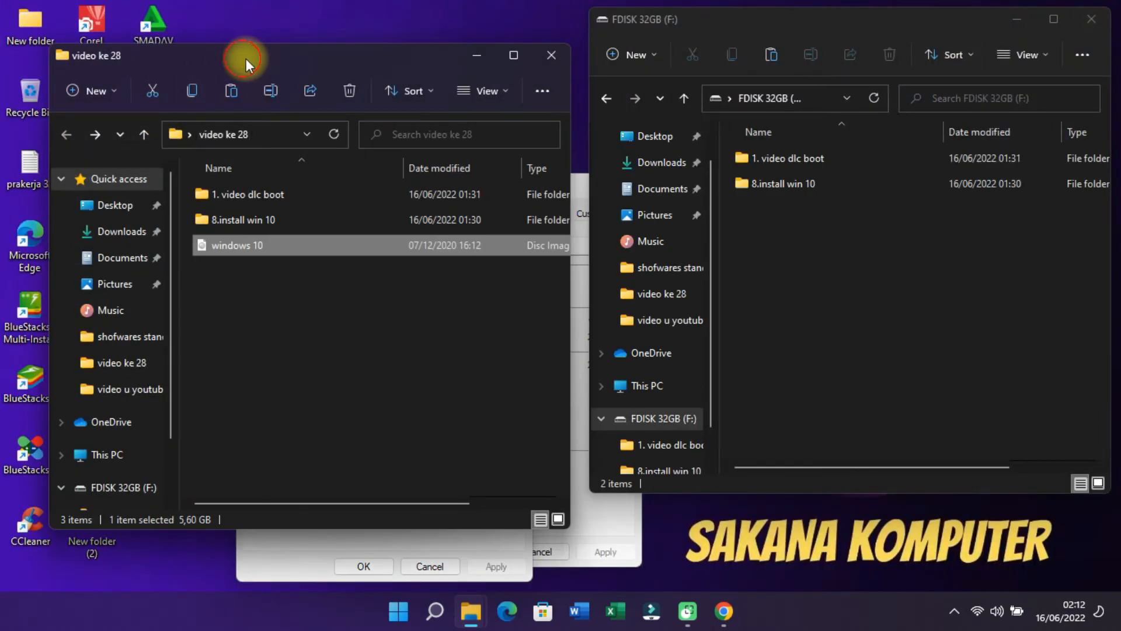
drag(245, 62, 306, 53)
click(605, 52)
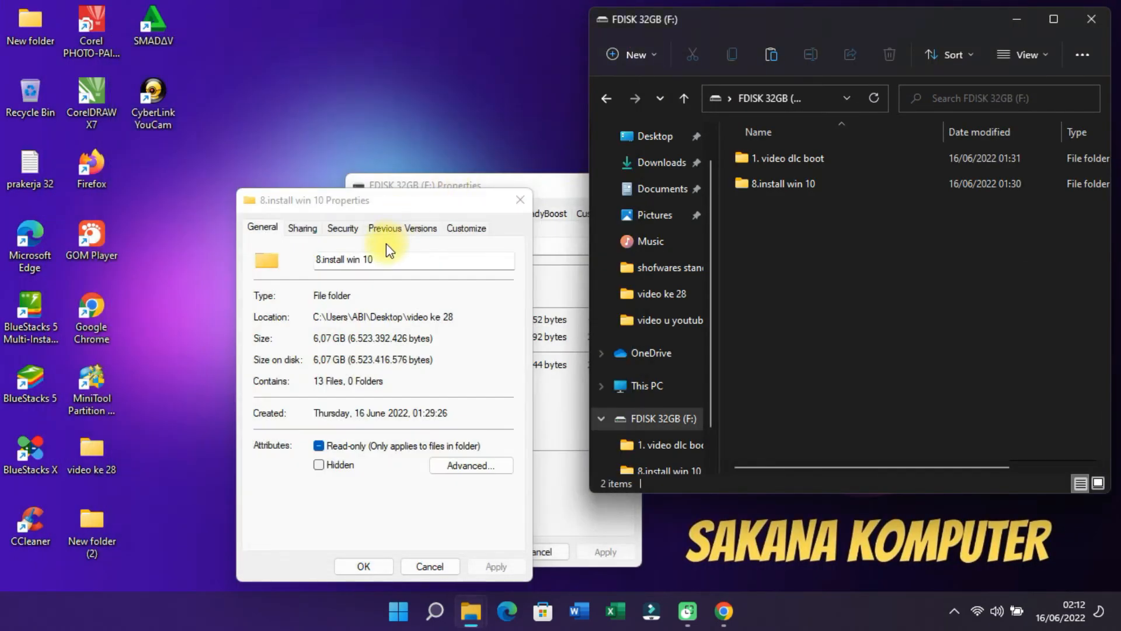
drag(393, 202, 357, 166)
click(485, 167)
click(480, 193)
drag(480, 192, 289, 141)
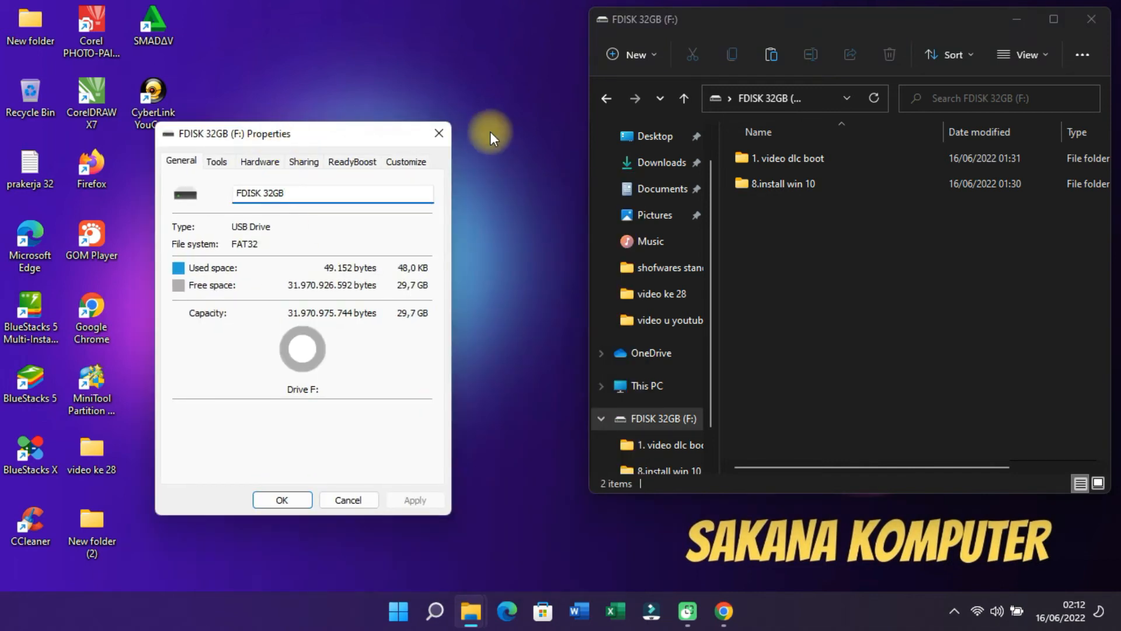
click(438, 135)
drag(873, 25, 540, 61)
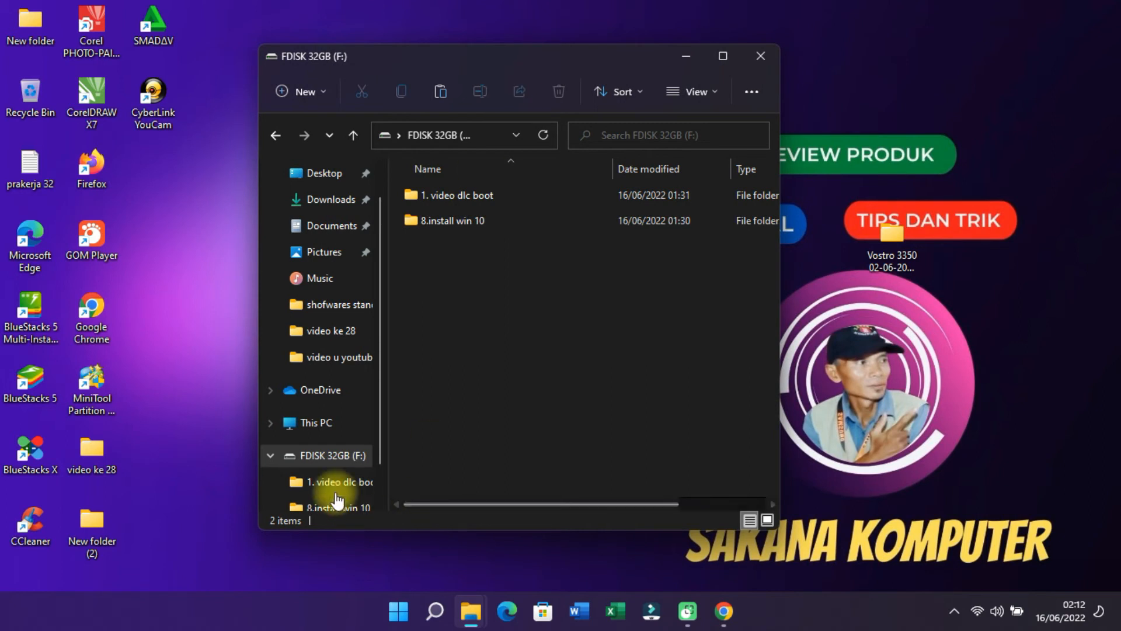
Open the format settings for FDISK 32GB (F:) from This PC and set the file system to NTFS
right_click(334, 459)
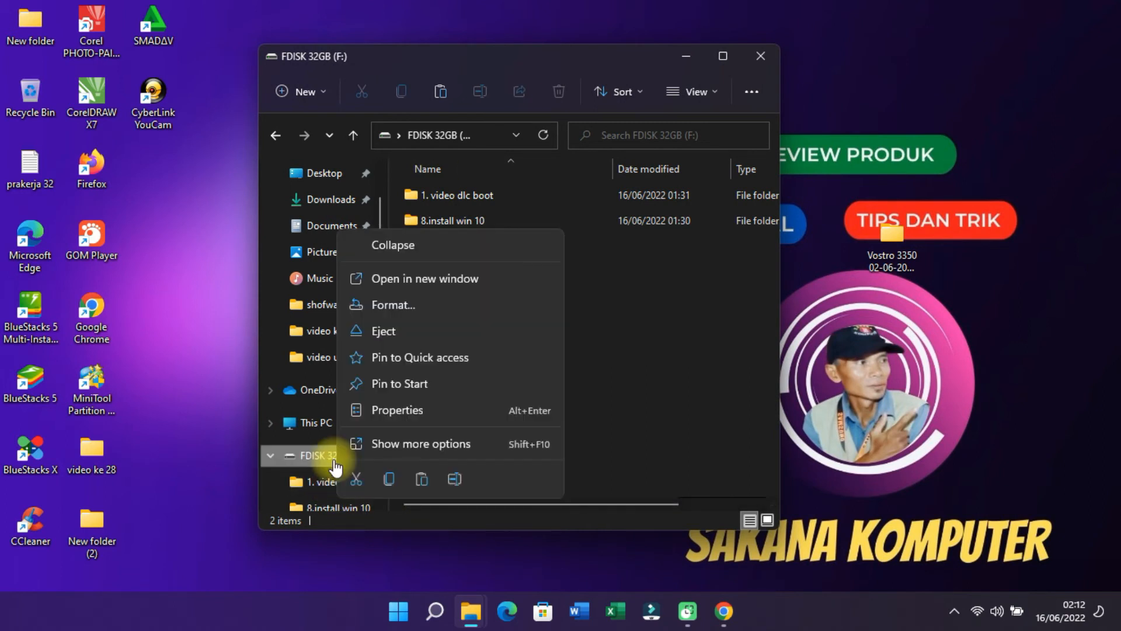
click(206, 380)
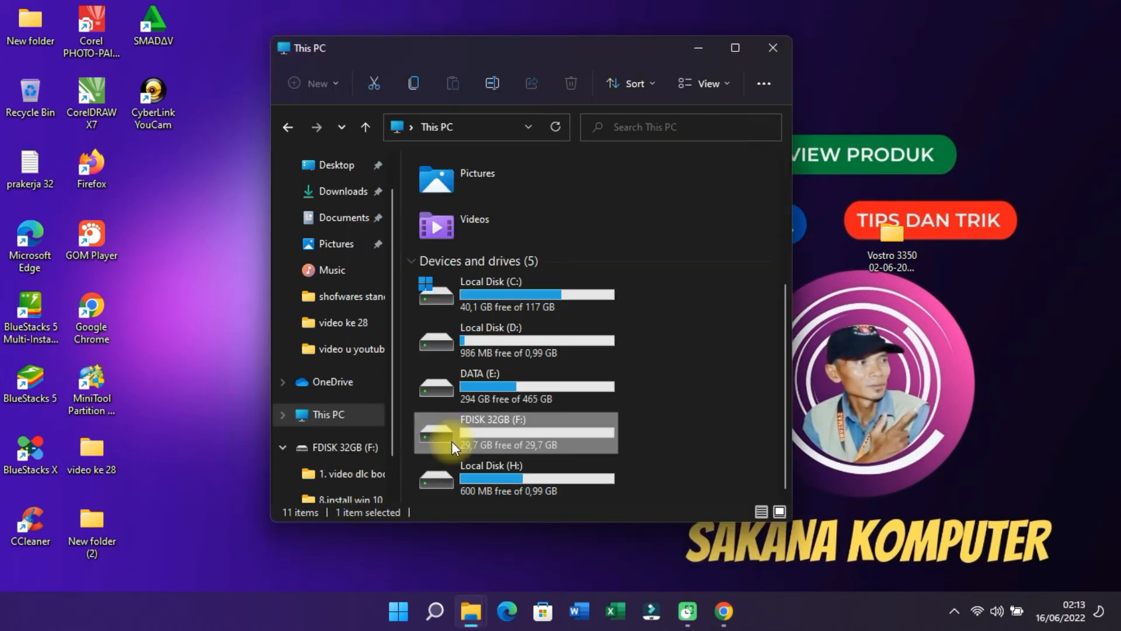
right_click(468, 431)
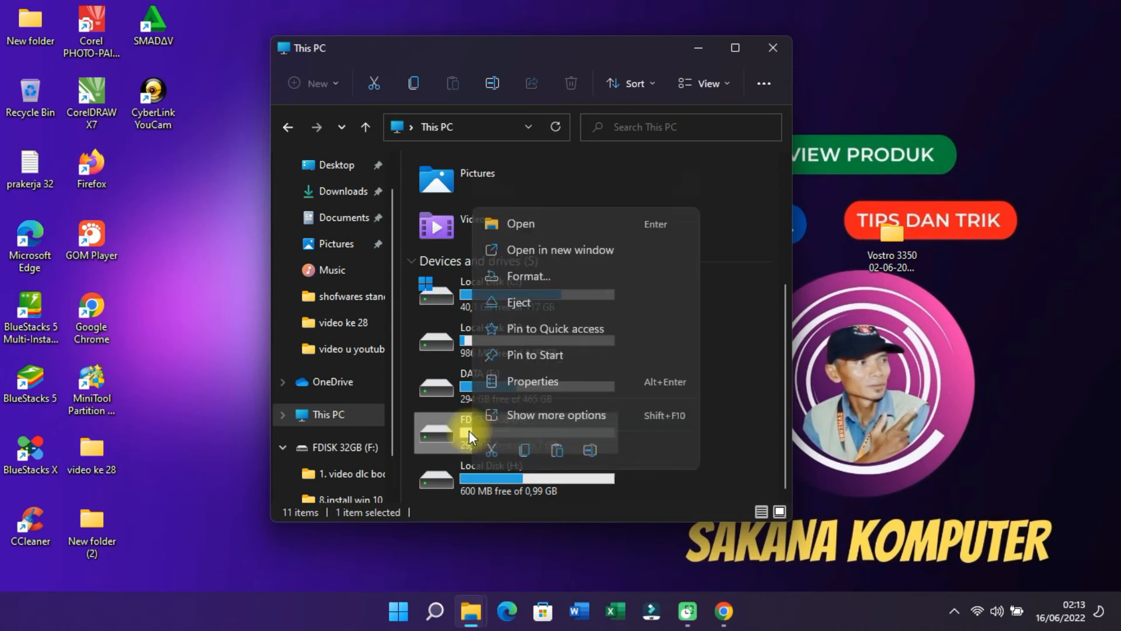
click(518, 278)
drag(461, 217, 289, 193)
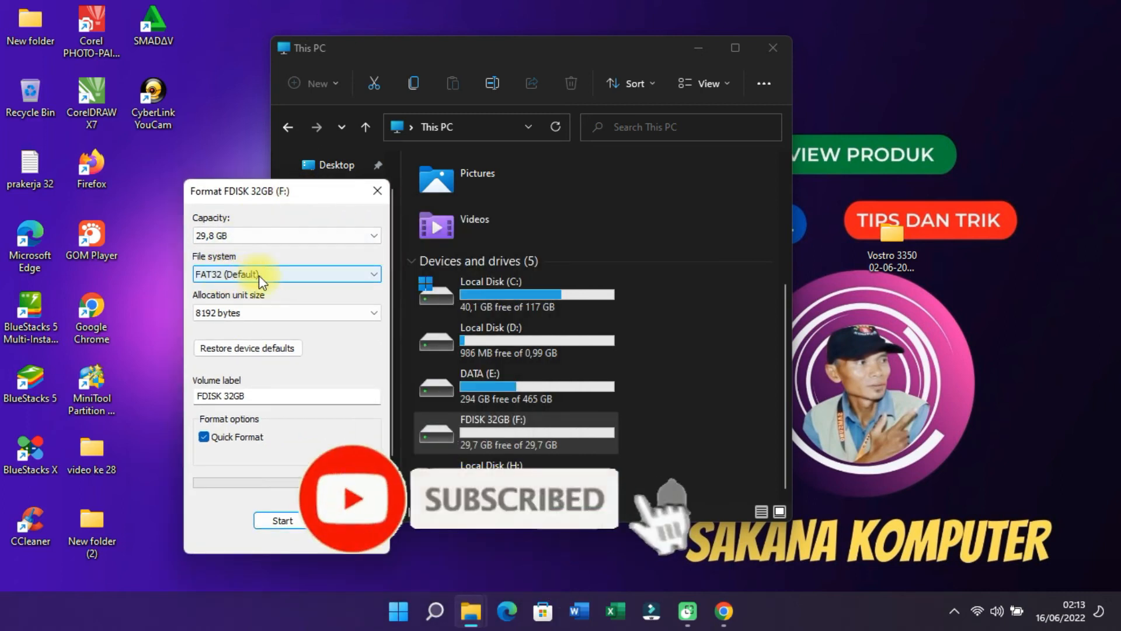
click(275, 274)
click(279, 284)
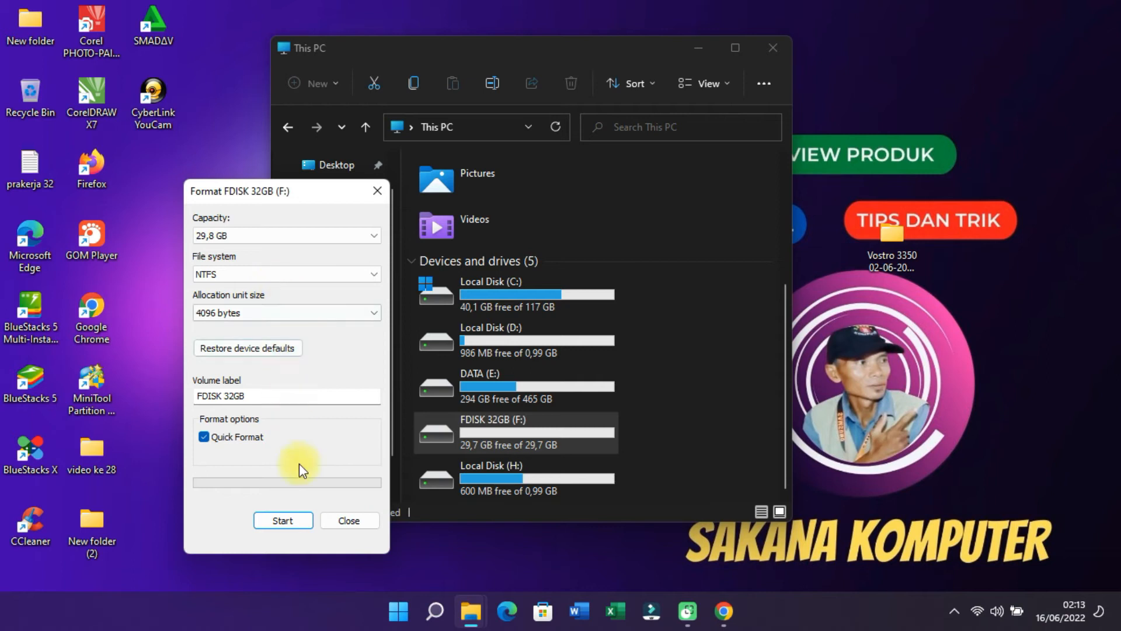
click(302, 518)
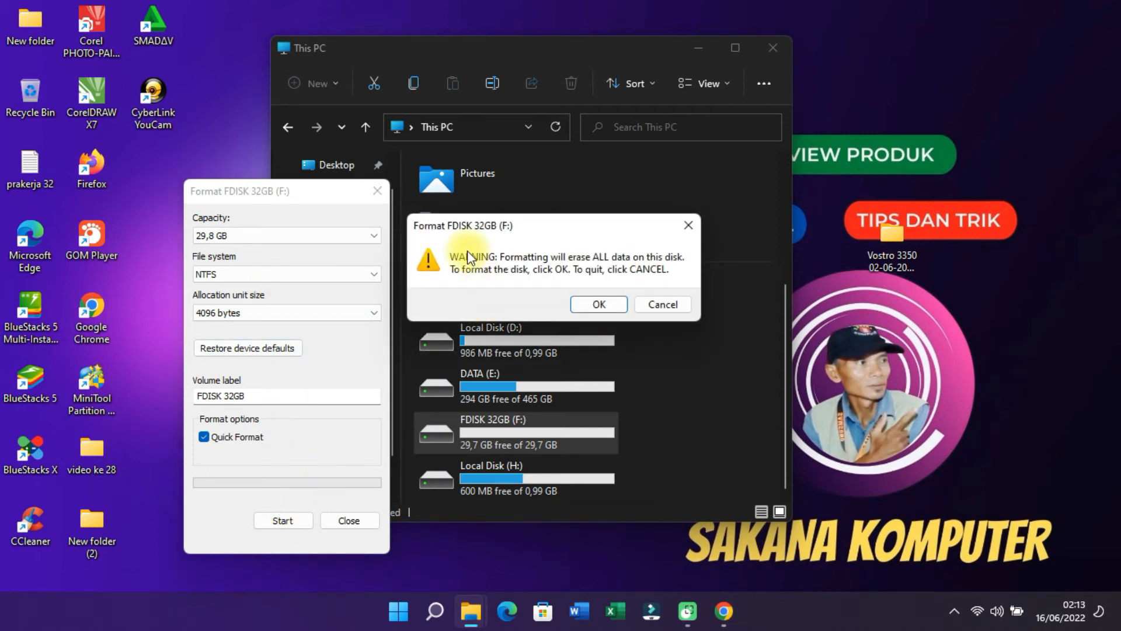
drag(519, 225, 545, 217)
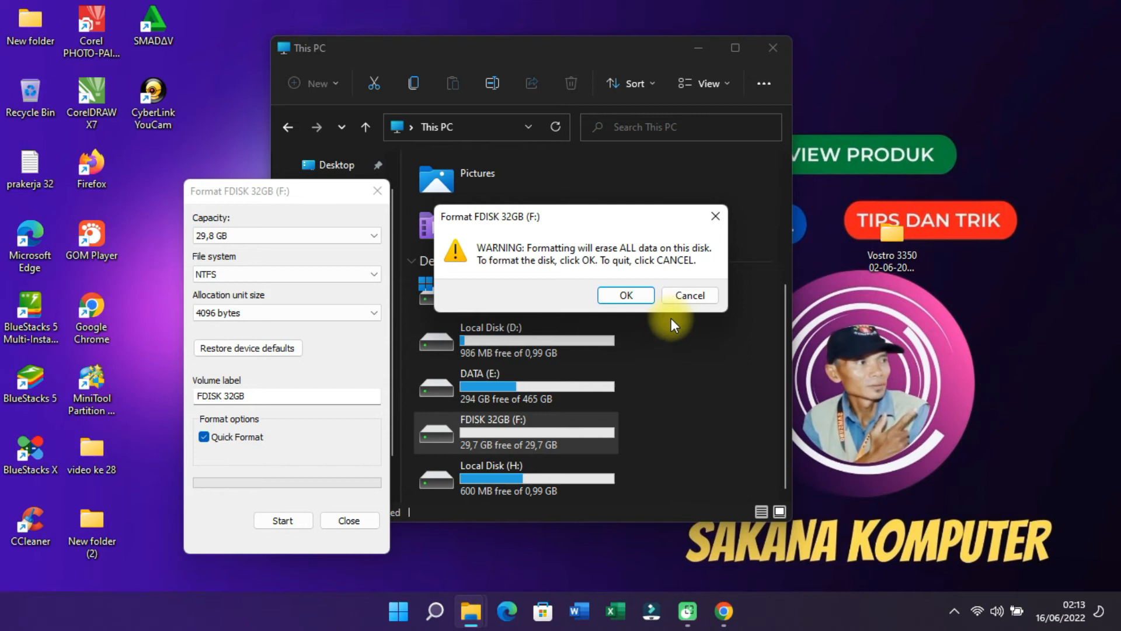
click(689, 296)
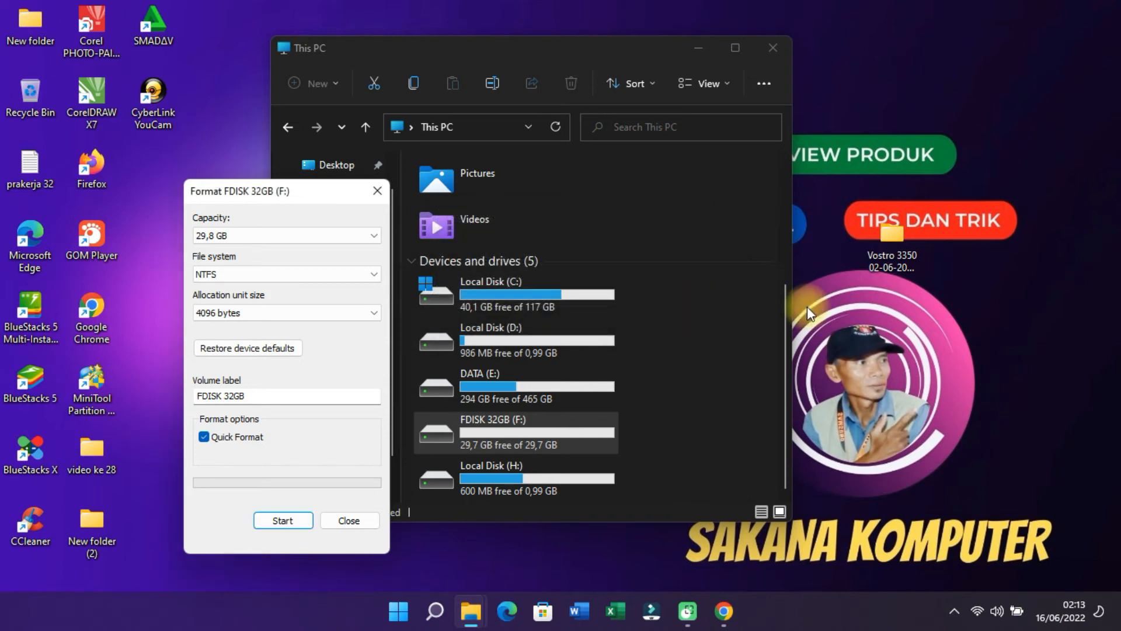
click(377, 192)
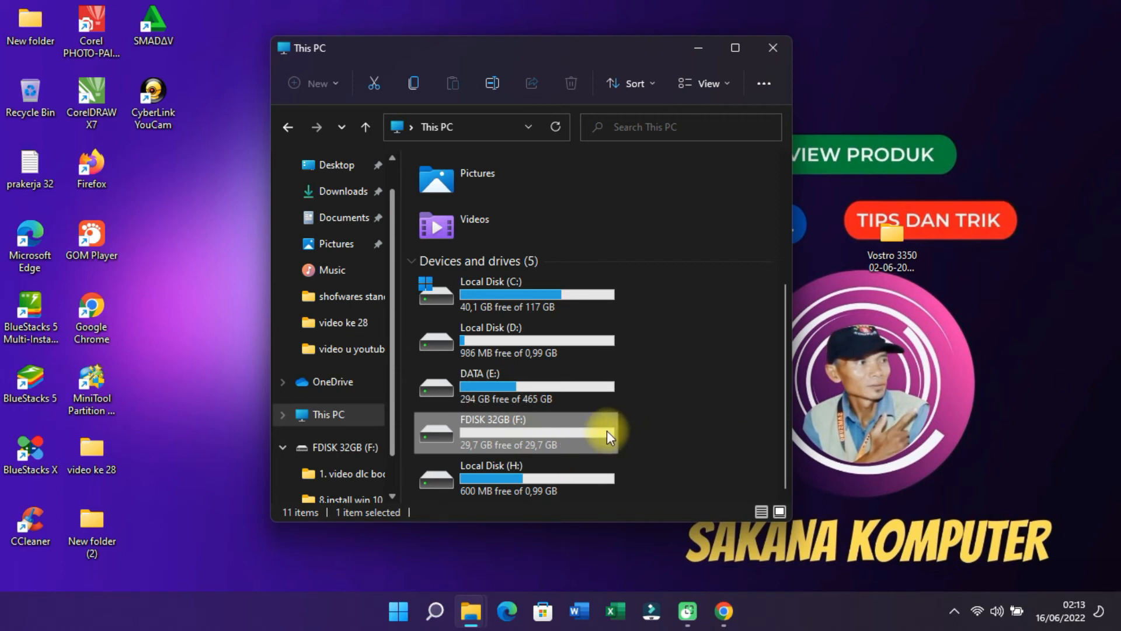
Minimize the This PC window and refresh the desktop
click(1046, 282)
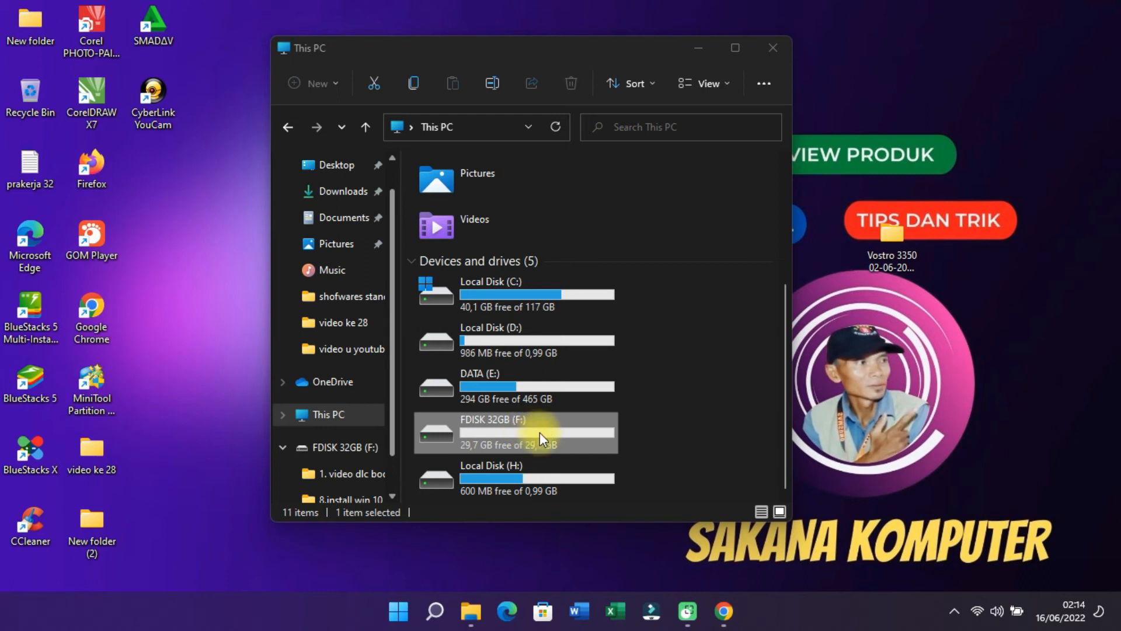
click(698, 47)
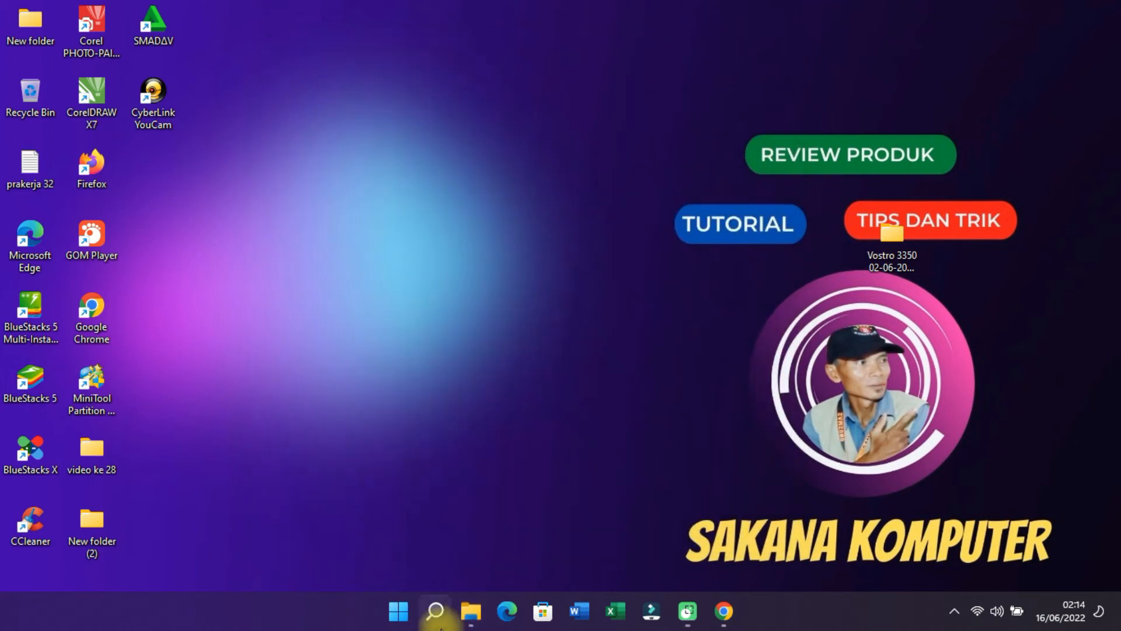
right_click(344, 306)
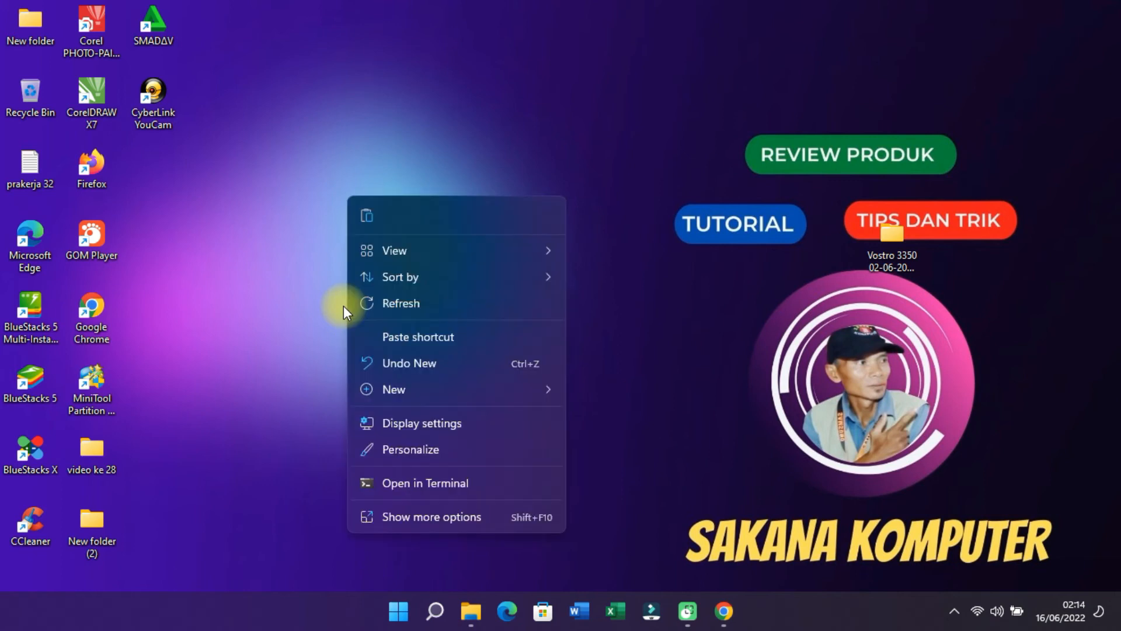
click(390, 303)
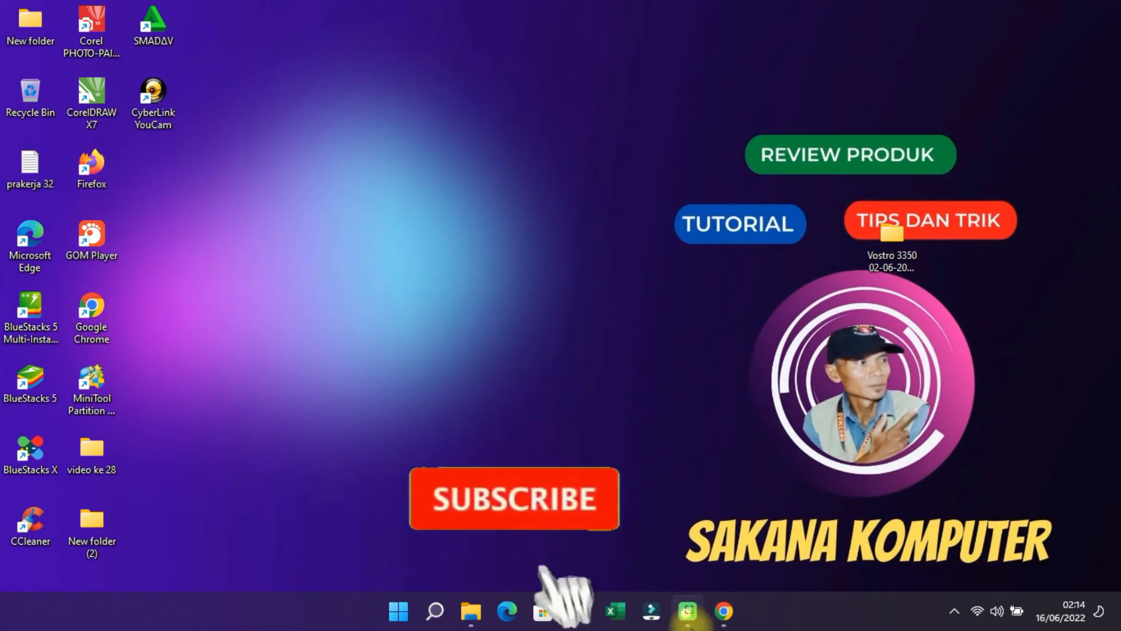
Switch to Chrome and download the Free Edition of MiniTool Partition Wizard from partitionwizard.com
click(720, 620)
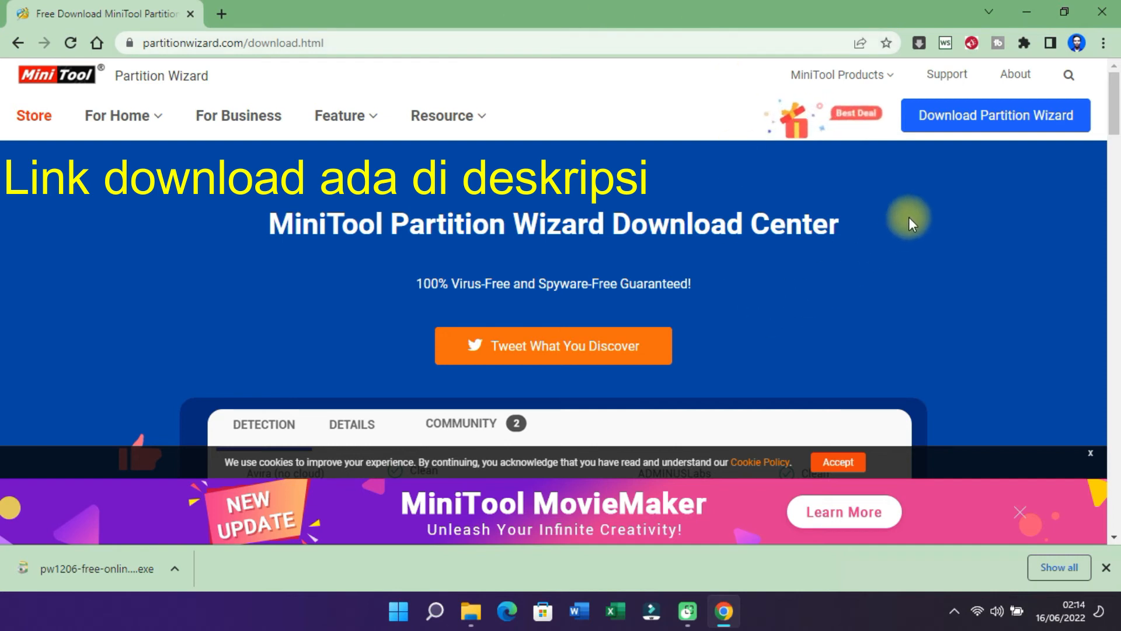
mouse_move(1003, 120)
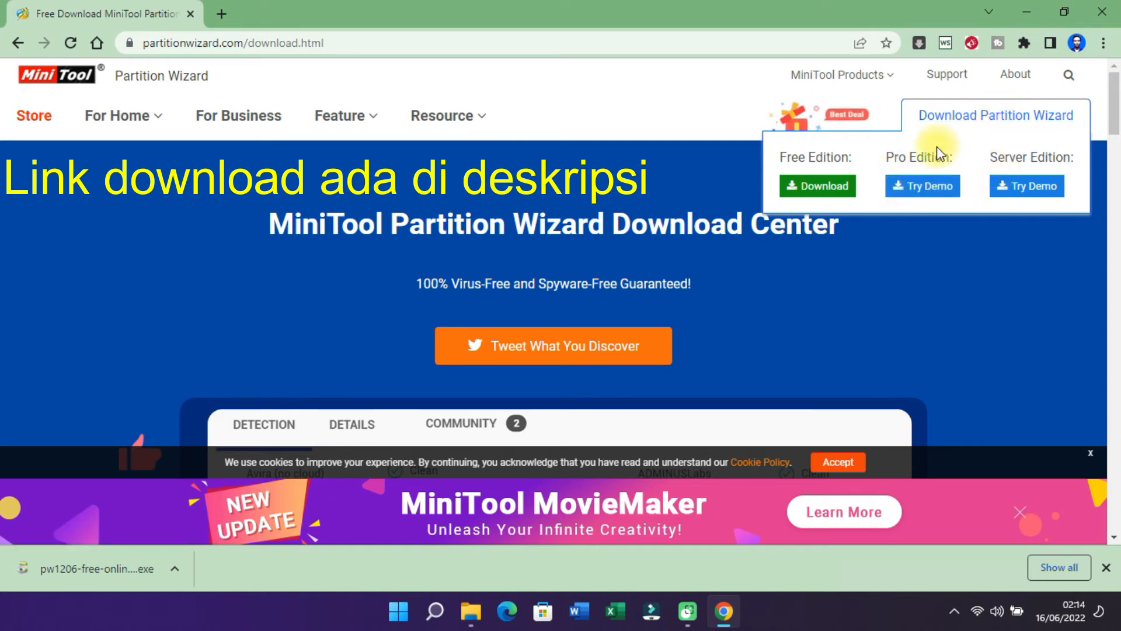
click(811, 190)
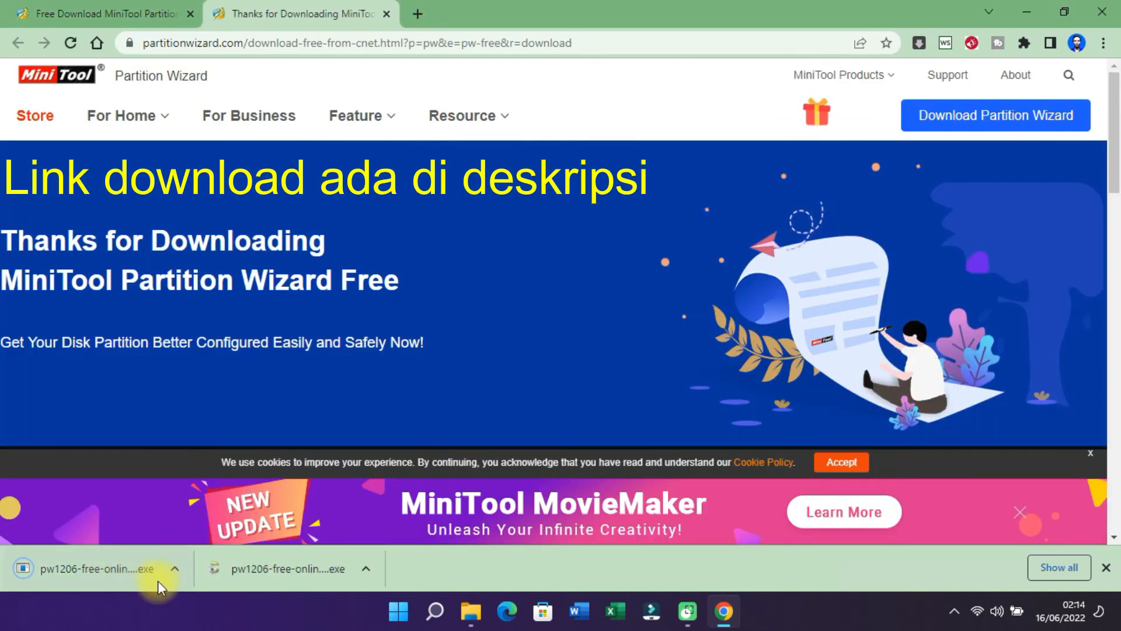
Show the downloaded installer in its folder and run pw1206-free-online (2) to start the setup
click(174, 568)
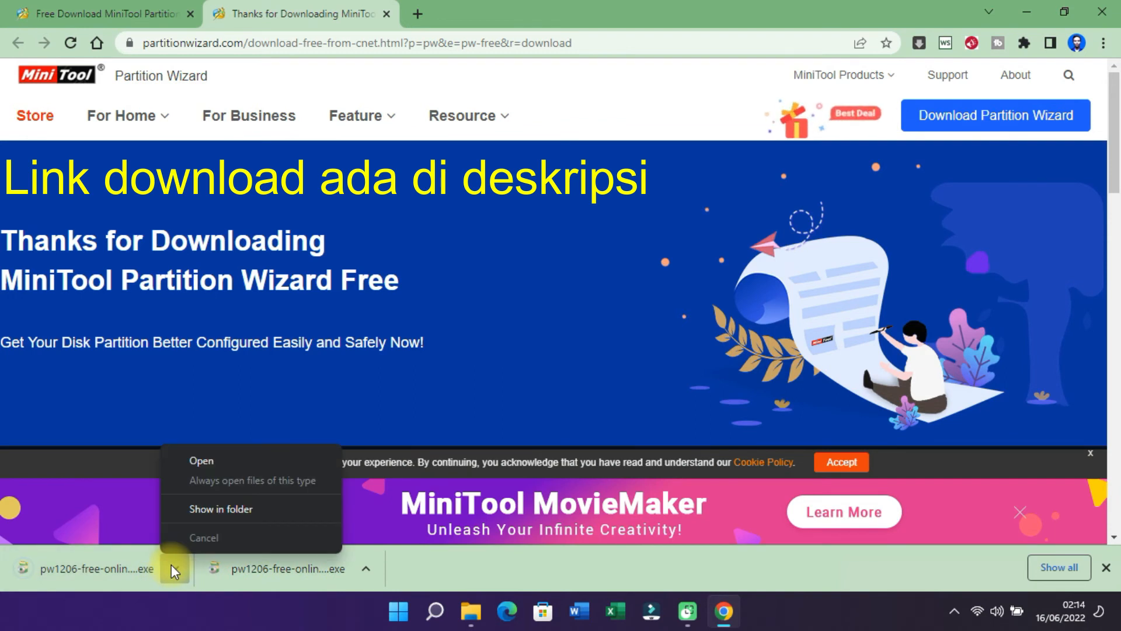
click(211, 504)
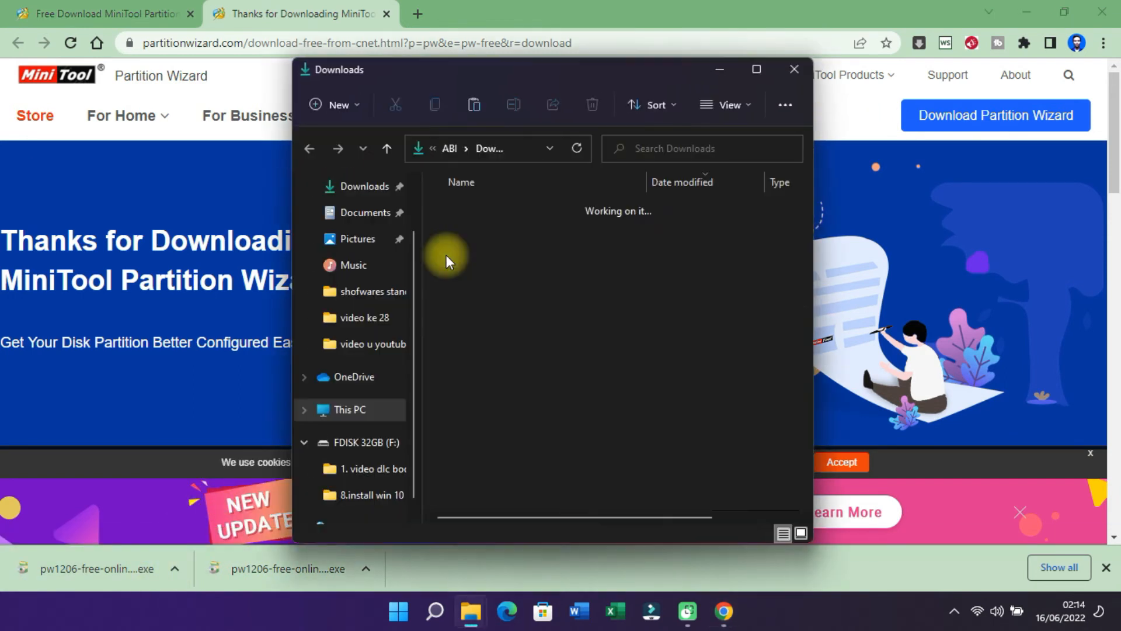
double_click(550, 234)
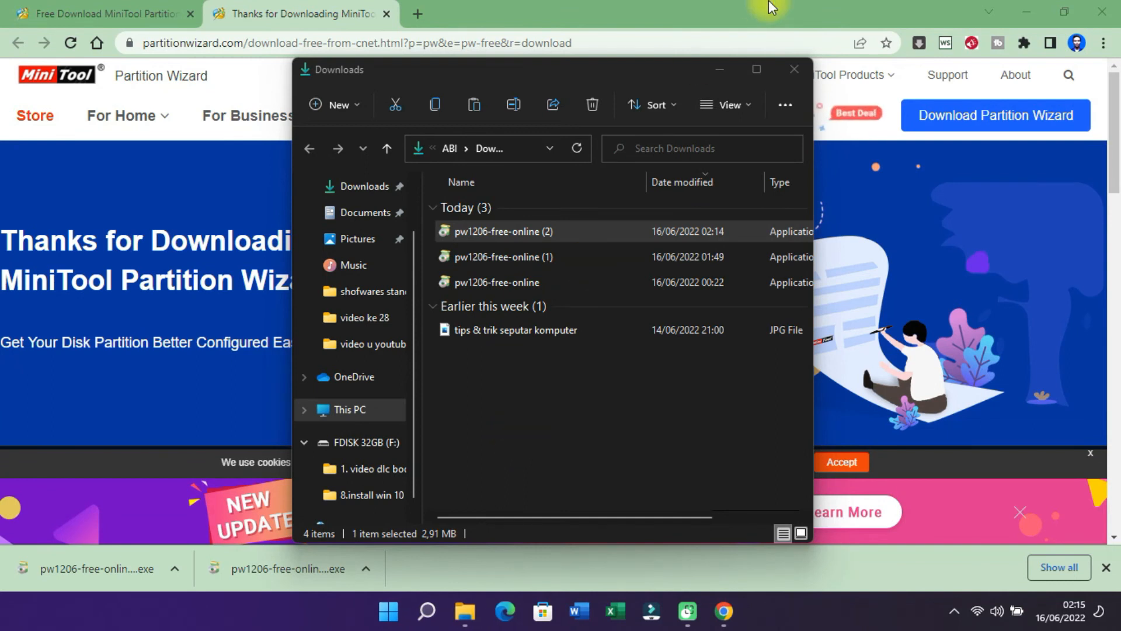
click(610, 341)
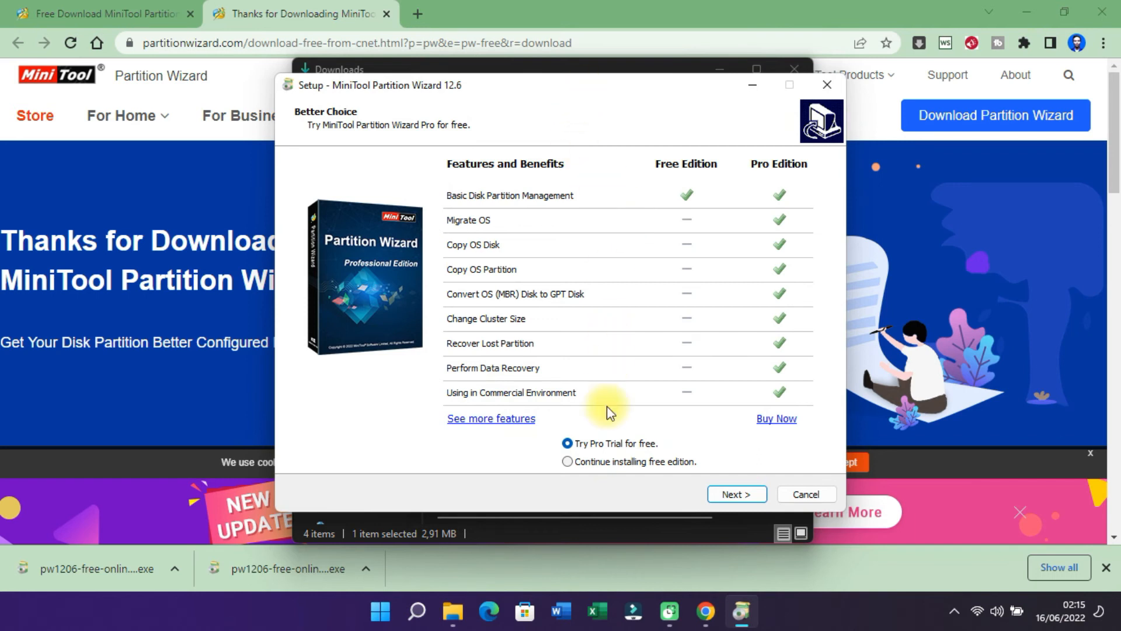
Install the free edition into C:\Program Files\MiniTool Partition Wizard 12, excluding MiniTool ShadowMaker Free and participation in the Customer Experience Improvement Program
click(663, 464)
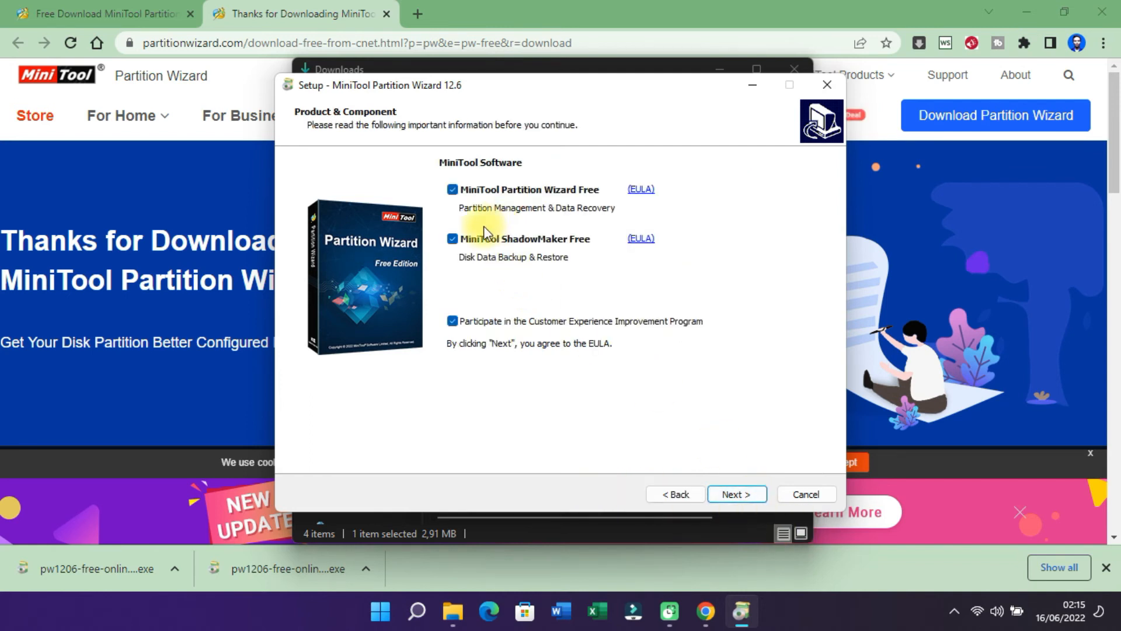
click(453, 239)
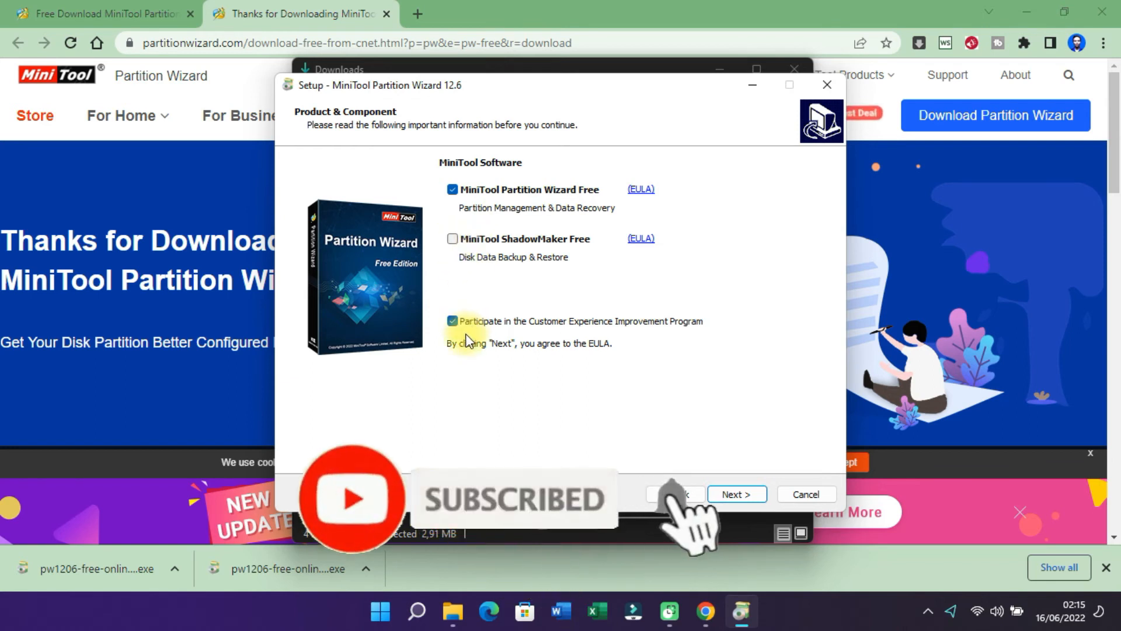
click(453, 320)
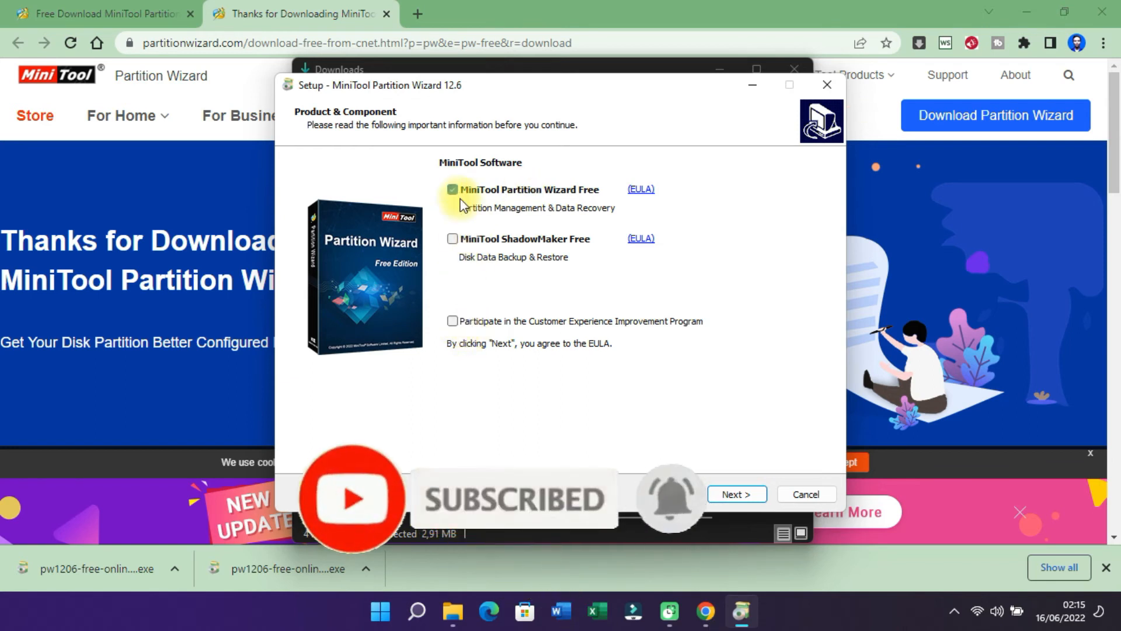
click(757, 501)
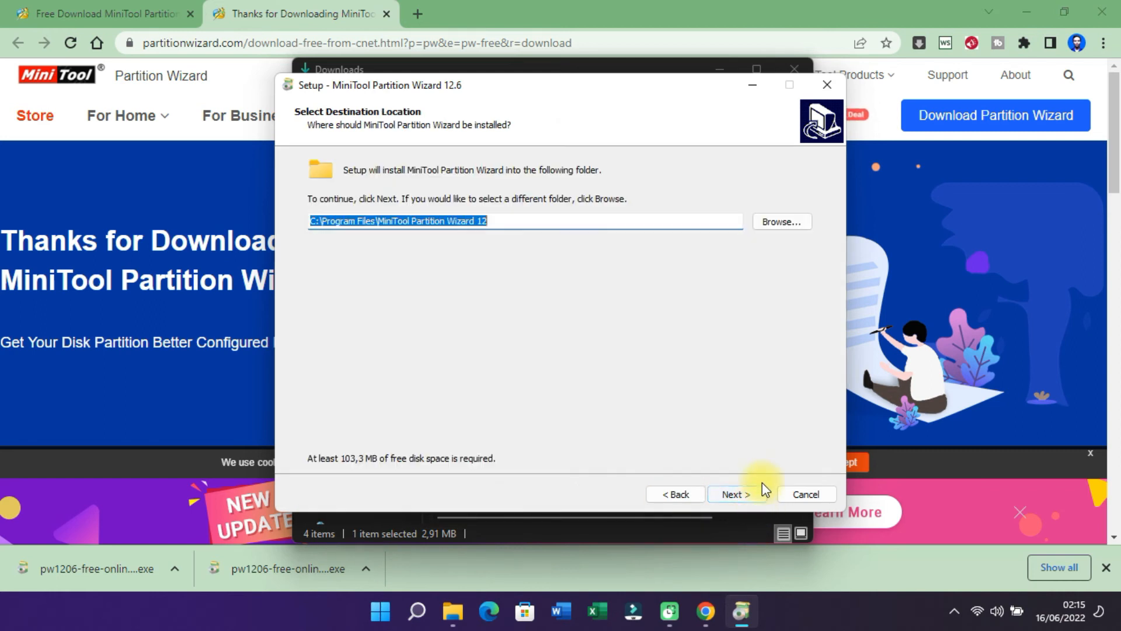
click(738, 495)
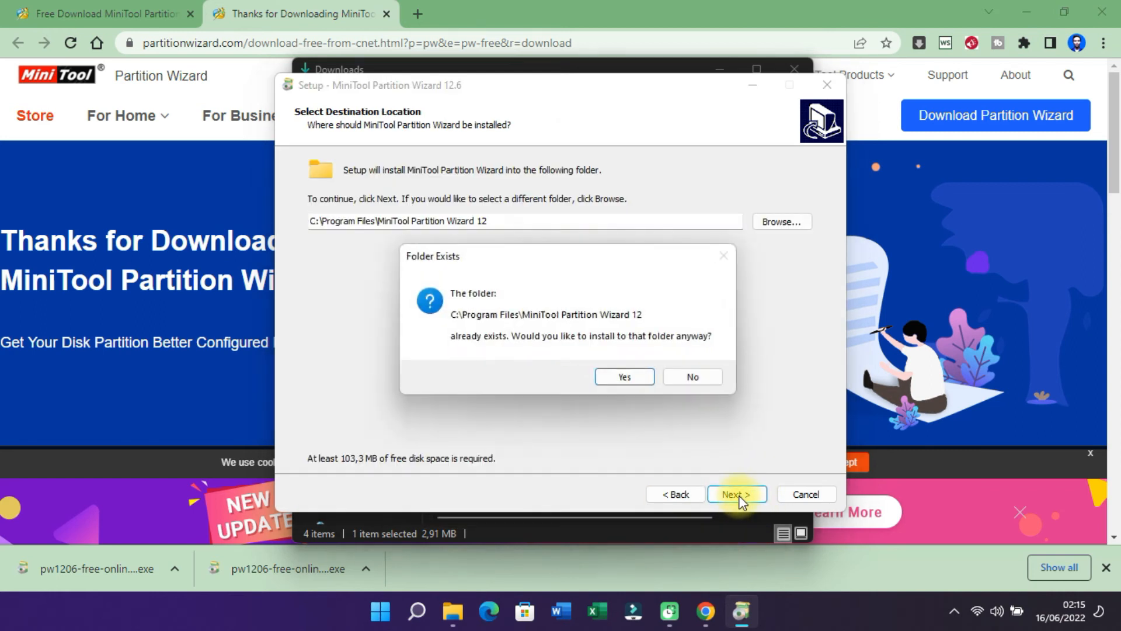
click(622, 376)
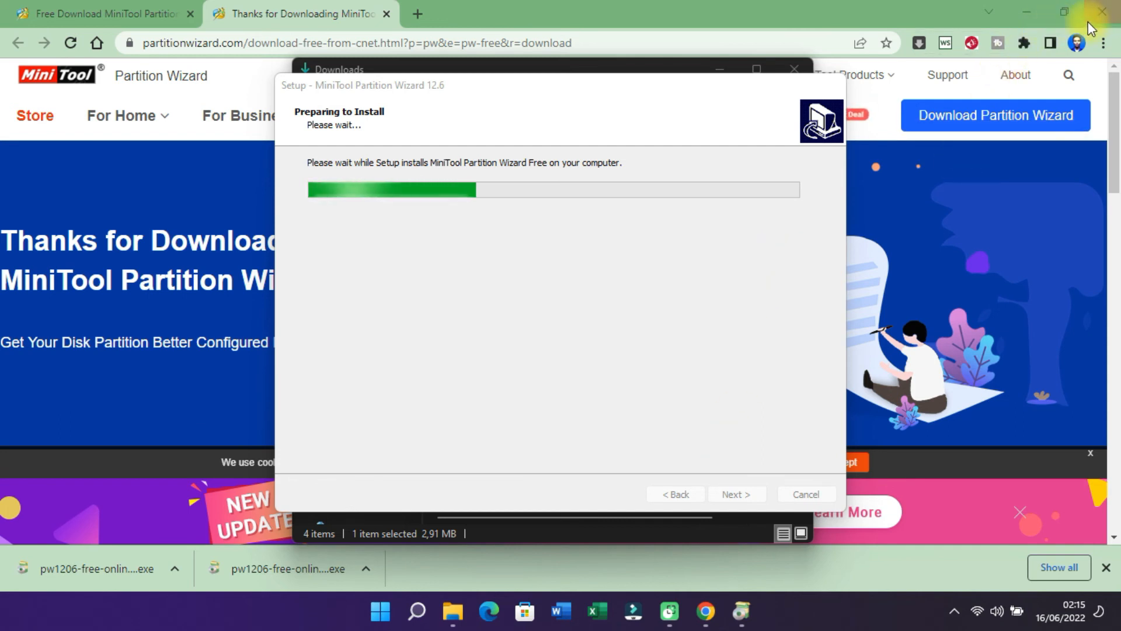
Minimize the Chrome and Downloads windows and move the setup window to the middle of the desktop
click(1035, 13)
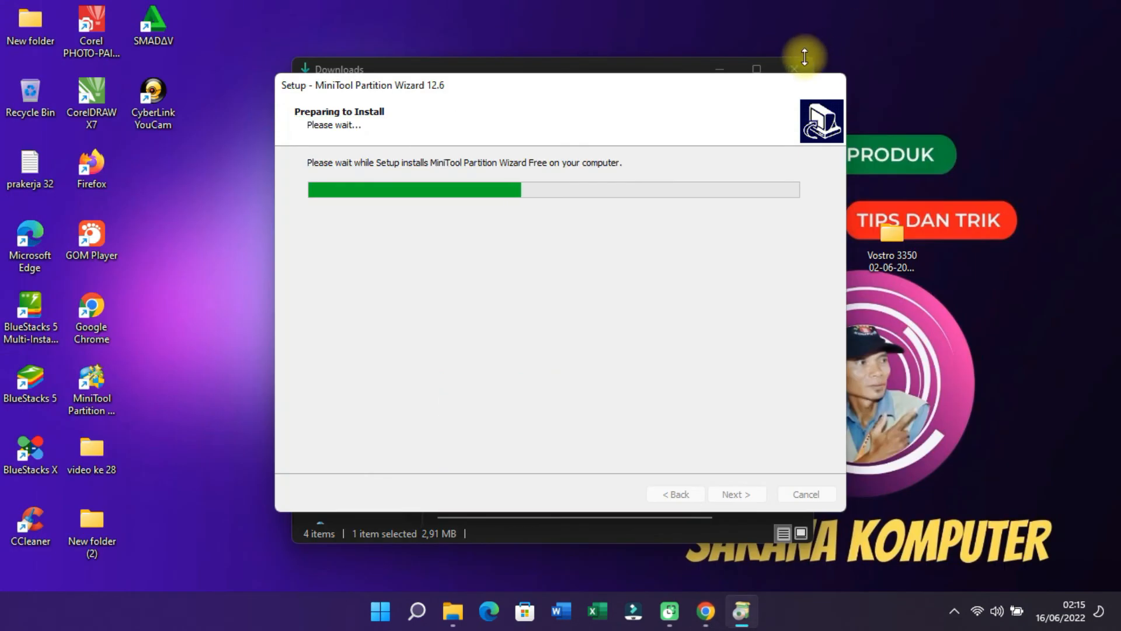
drag(683, 87, 674, 143)
drag(639, 72, 676, 69)
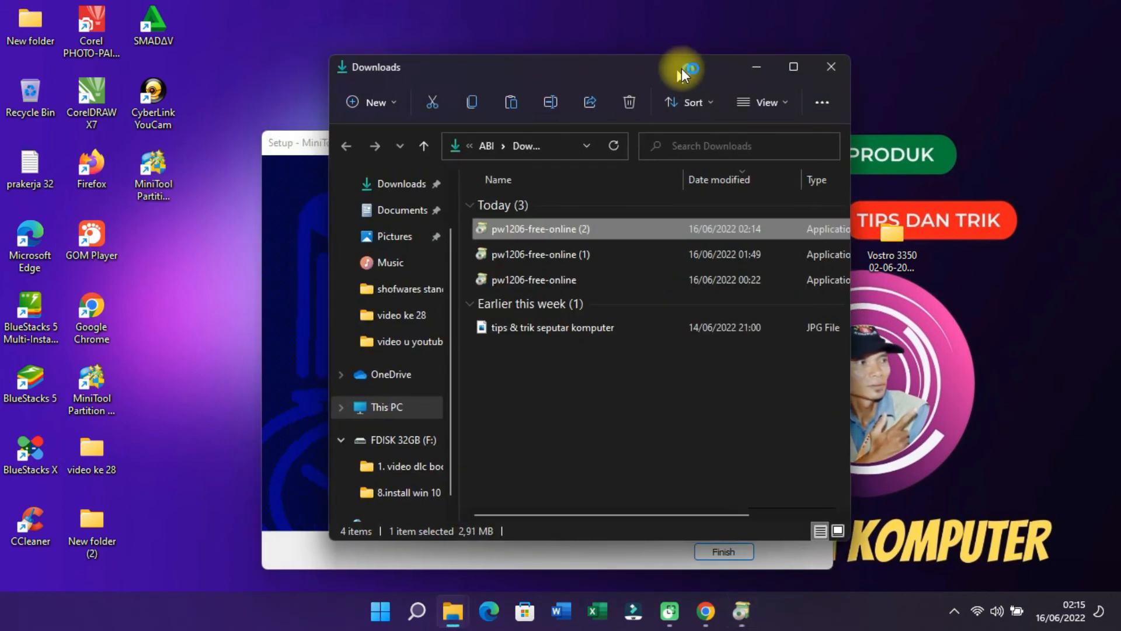
click(762, 67)
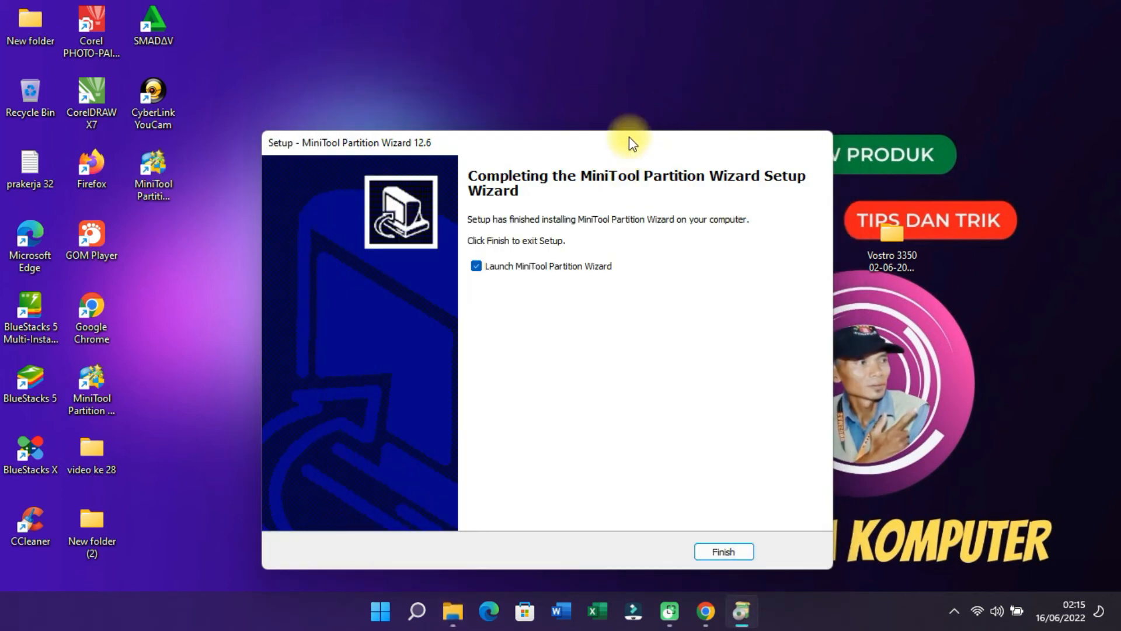
drag(571, 144, 599, 88)
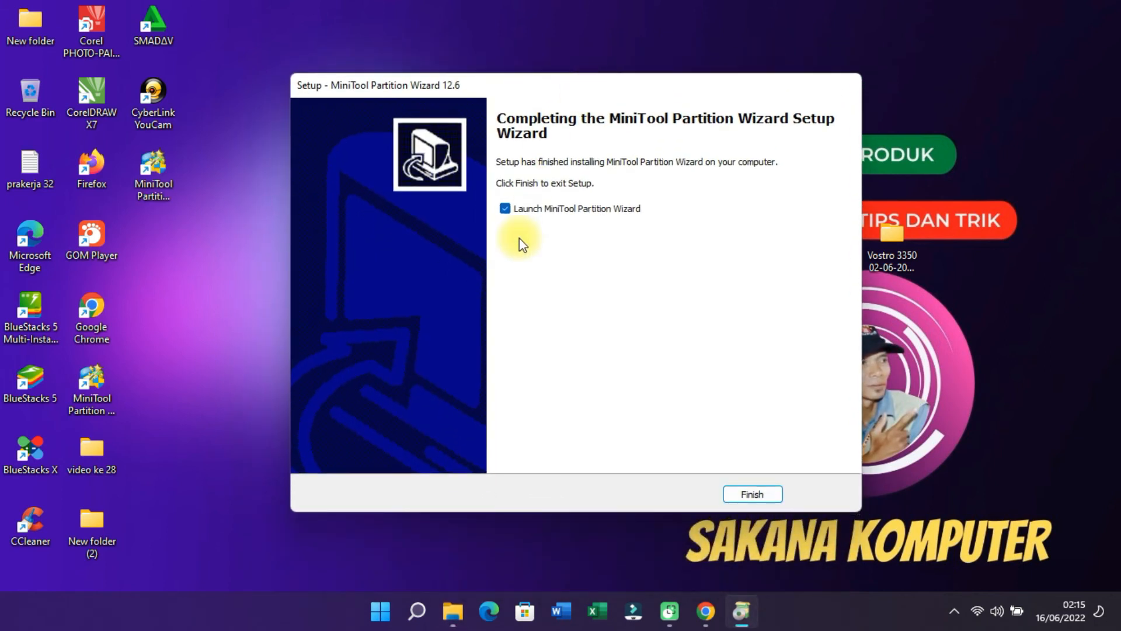
Finish the setup with MiniTool Partition Wizard set to launch, and close the installation web page and the upgrade offer message
click(746, 494)
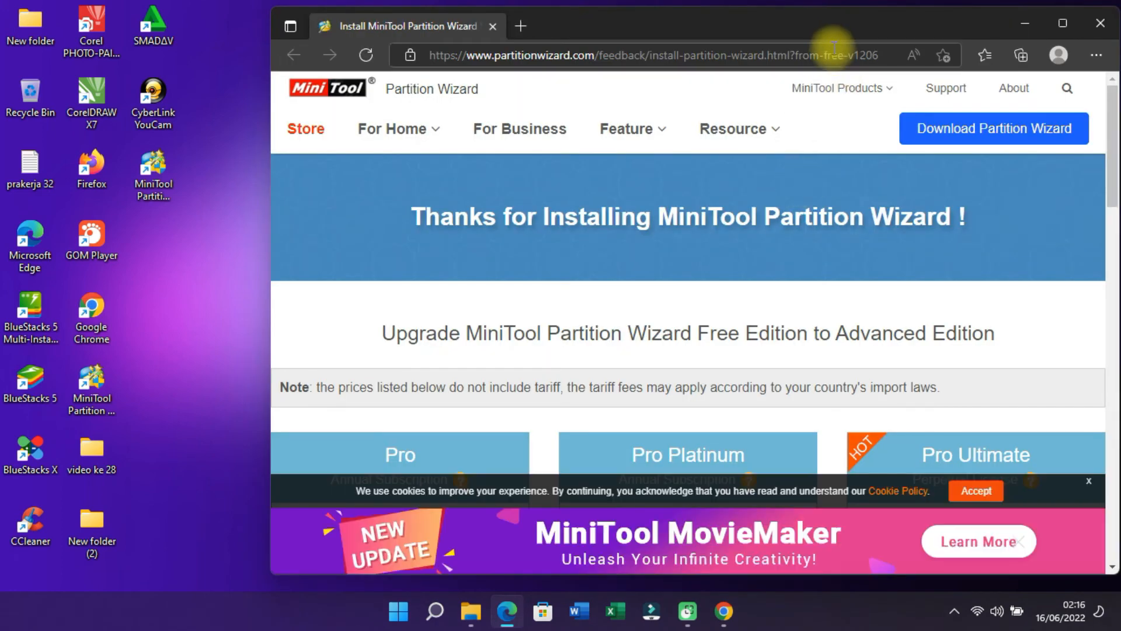
drag(832, 34, 702, 42)
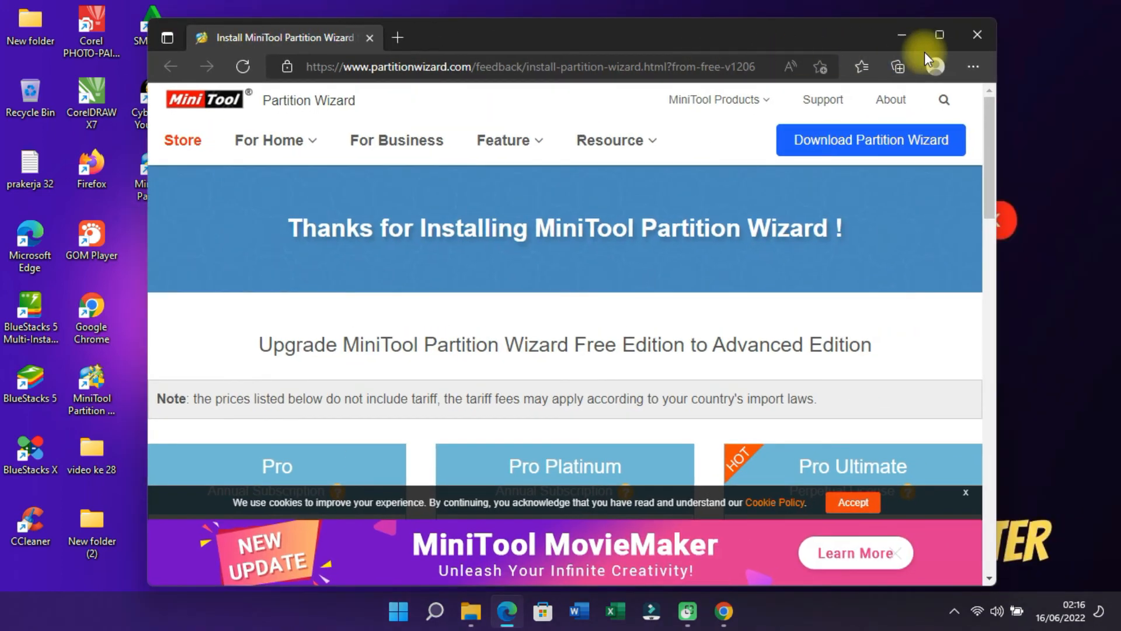
click(979, 33)
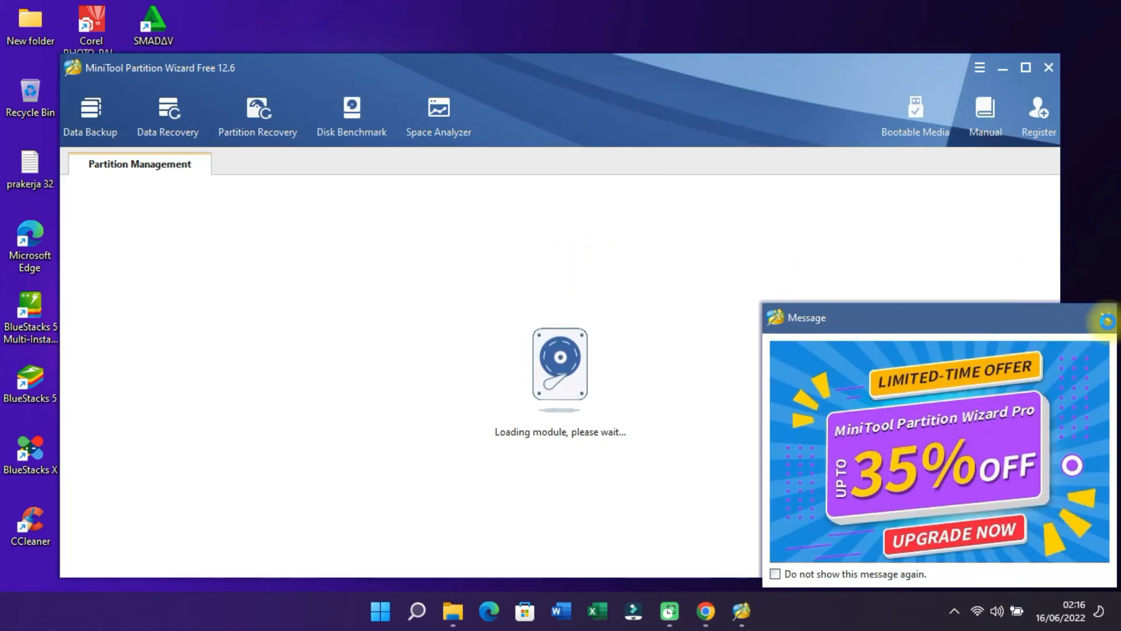
click(1106, 319)
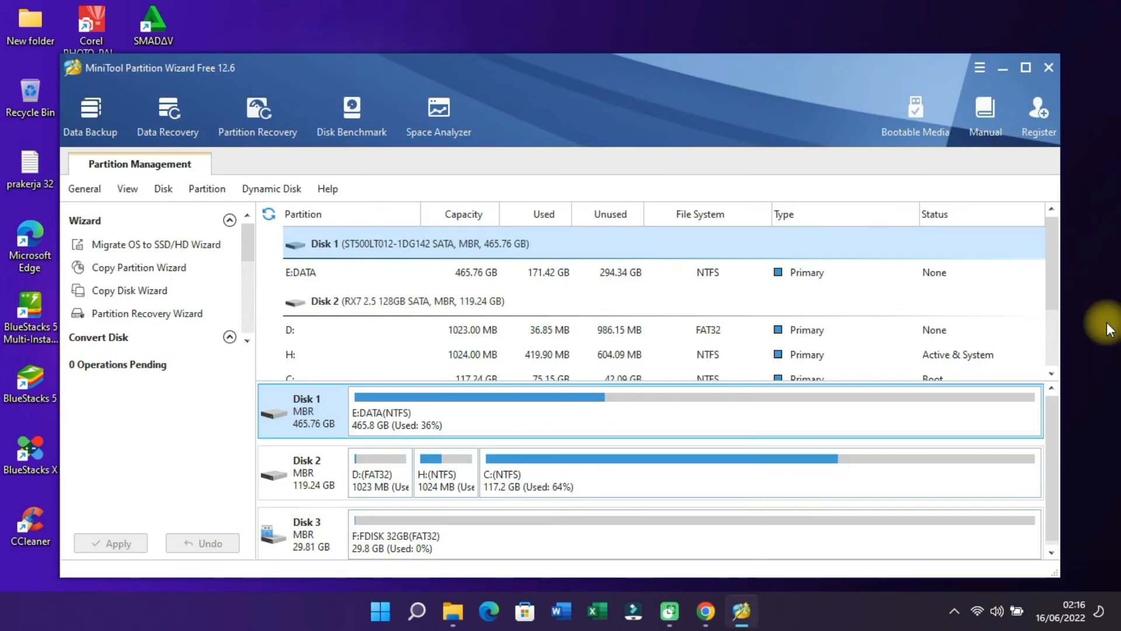
drag(731, 72, 732, 60)
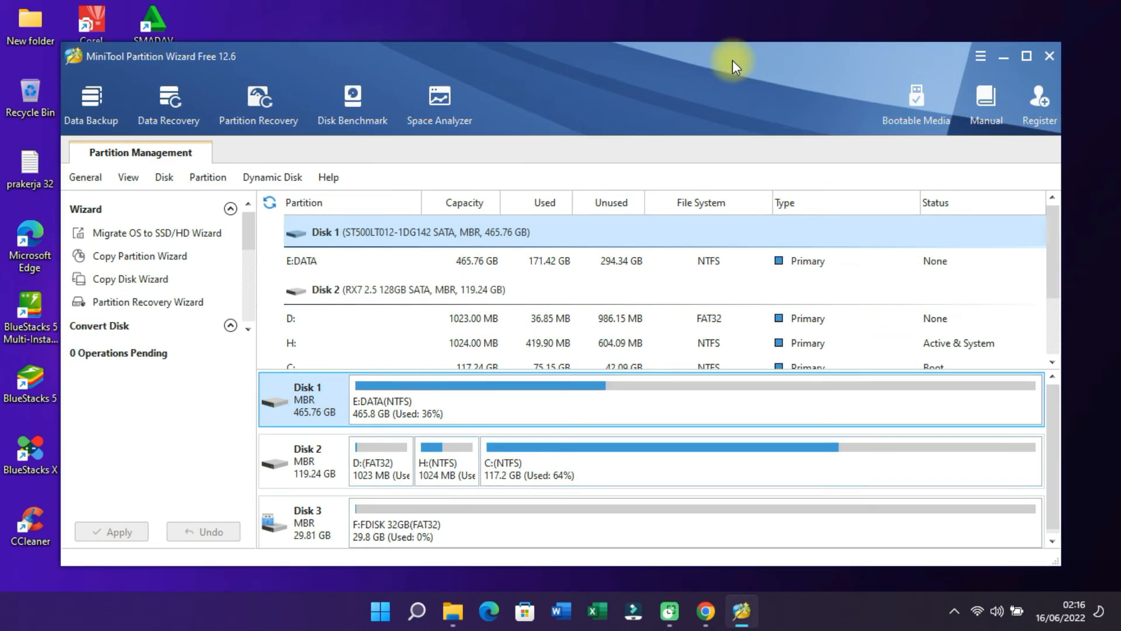
Convert the FDISK 32GB (F:) partition on Disk 3 from FAT32 to NTFS and quit MiniTool Partition Wizard
drag(1053, 283, 1055, 302)
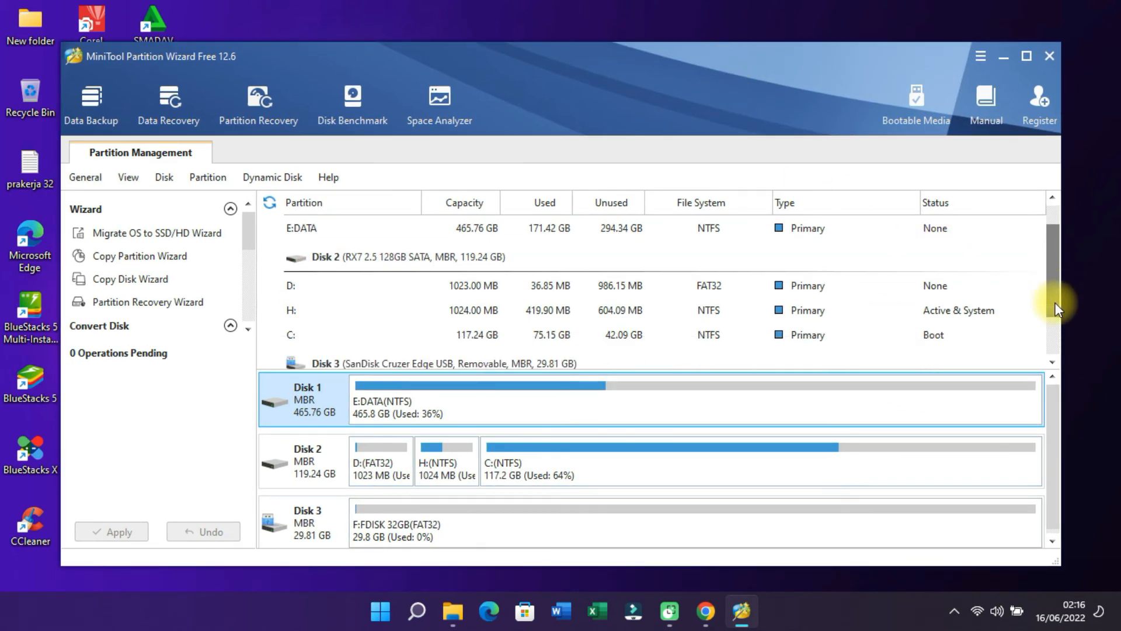
drag(1049, 415, 1057, 437)
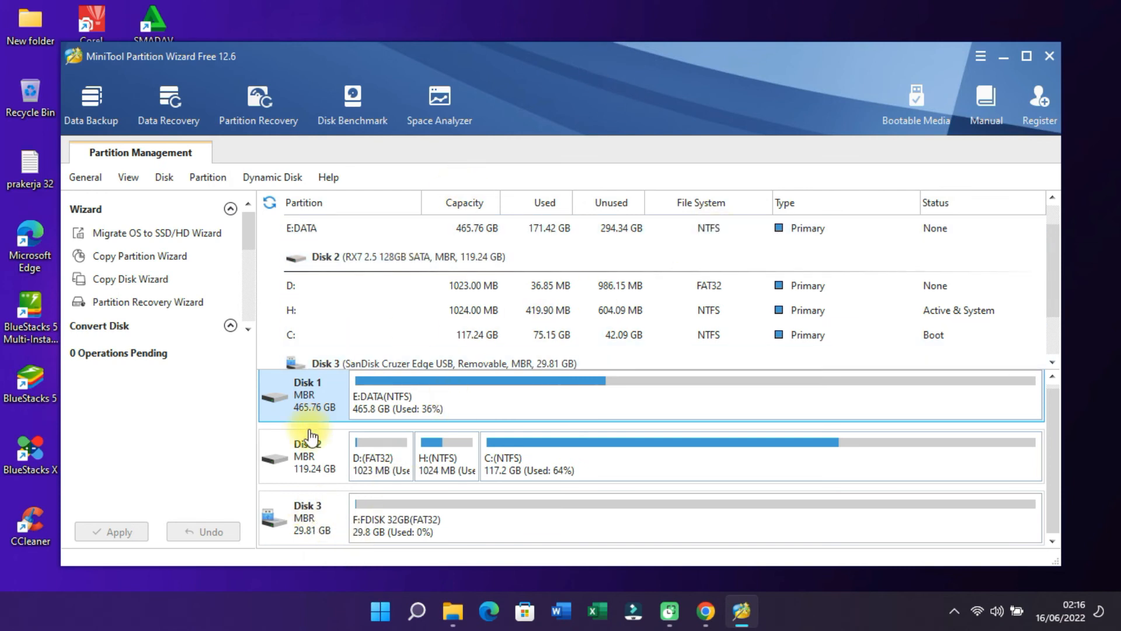
click(534, 527)
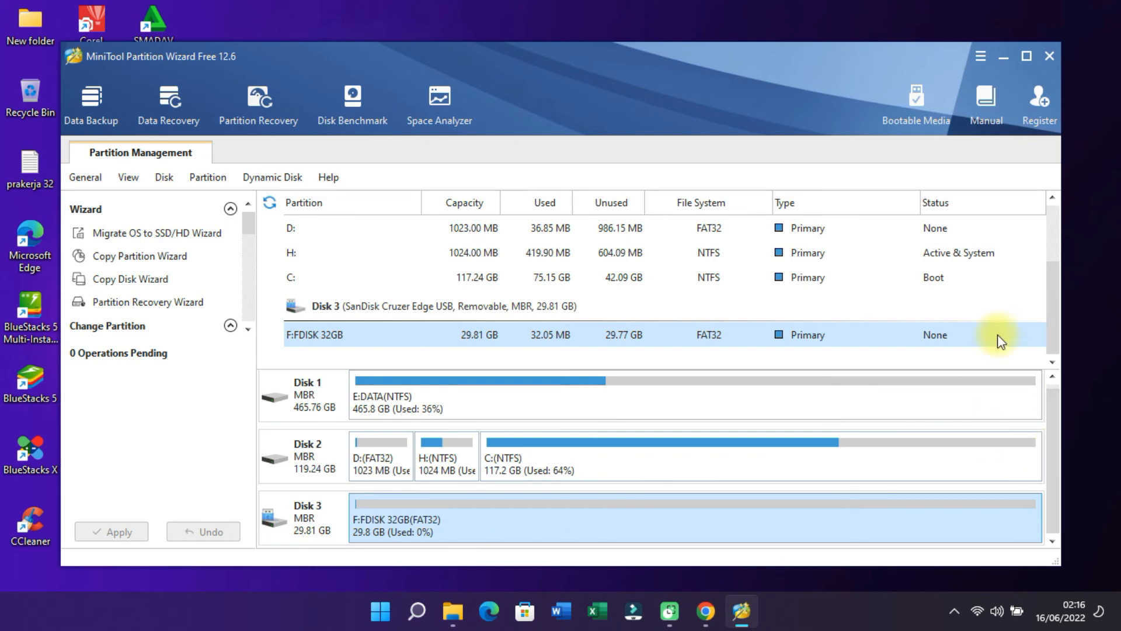
right_click(402, 538)
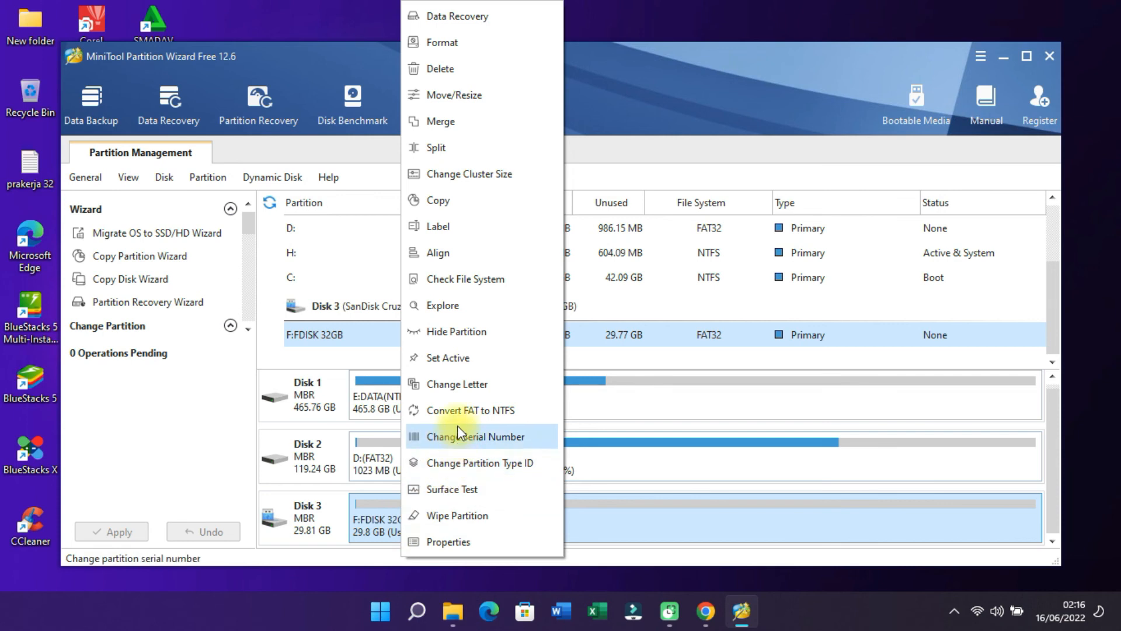
click(499, 411)
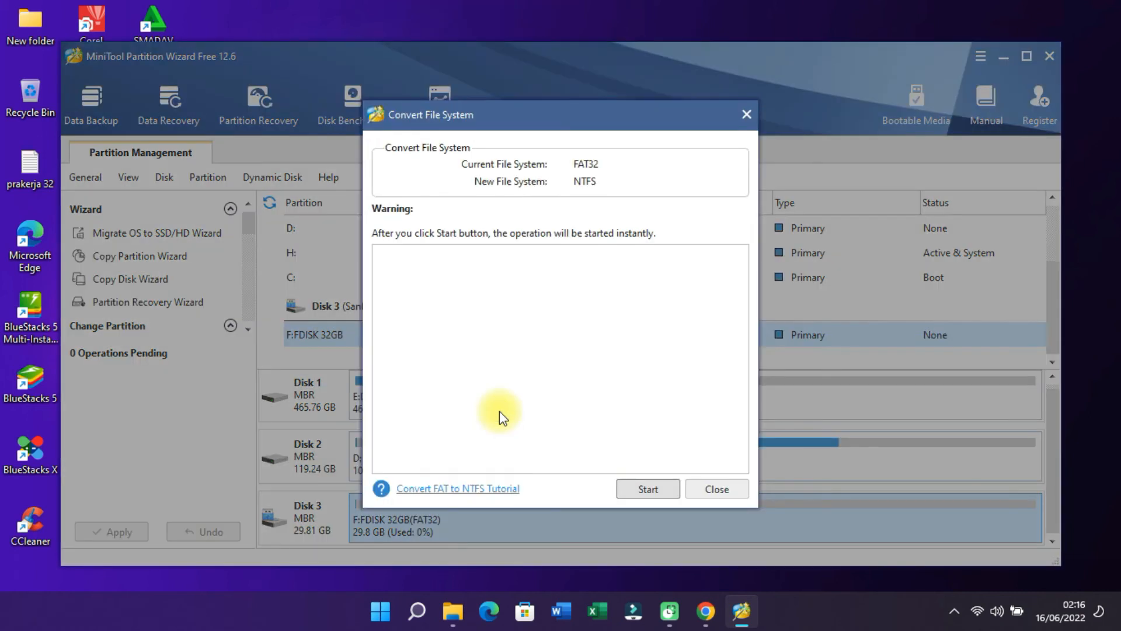
drag(601, 117, 561, 97)
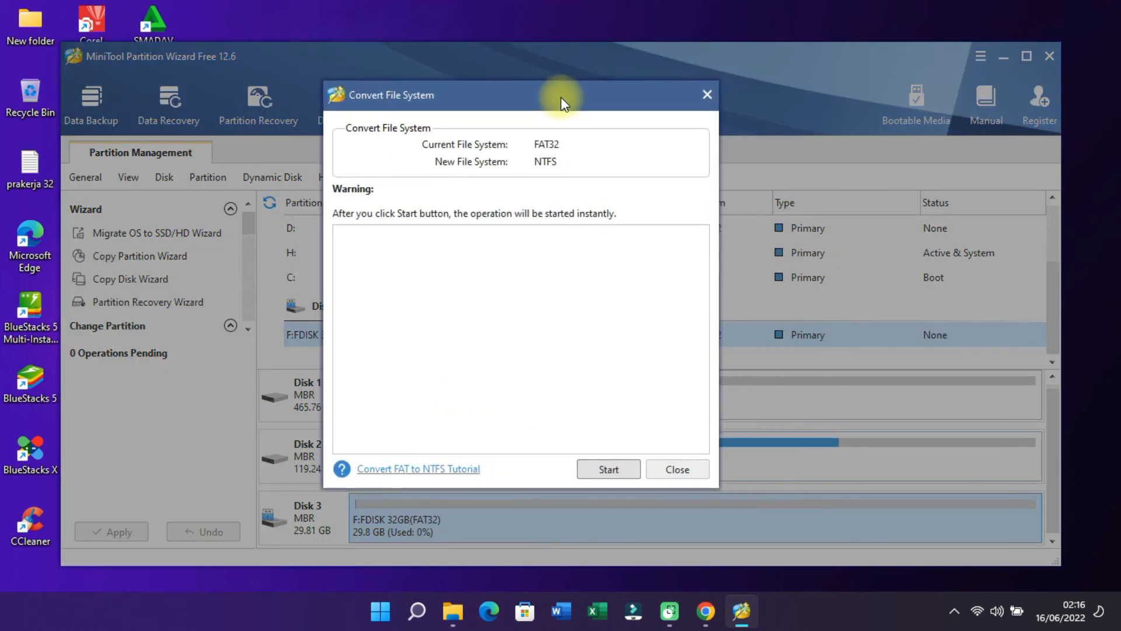
click(604, 470)
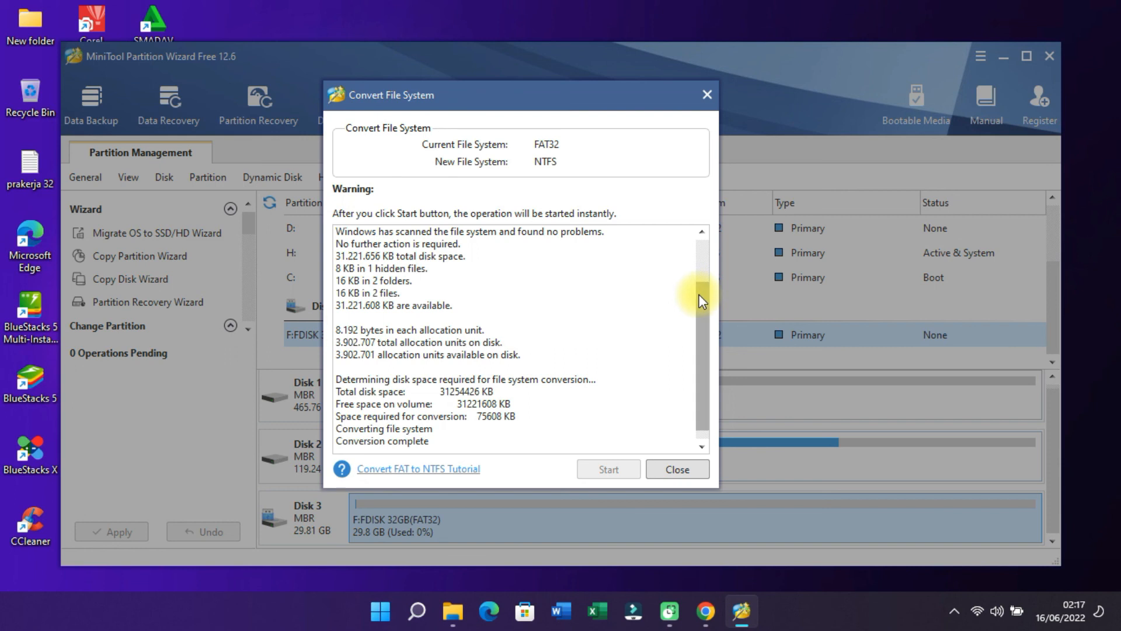
drag(701, 299, 702, 320)
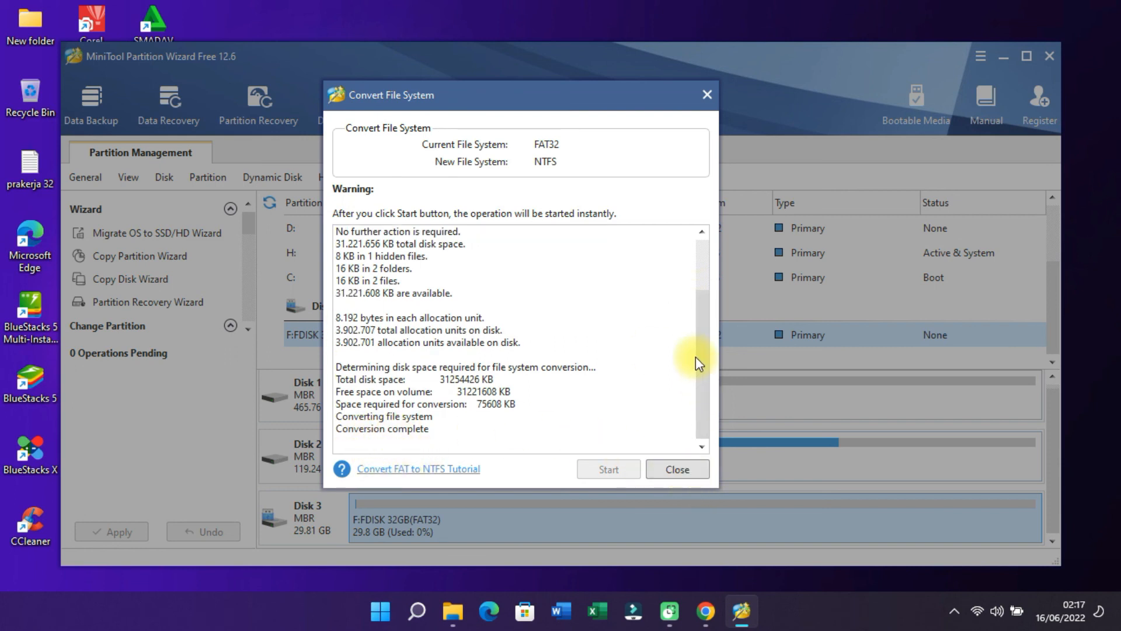
click(687, 468)
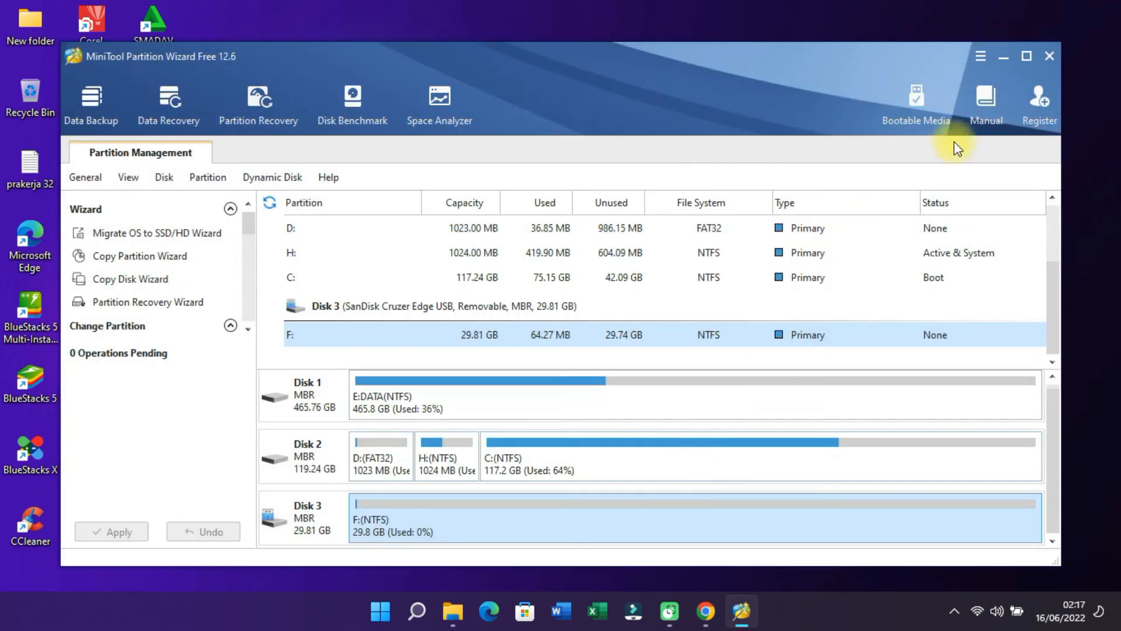
click(1045, 65)
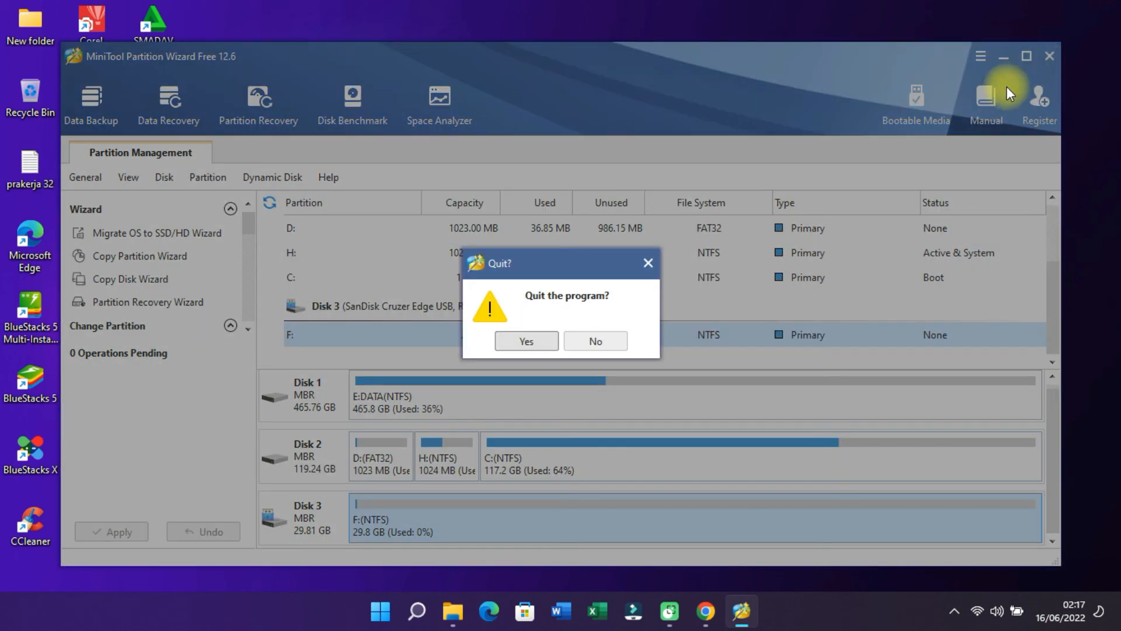
click(546, 339)
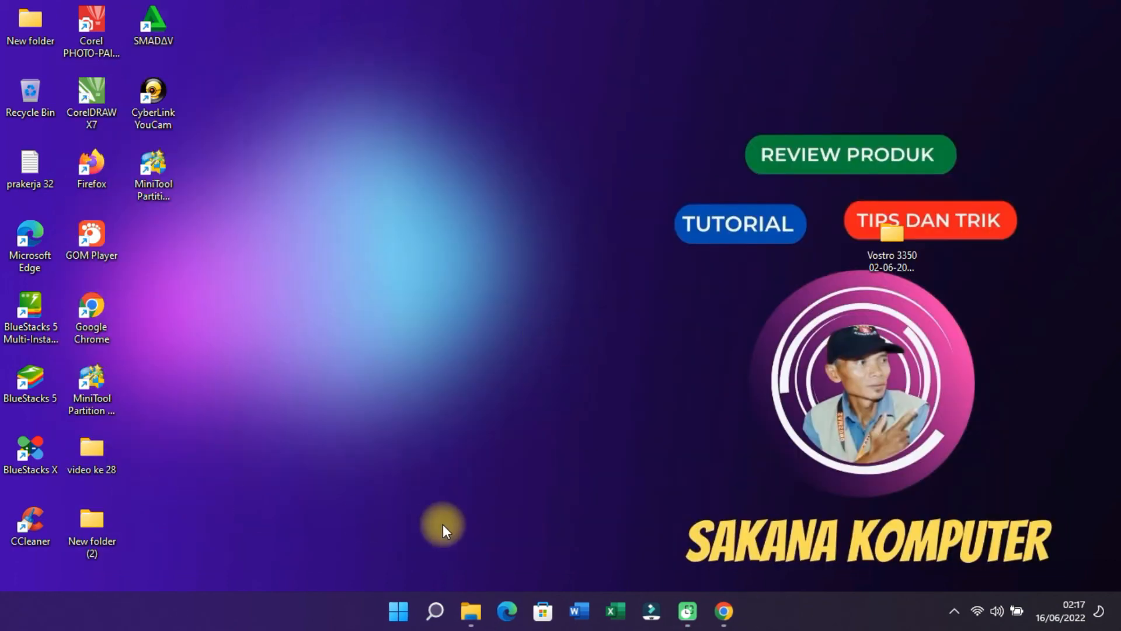
Switch to the This PC window in File Explorer and check the file system in the FDISK 32GB (F:) drive's properties
mouse_move(467, 620)
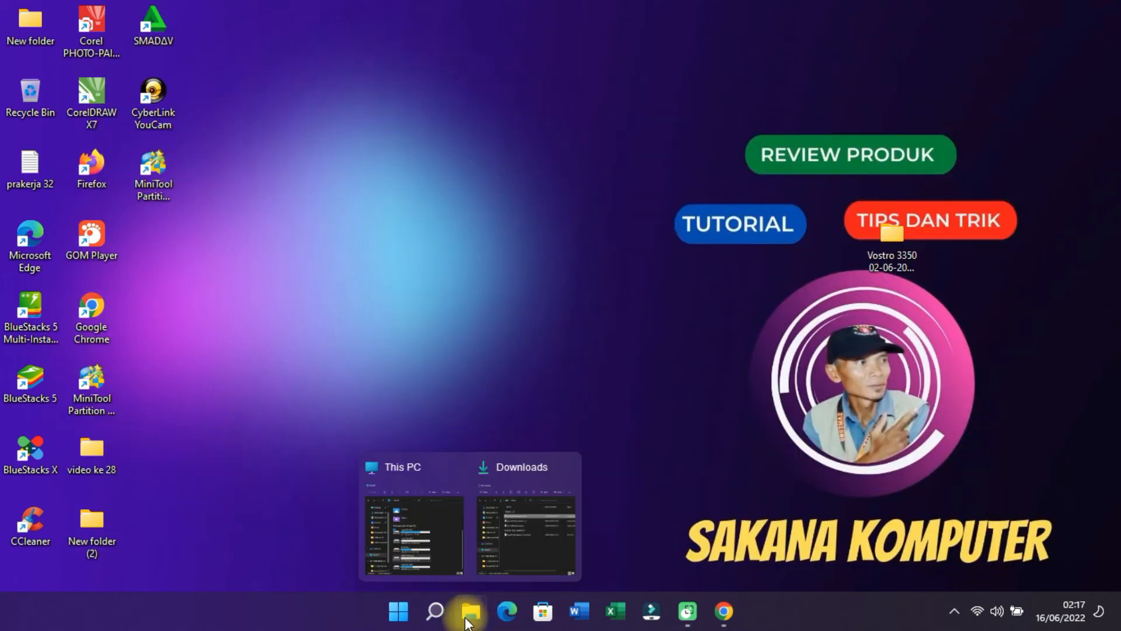
click(461, 536)
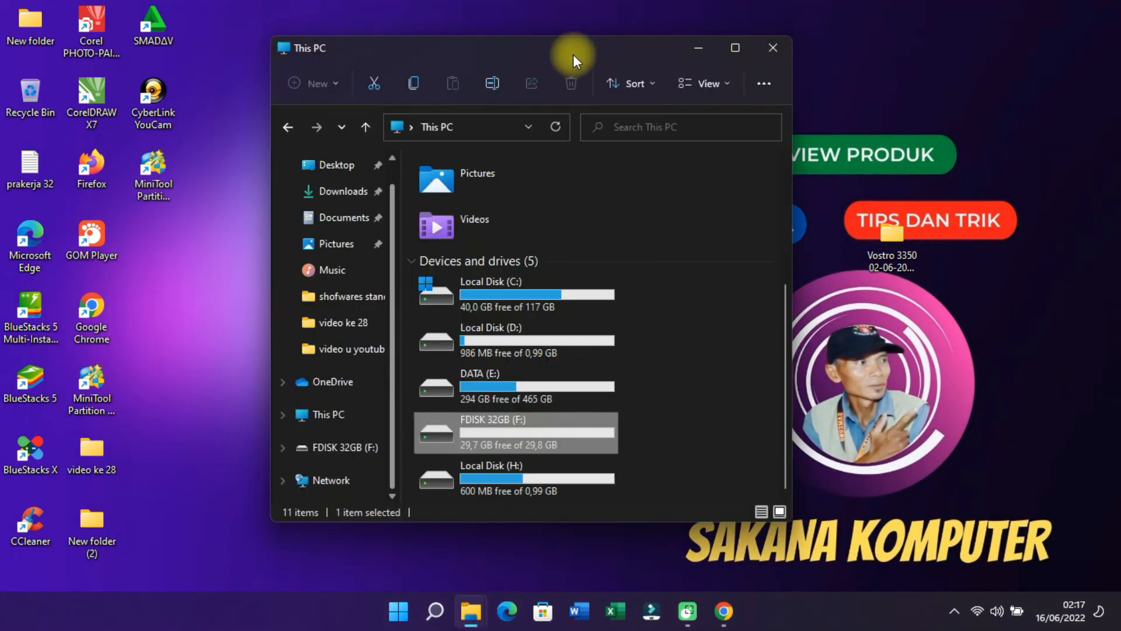
drag(573, 54, 518, 45)
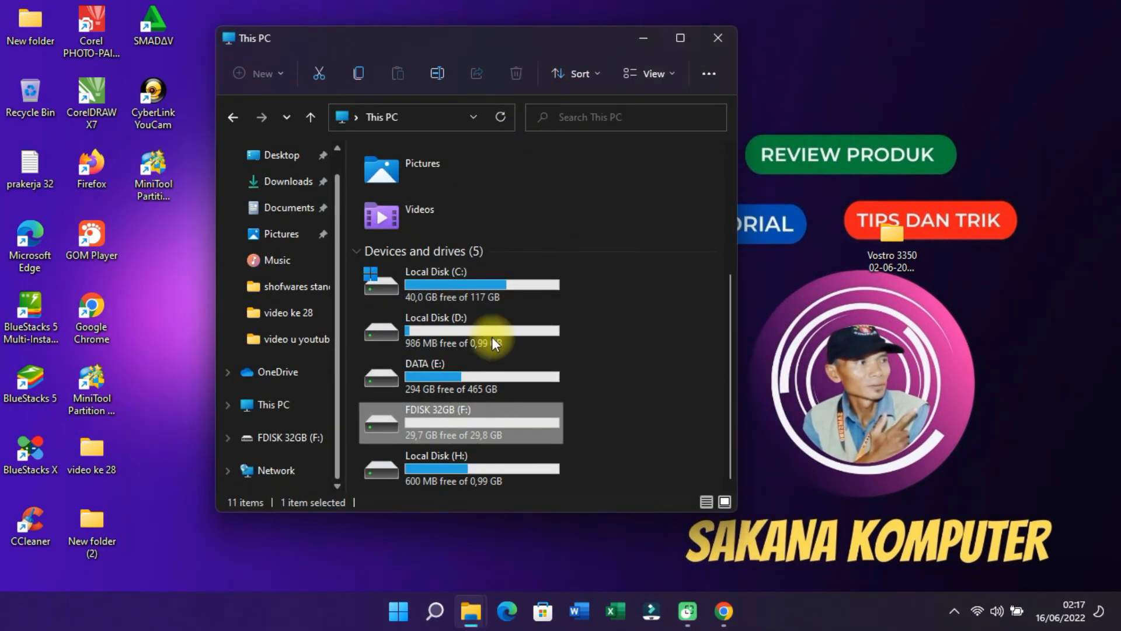
right_click(424, 428)
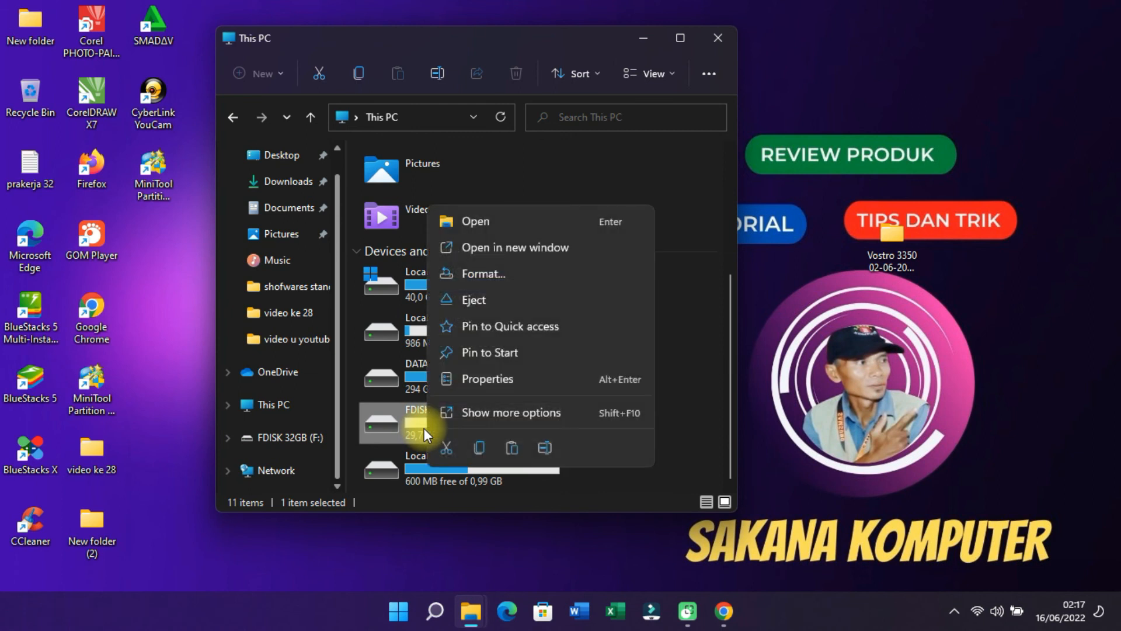
click(470, 380)
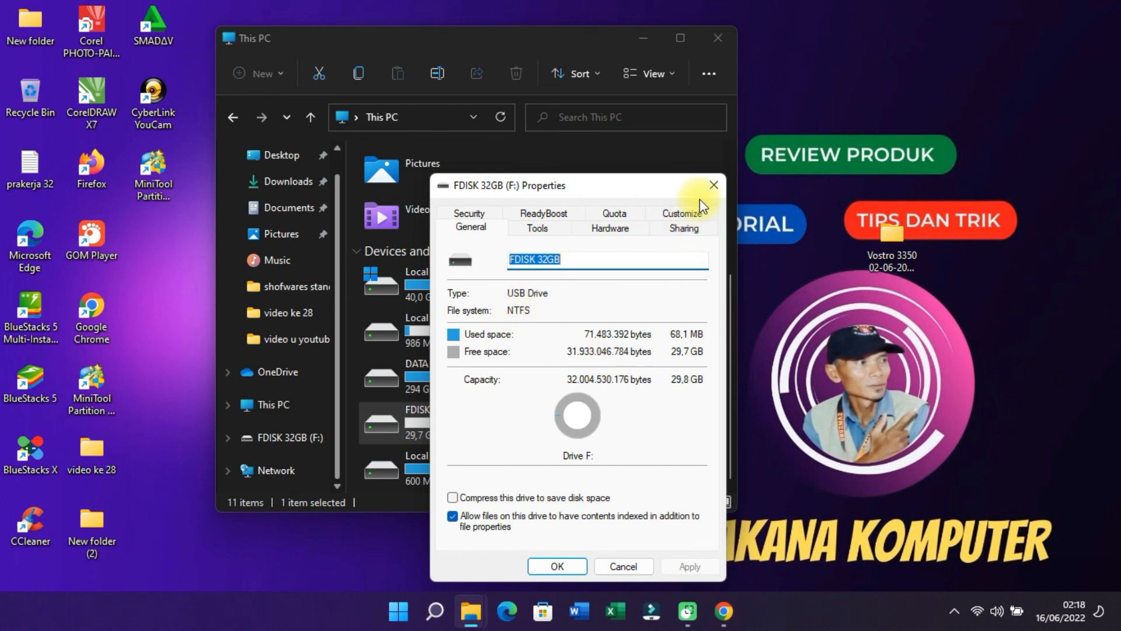
click(711, 185)
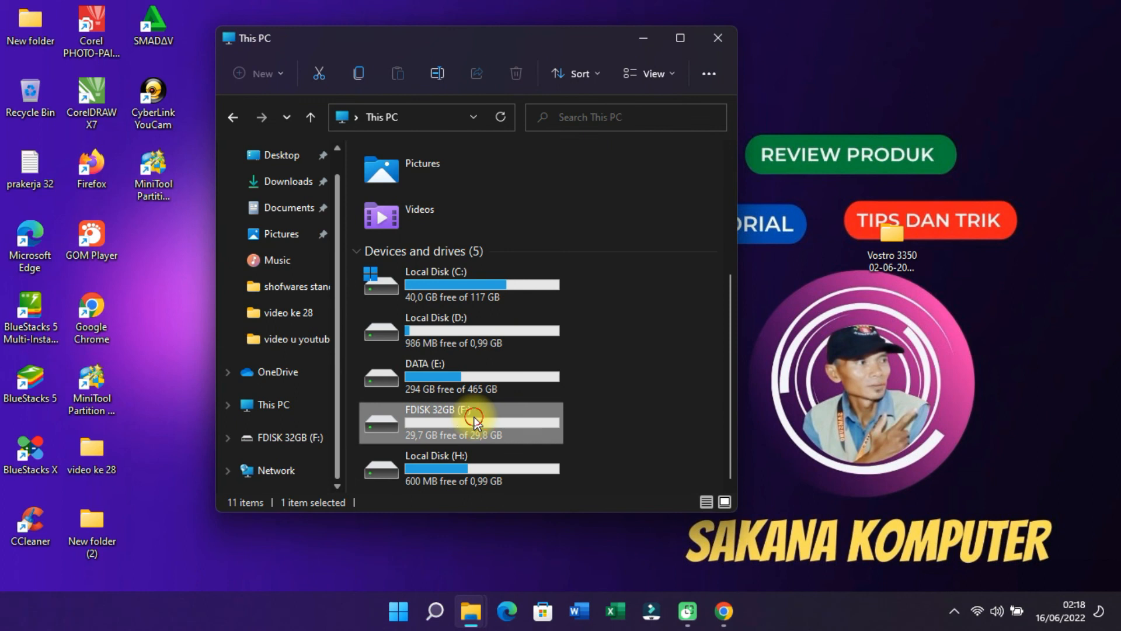
Open the FDISK 32GB (F:) drive to check its existing folders, and move its window aside to make room for another
double_click(474, 417)
click(382, 174)
click(398, 202)
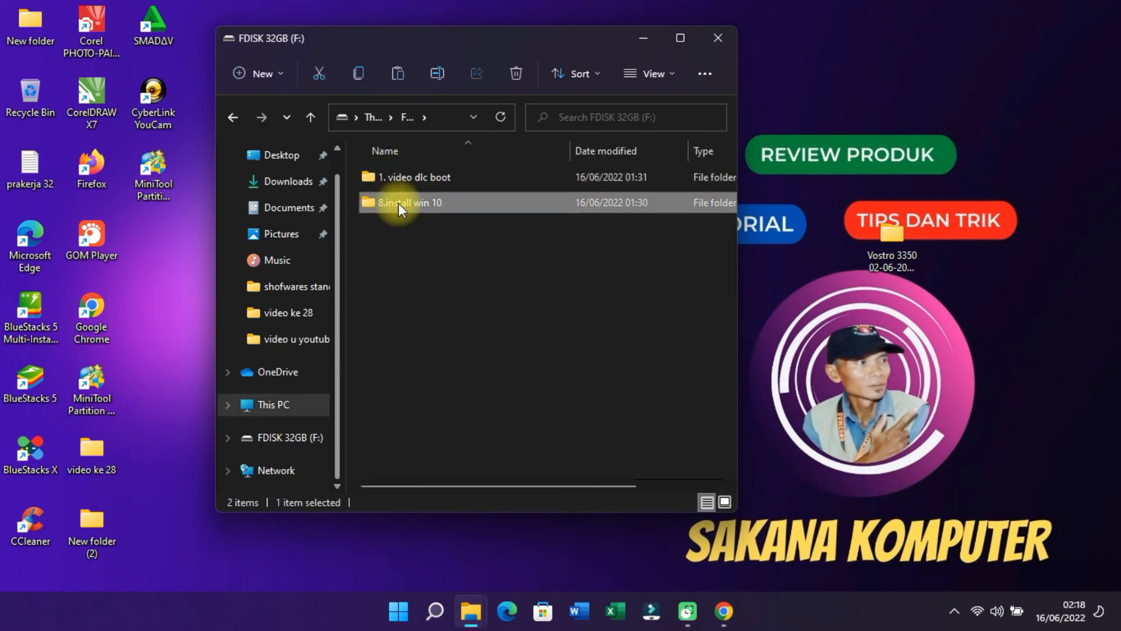
click(415, 173)
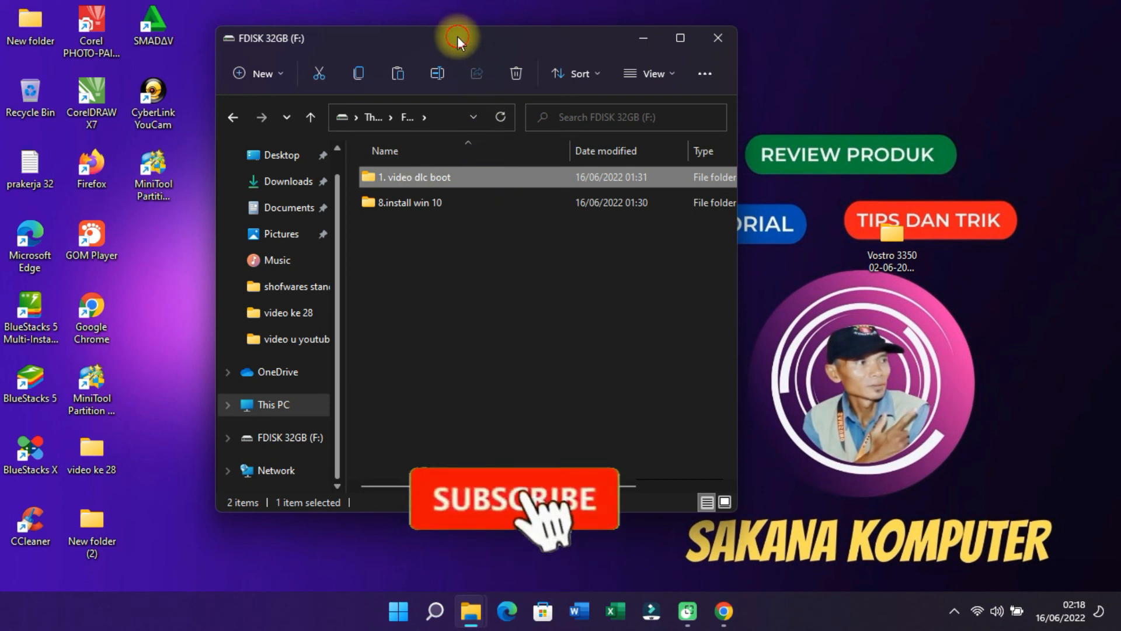
drag(458, 36, 575, 27)
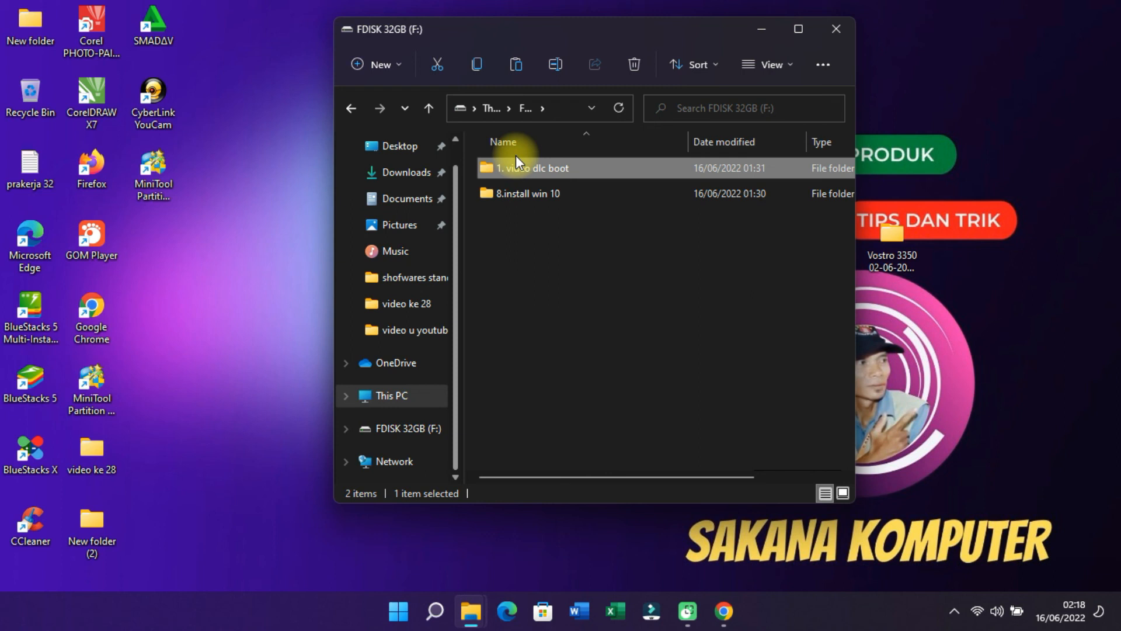
drag(576, 33, 776, 33)
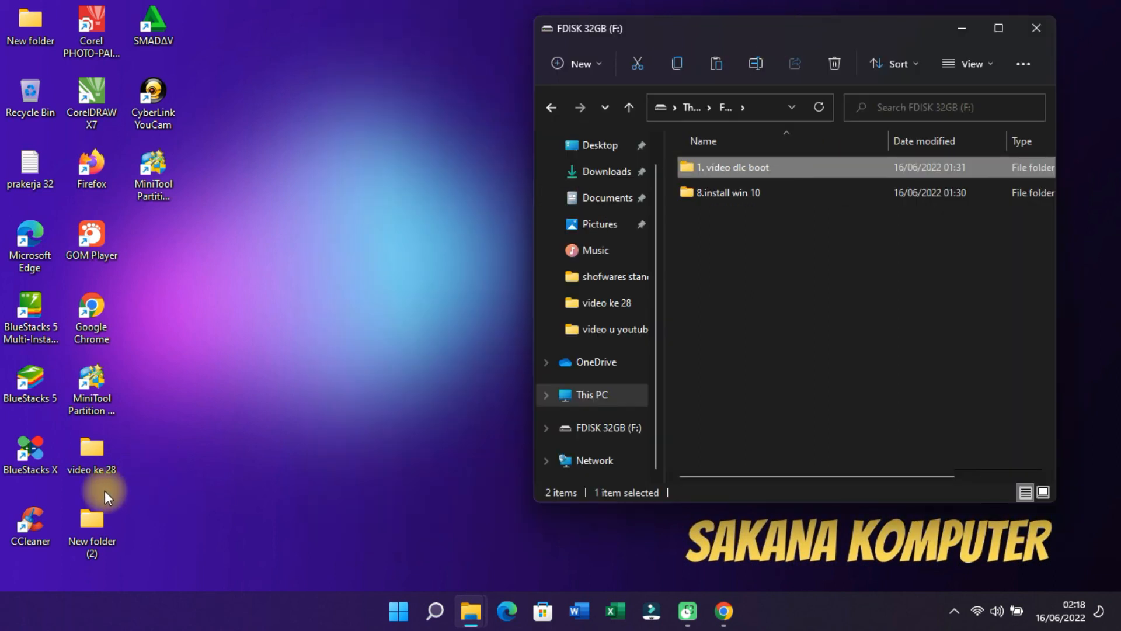
click(101, 534)
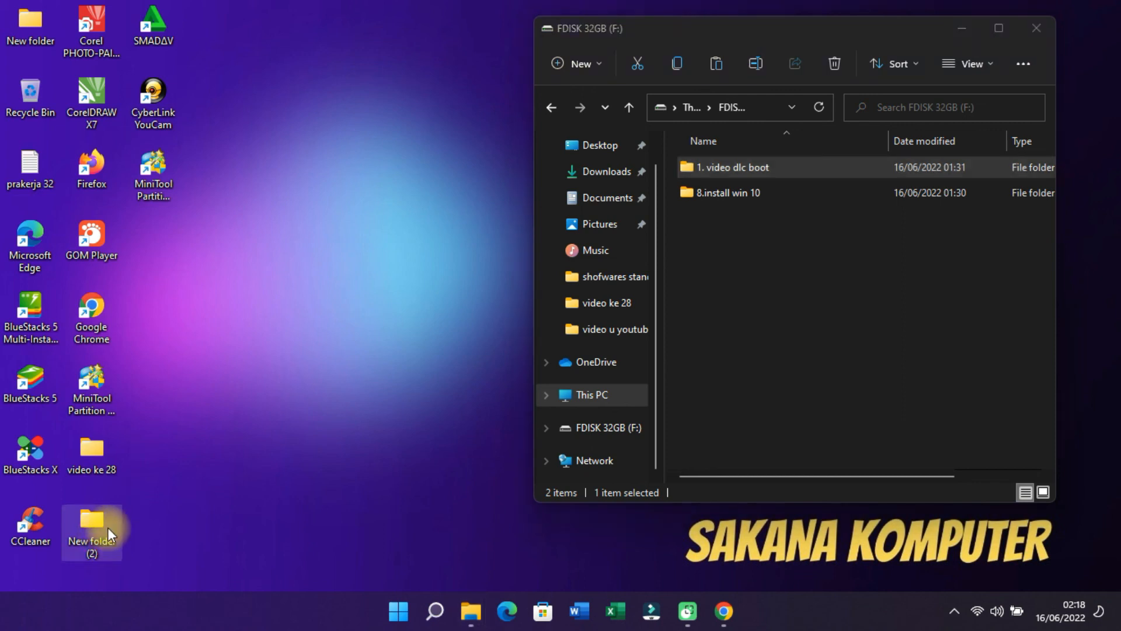
click(381, 187)
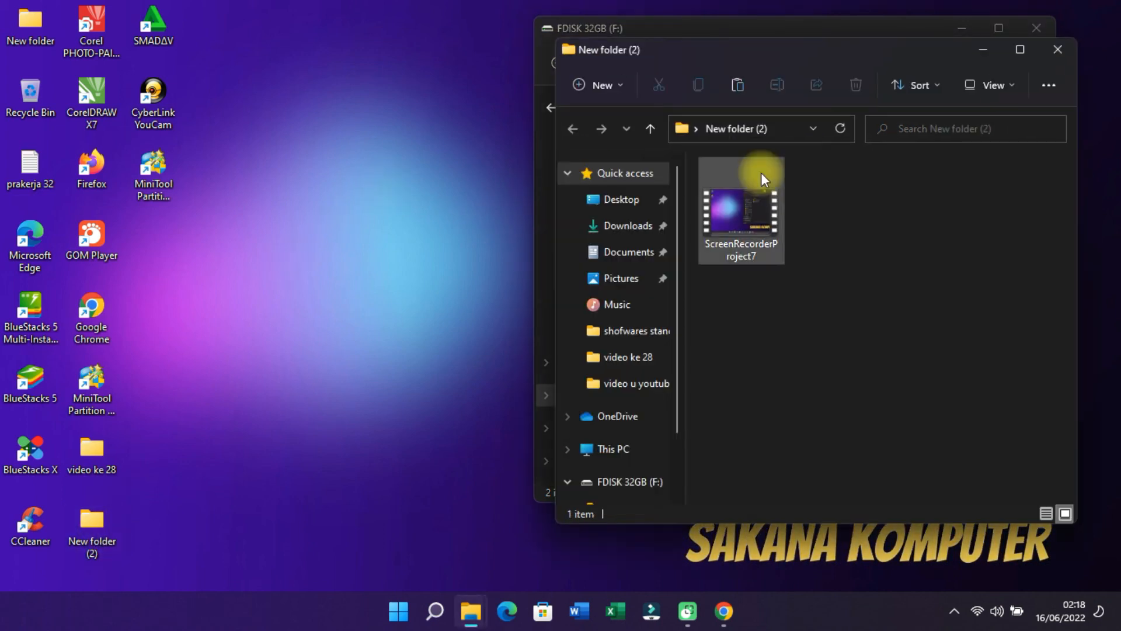
drag(807, 56, 223, 47)
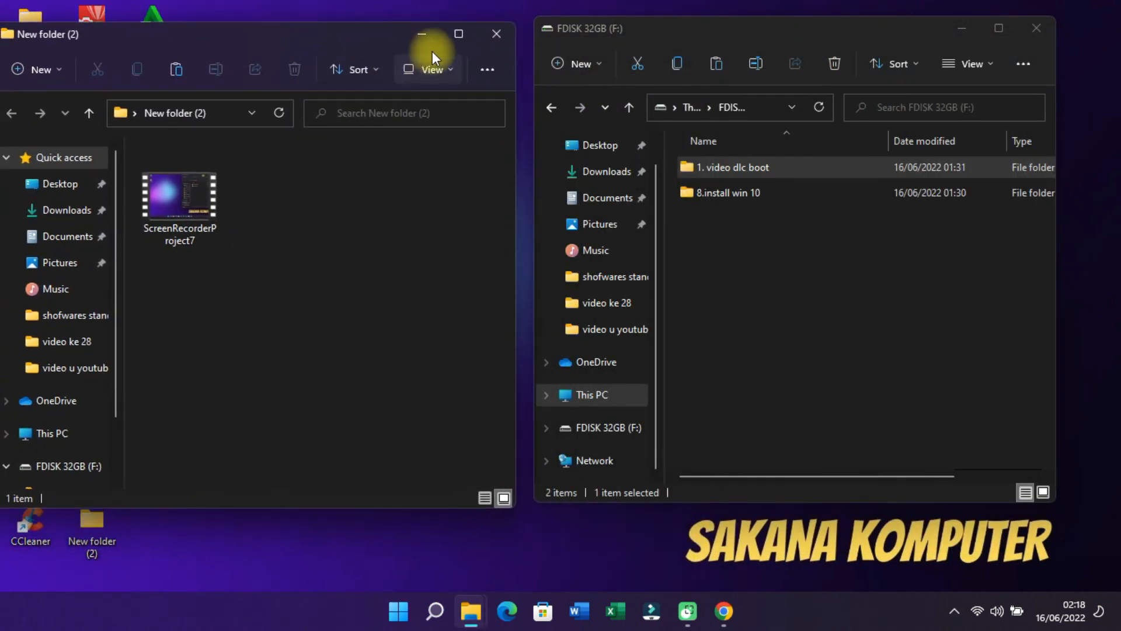
click(496, 35)
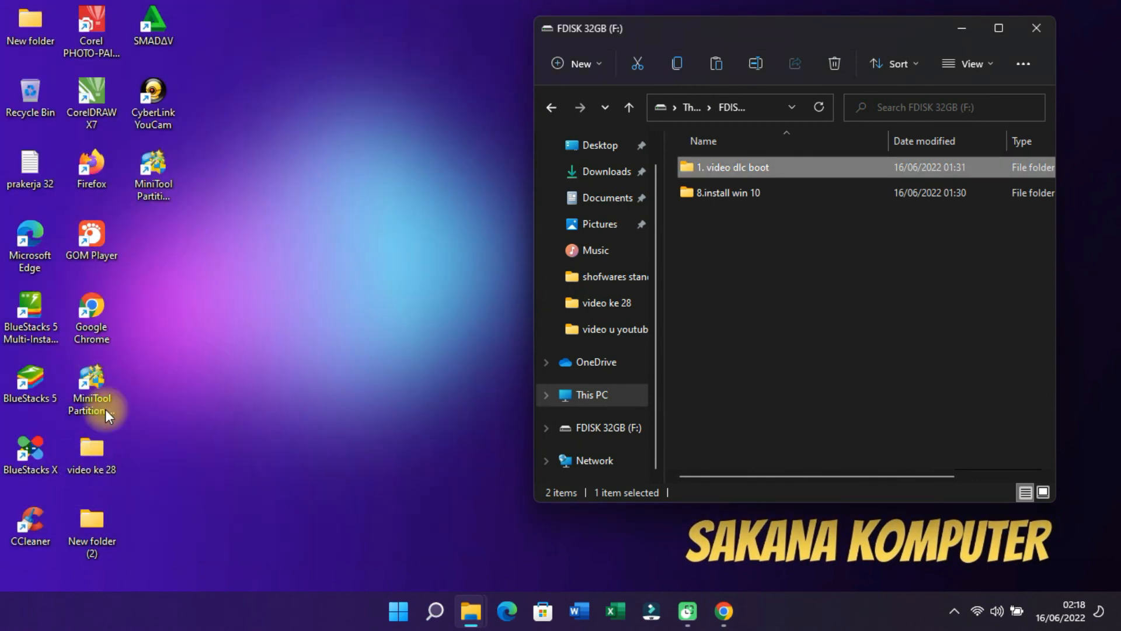
Copy the windows 10 disc image from the desktop folder video ke 28 to the FDISK 32GB (F:) drive
double_click(104, 463)
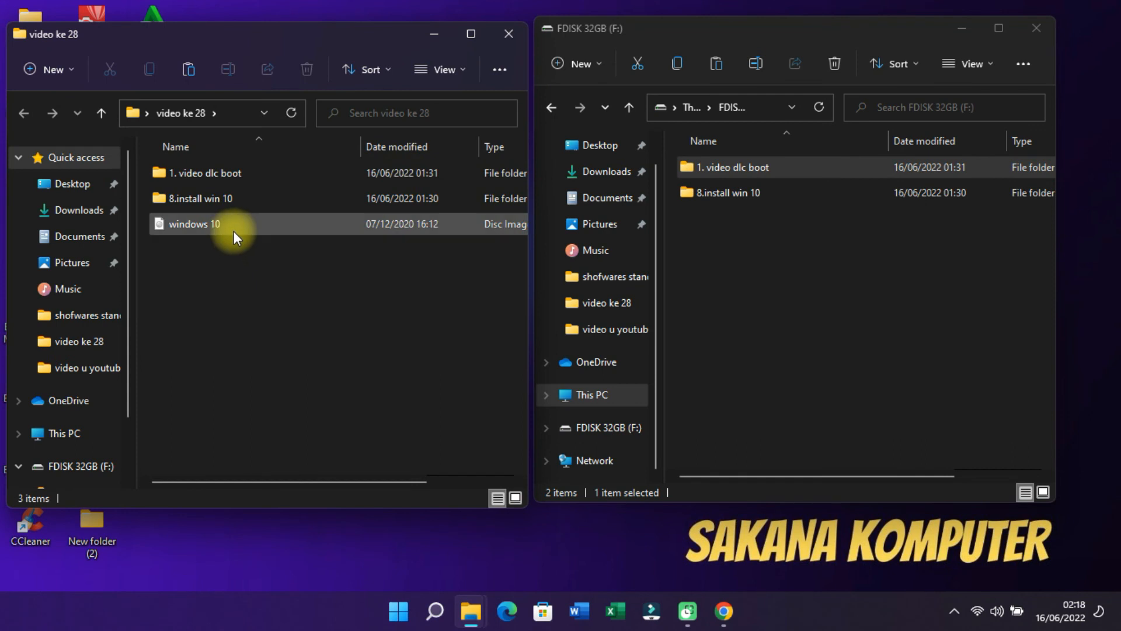
click(233, 230)
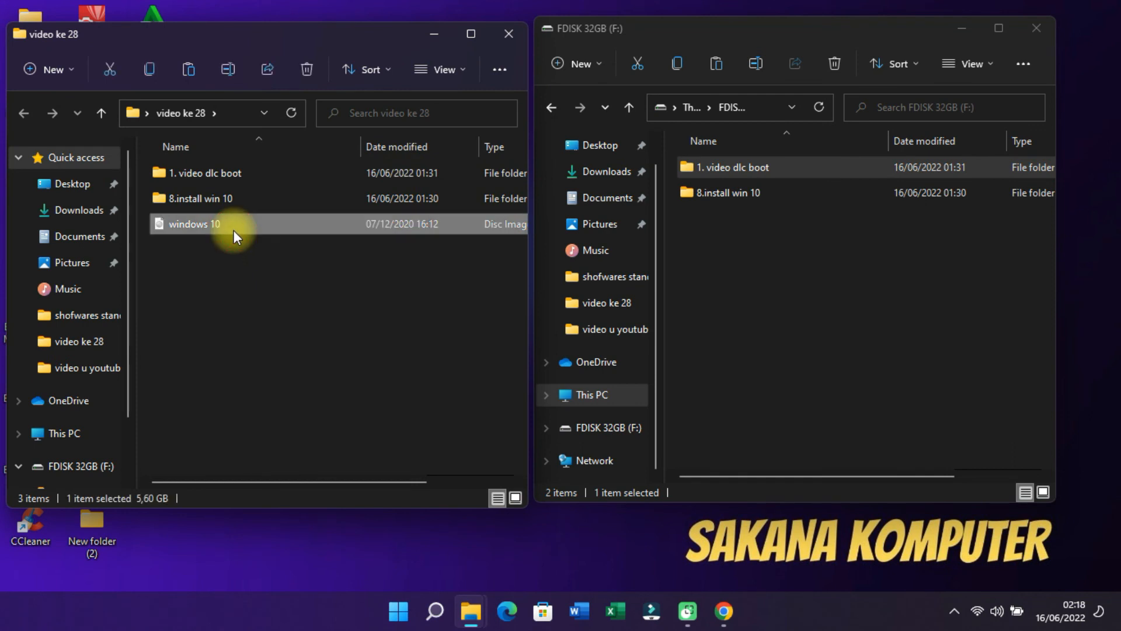
right_click(233, 230)
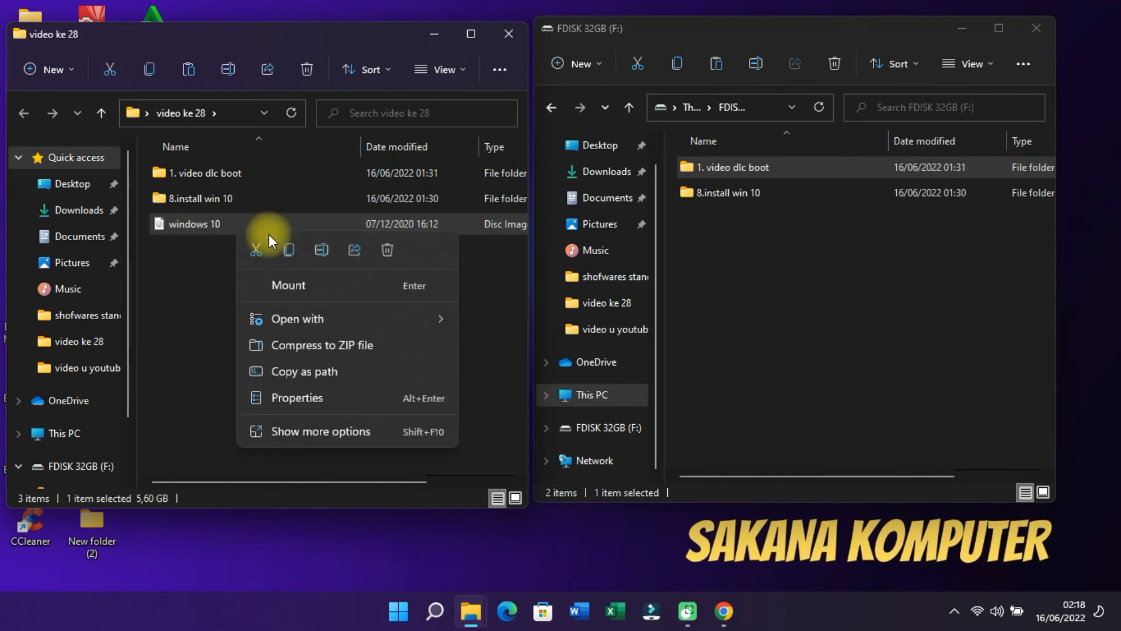
click(282, 252)
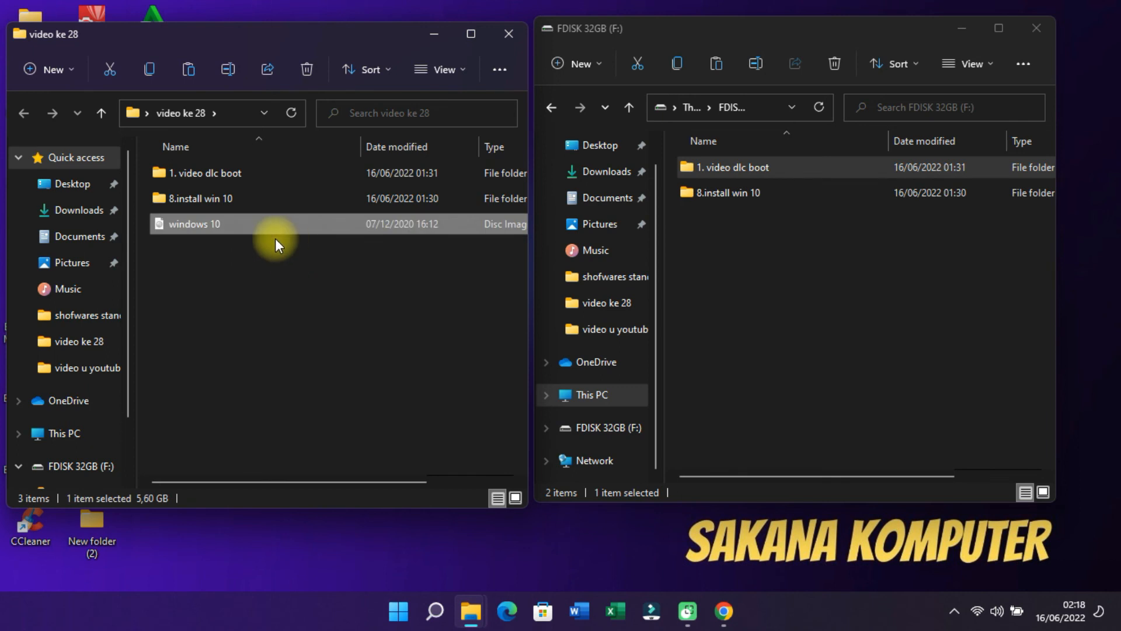
click(741, 233)
right_click(741, 233)
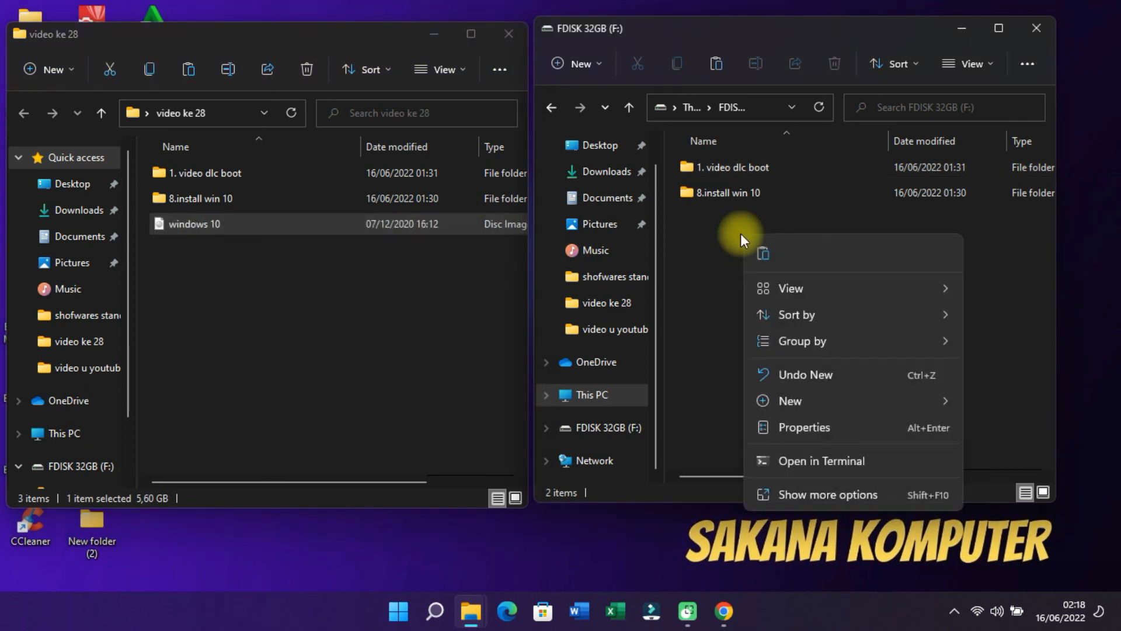
click(762, 257)
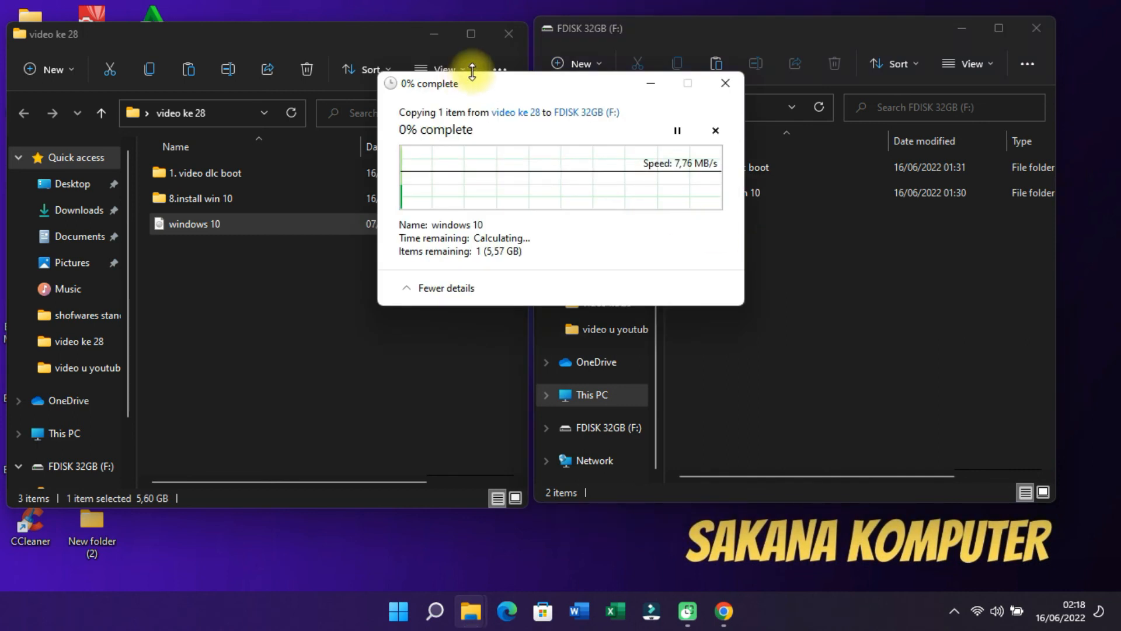
drag(521, 88, 408, 97)
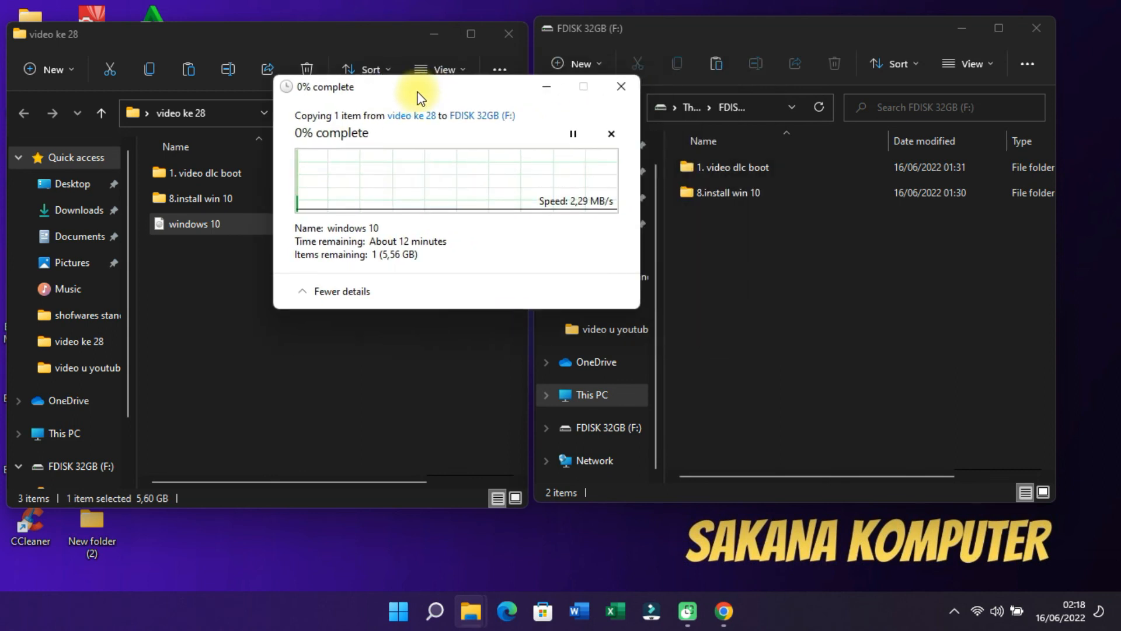